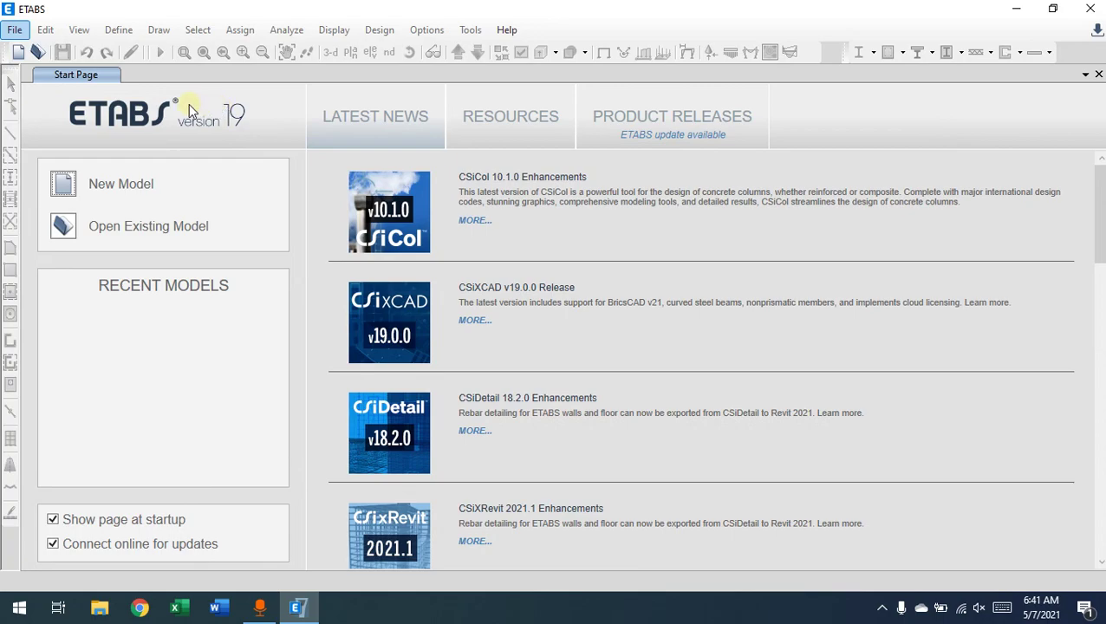
key(ctrl+shift+1)
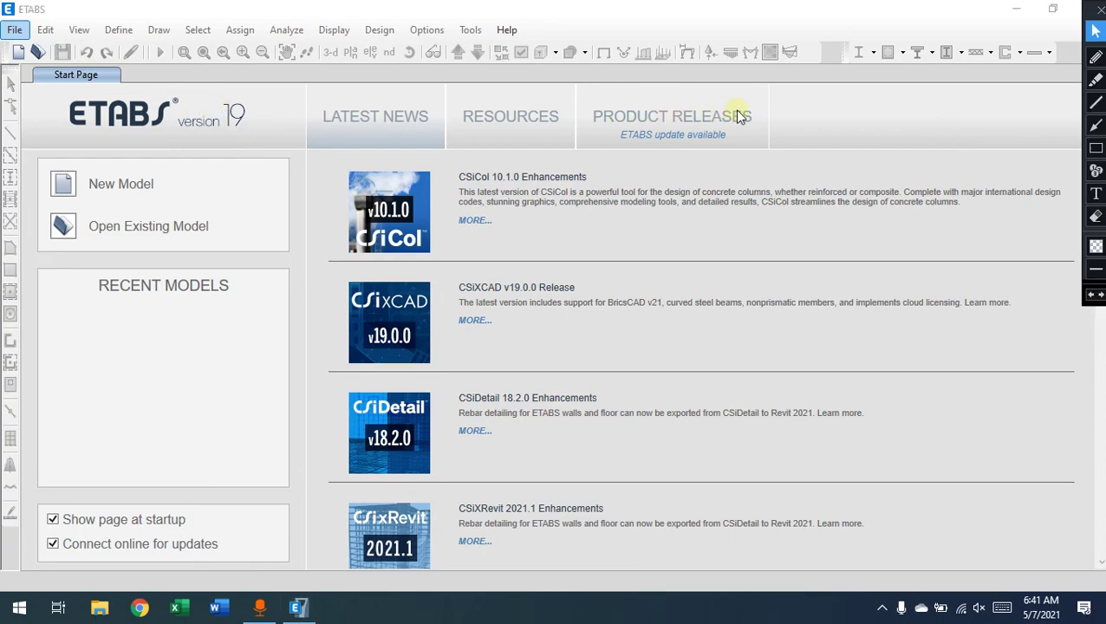
click(1095, 147)
drag(236, 217, 45, 245)
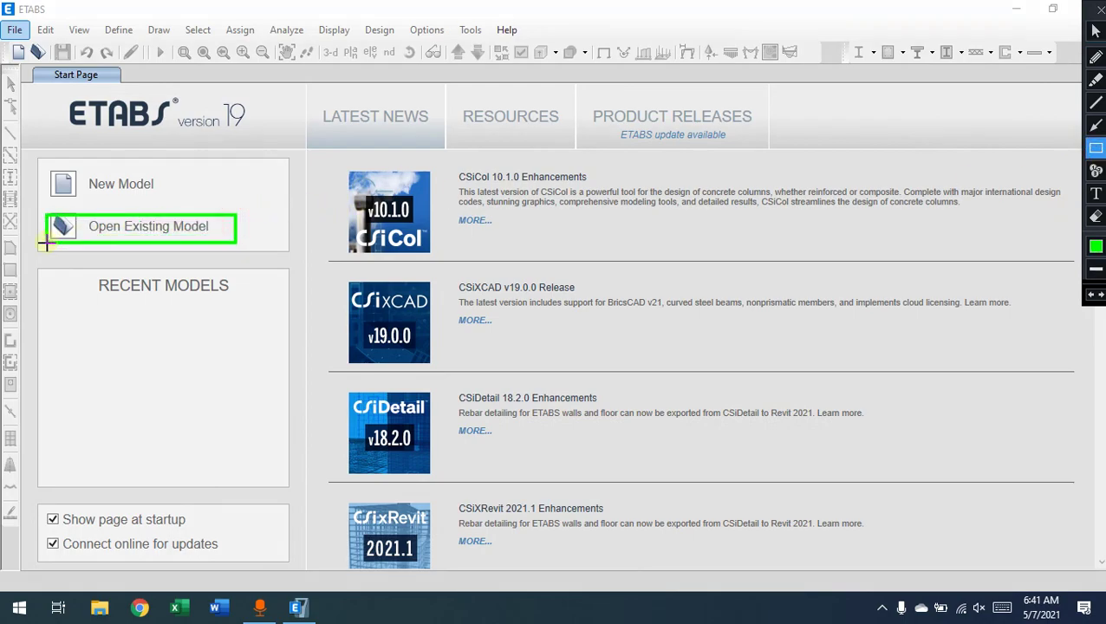
drag(174, 163, 41, 205)
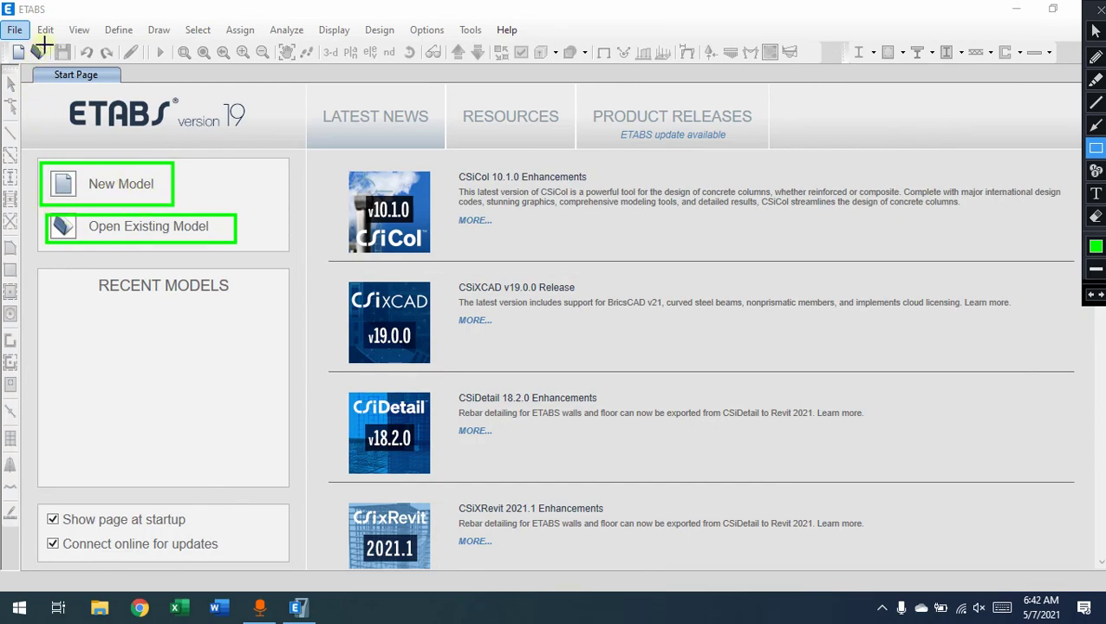
drag(48, 40, 28, 61)
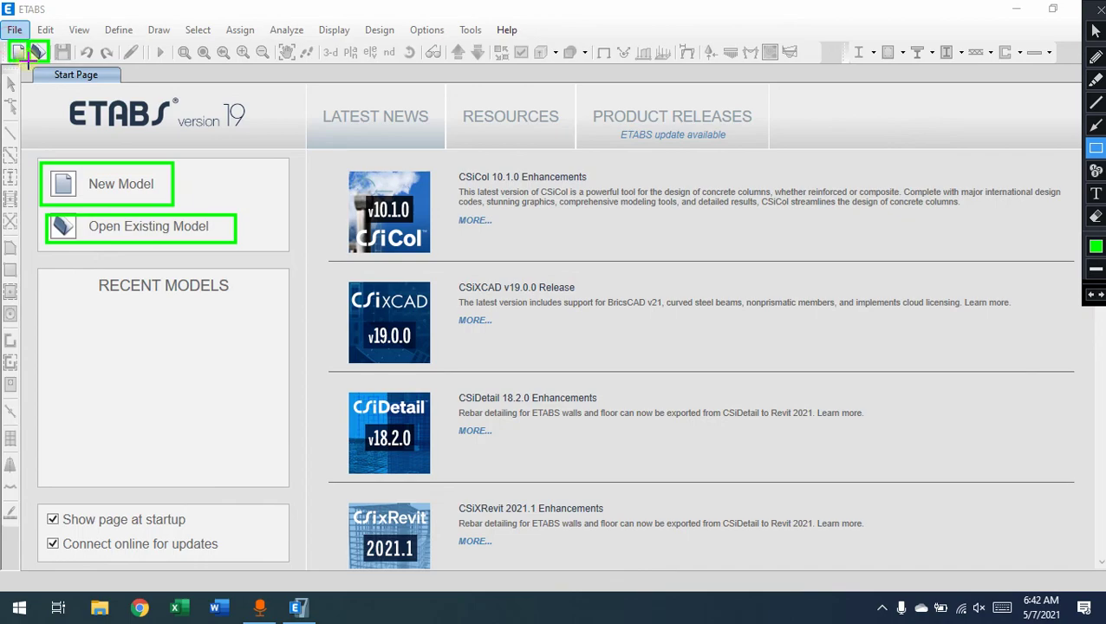
drag(30, 17, 5, 39)
click(1096, 30)
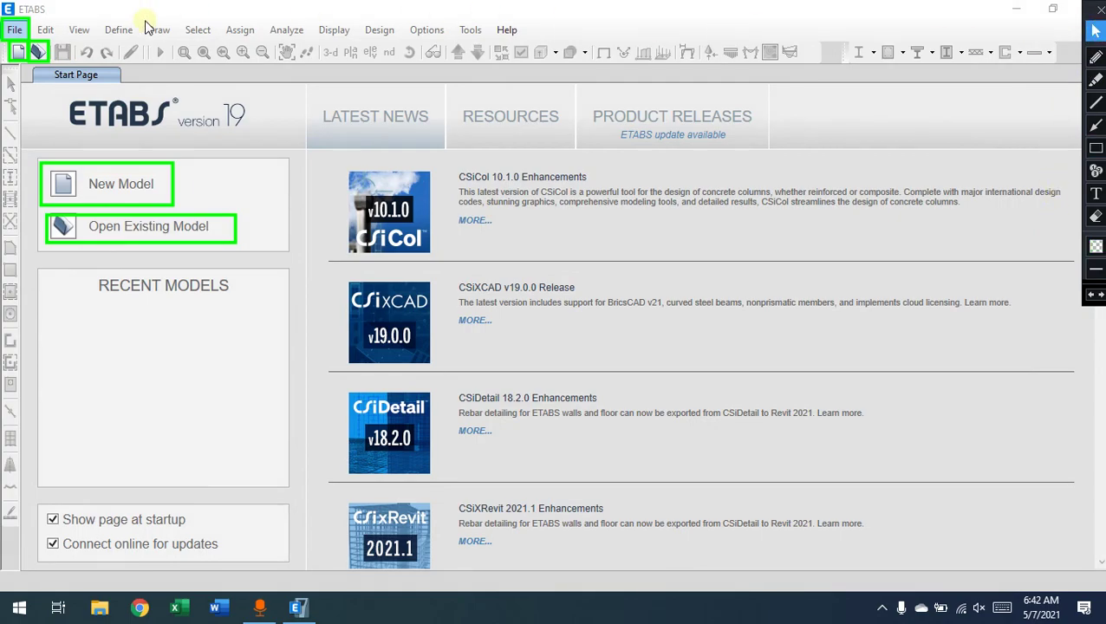
Start a new model to bring up its initialization options.
click(15, 31)
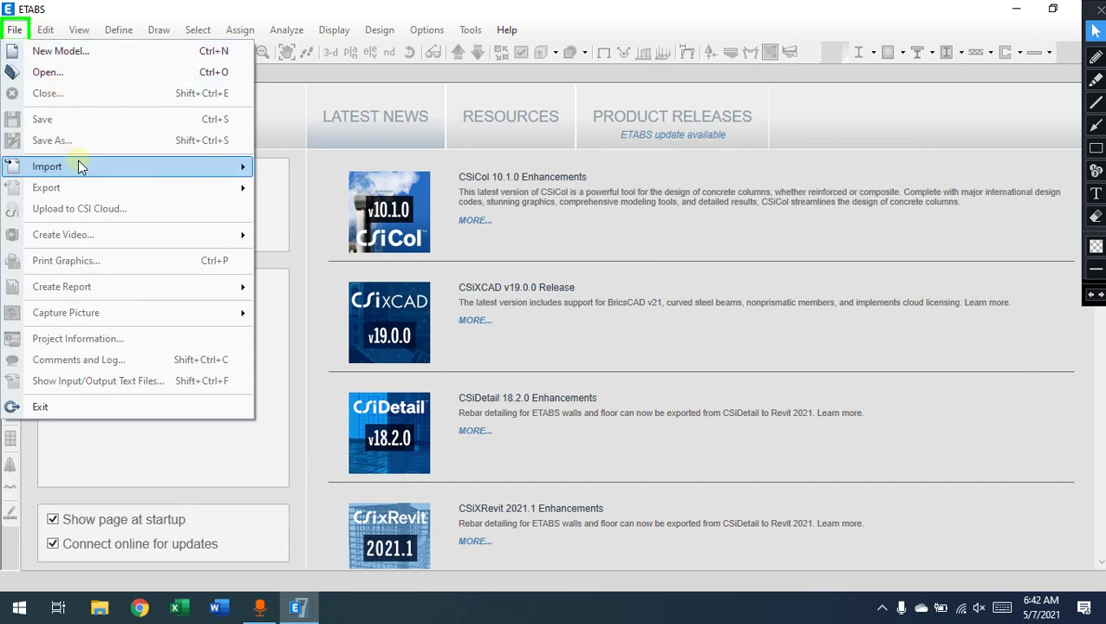
mouse_move(81, 167)
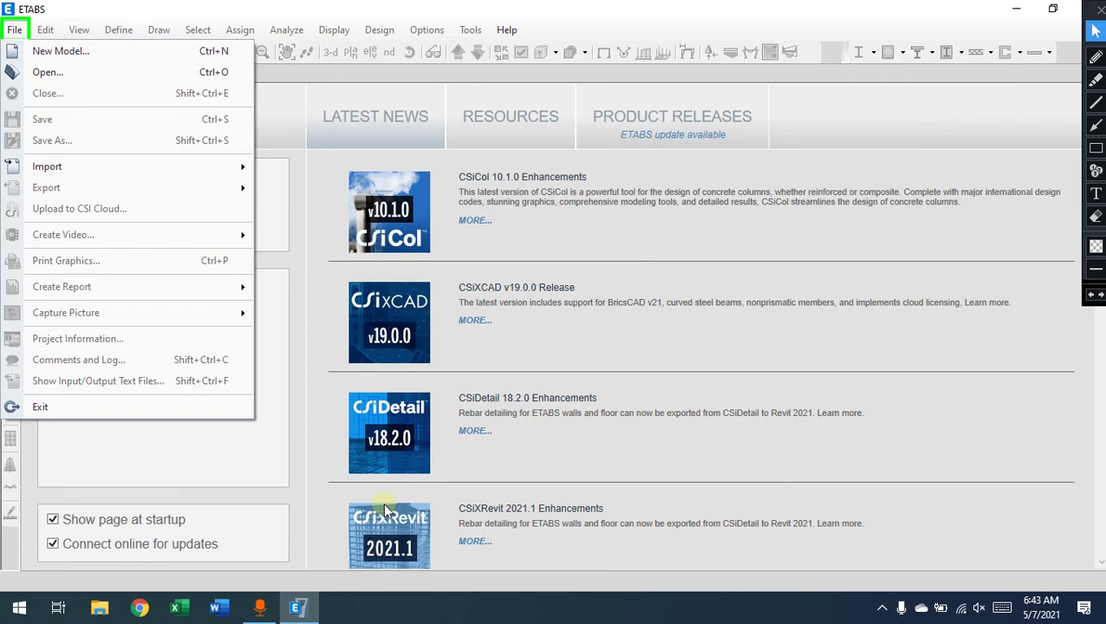
mouse_move(123, 167)
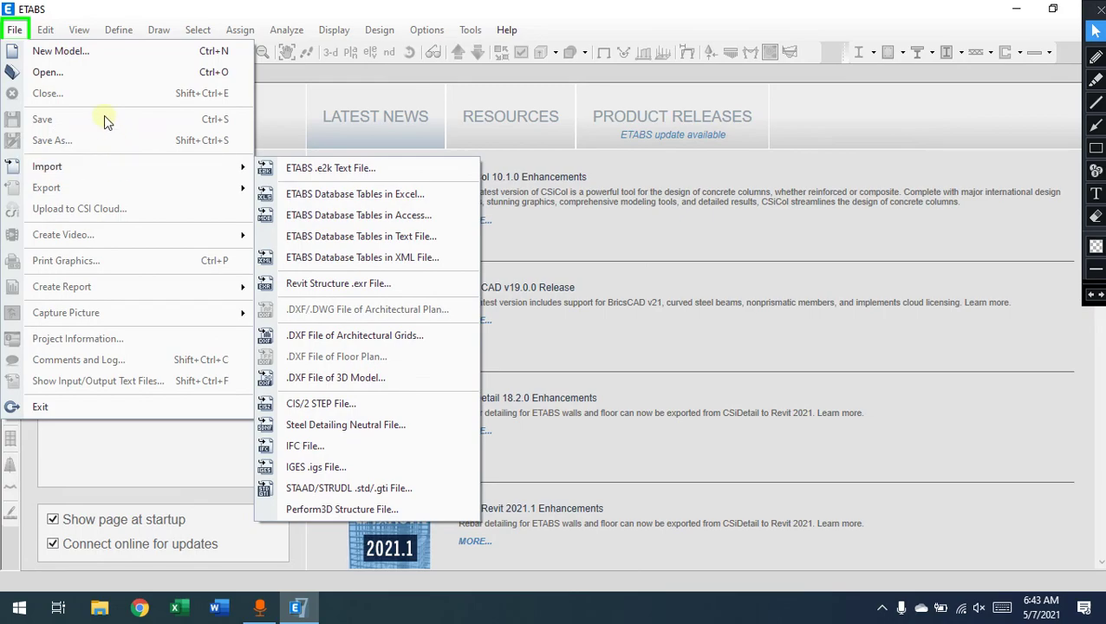
click(69, 54)
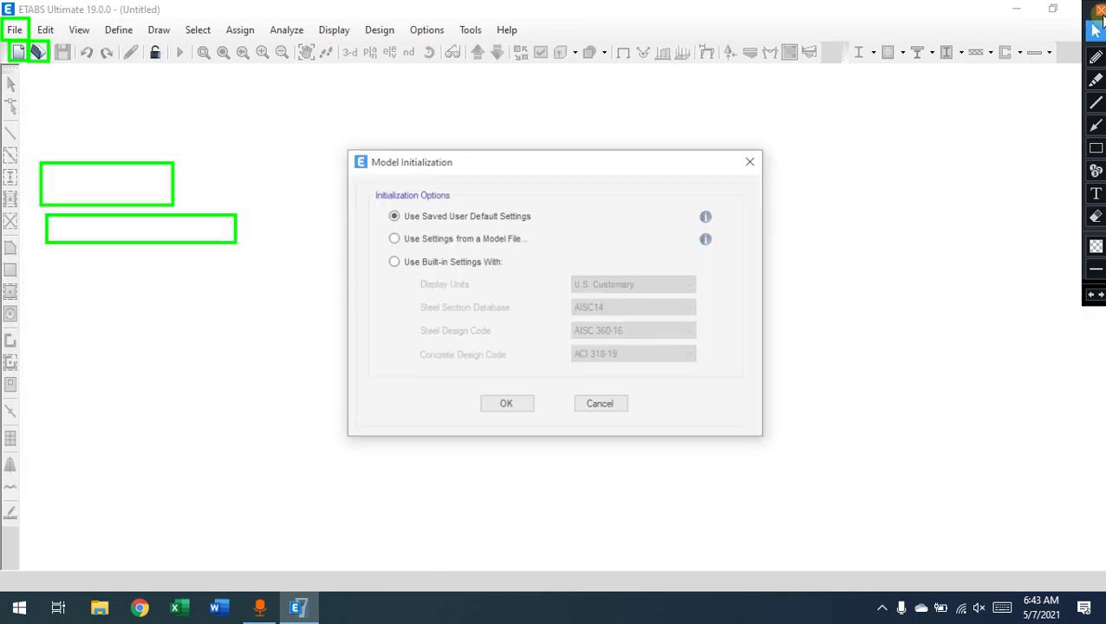
click(1097, 52)
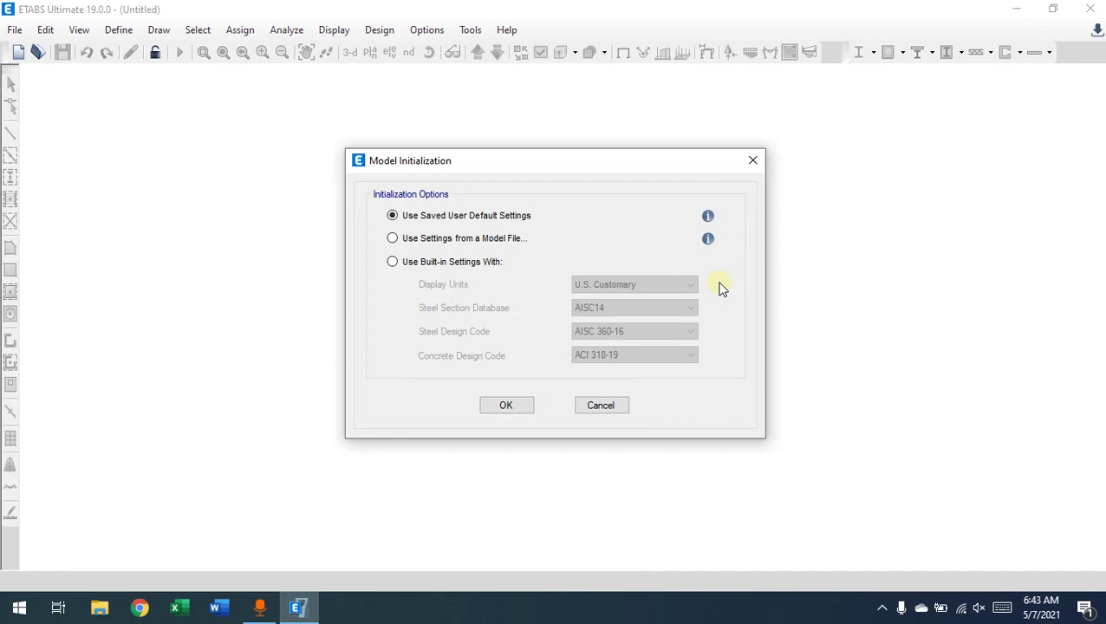
Initialize the model with built-in settings and set the display units to Metric SI.
drag(587, 161, 599, 129)
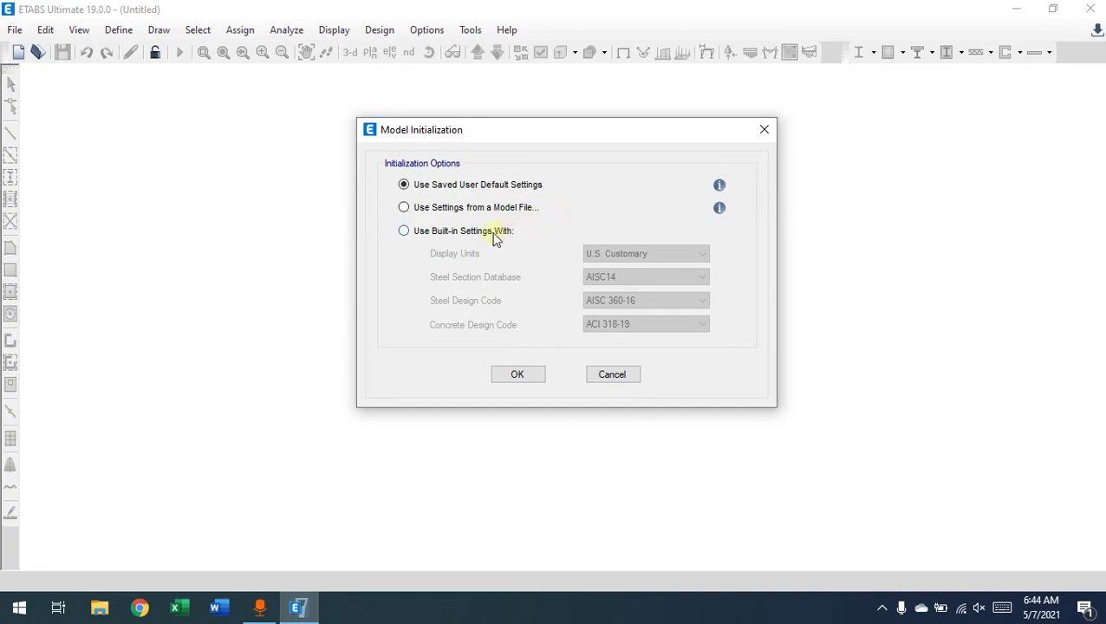
click(468, 233)
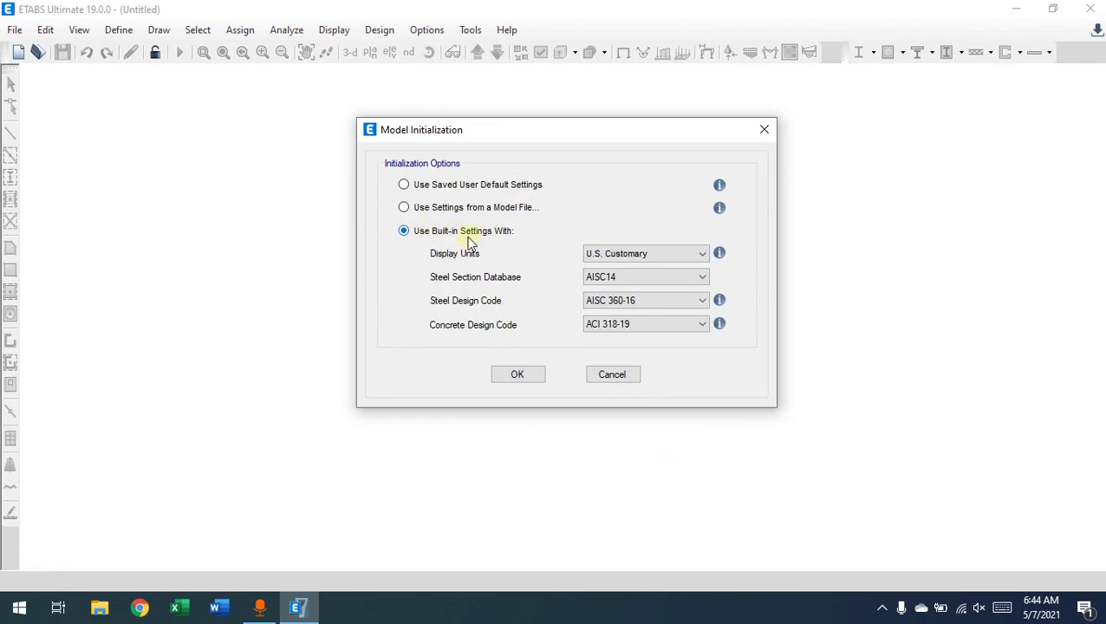
click(661, 257)
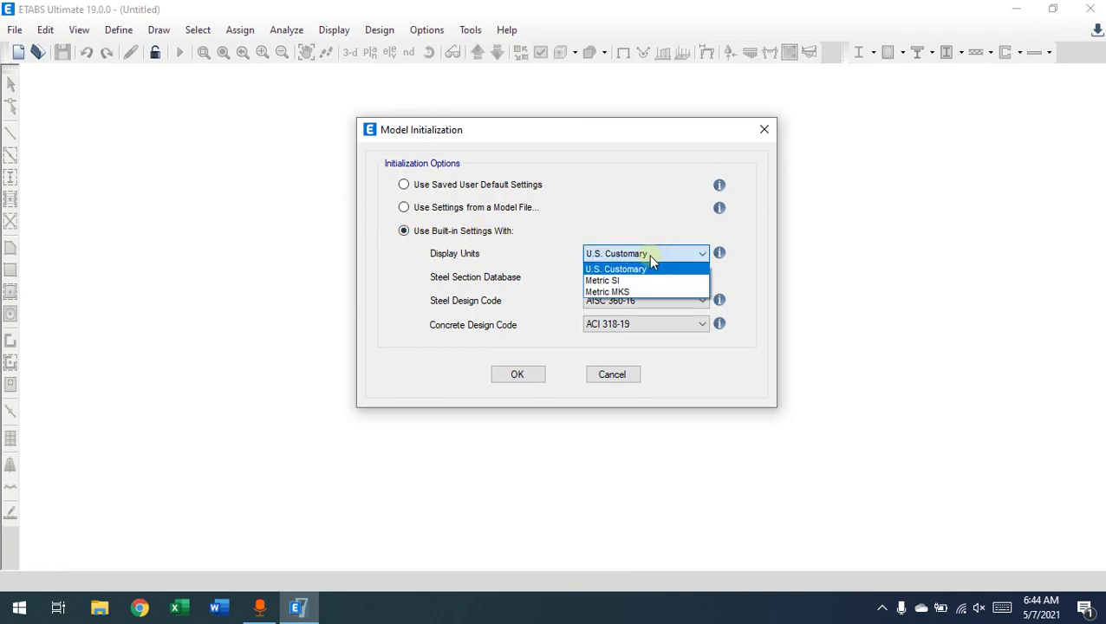
click(627, 281)
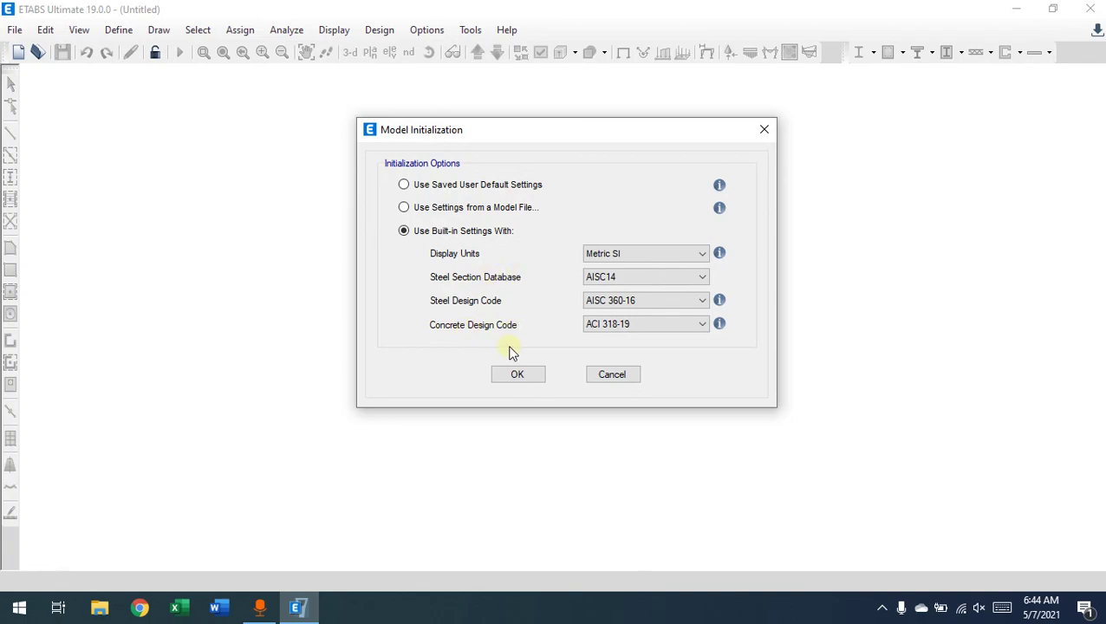
Set the steel section database to AISC15M, the steel design code to AISC 360-16 and the concrete design code to ACI 318-19.
click(631, 279)
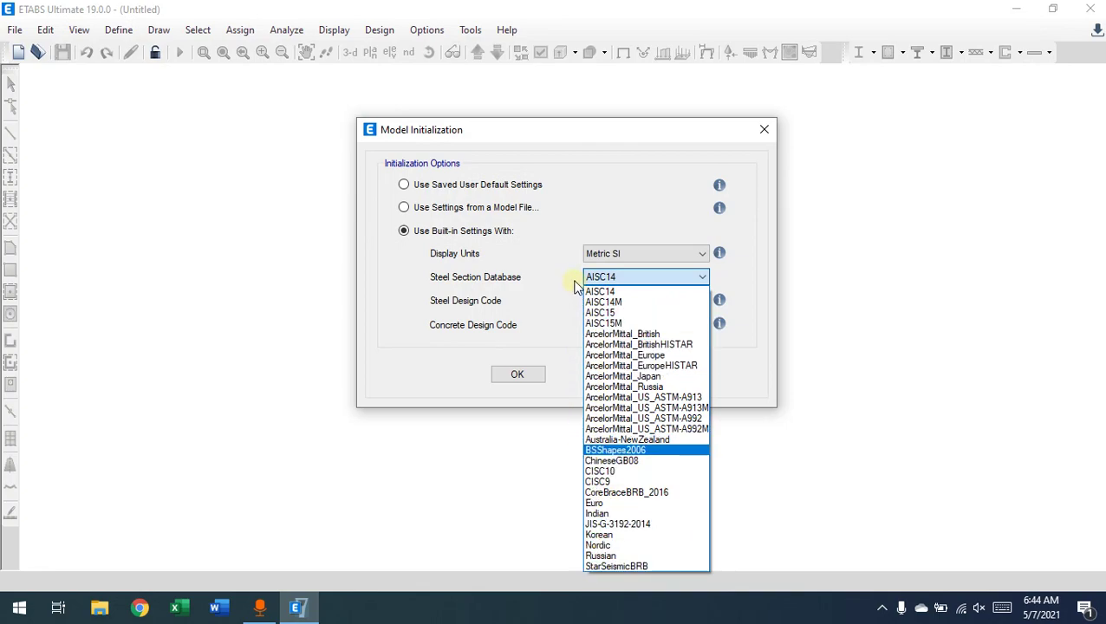
click(623, 325)
click(617, 301)
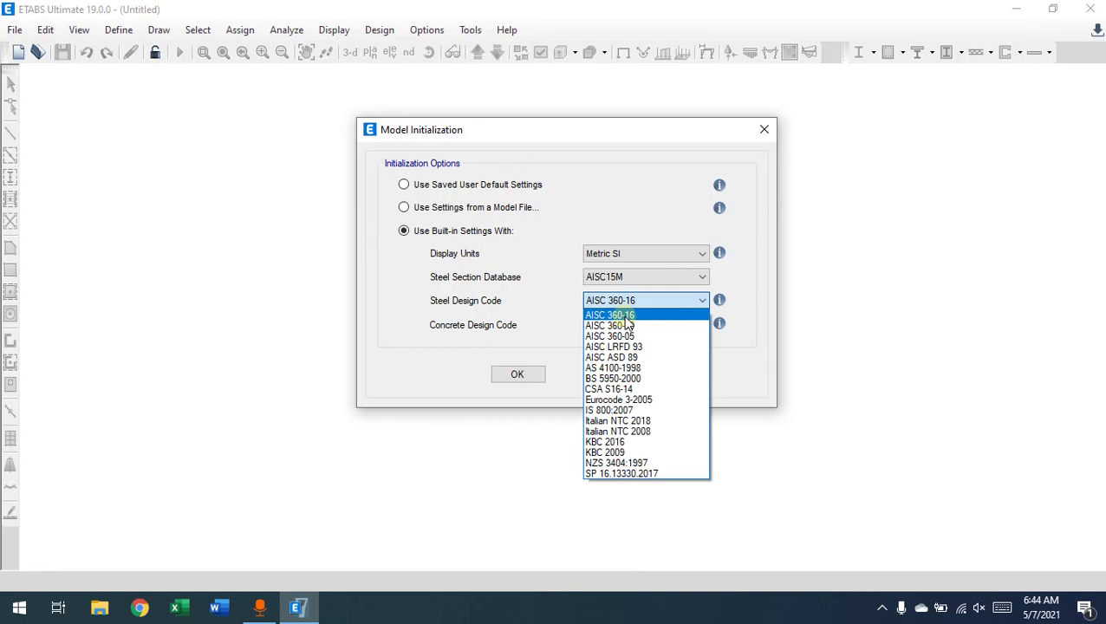
click(630, 315)
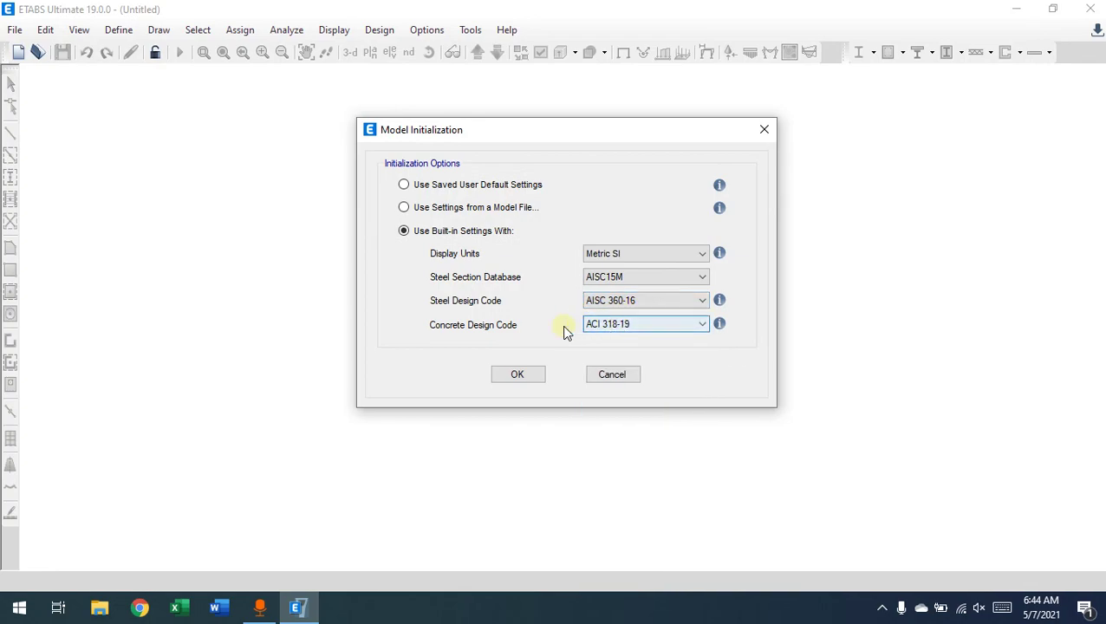
click(620, 324)
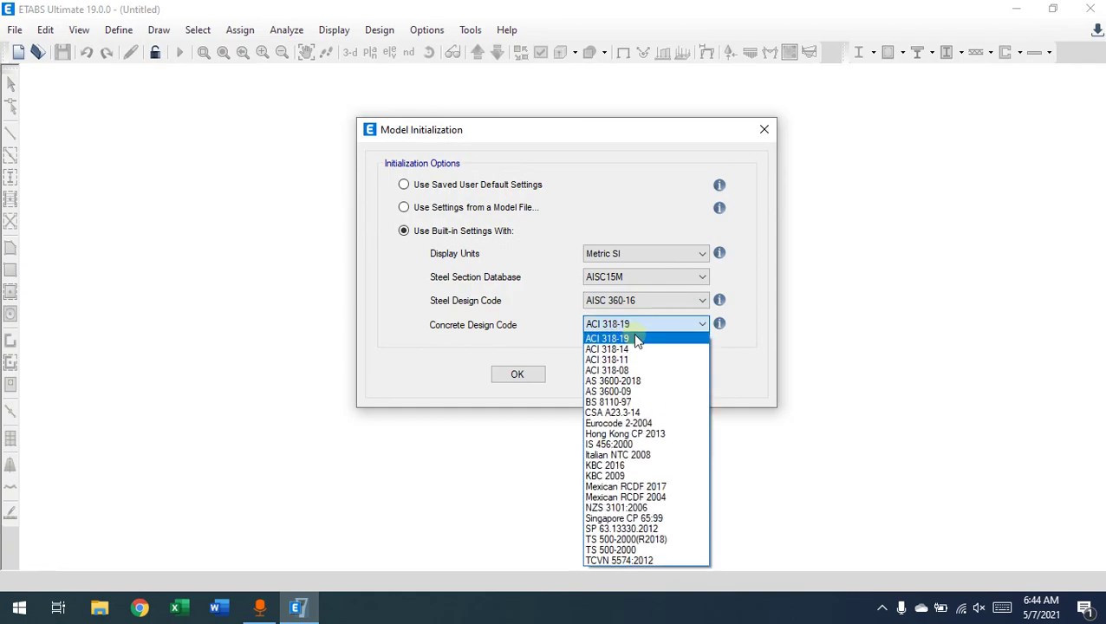
click(636, 338)
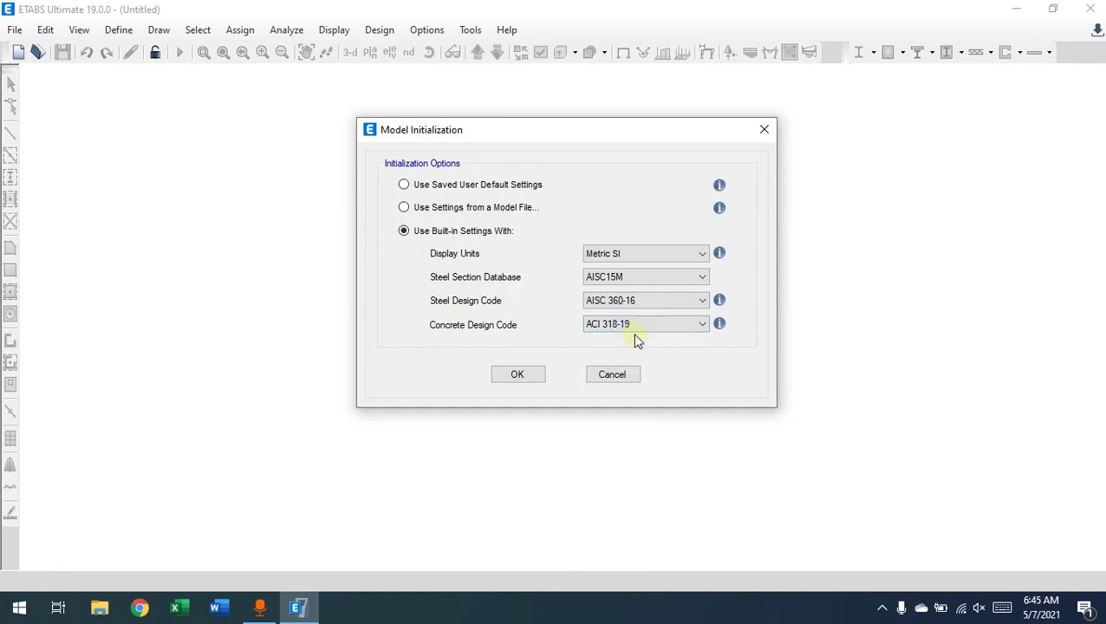
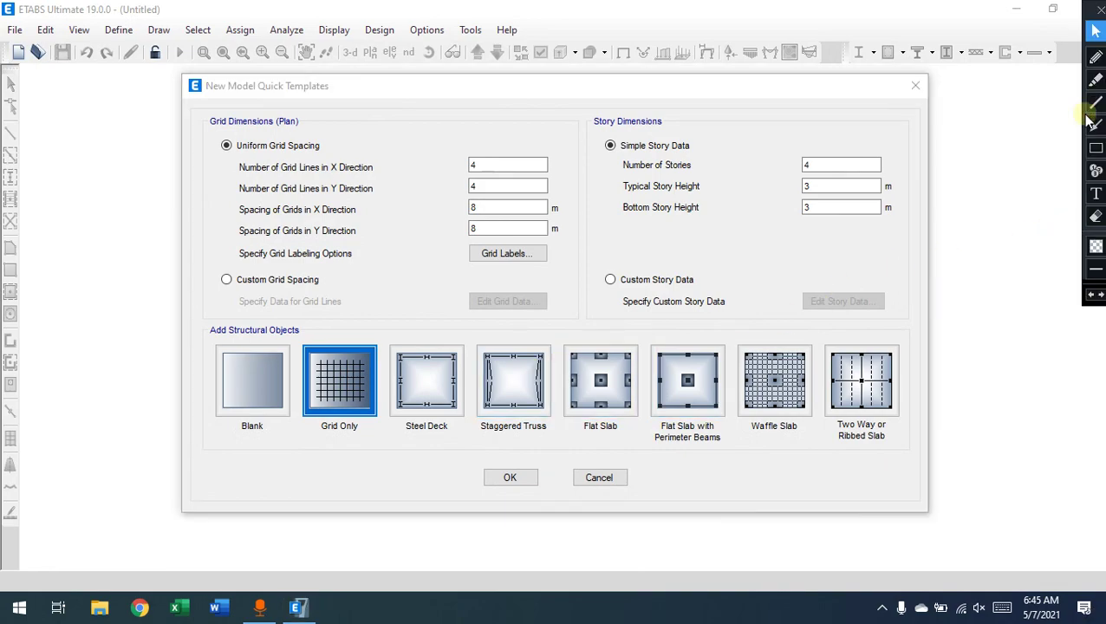
click(1095, 241)
click(939, 86)
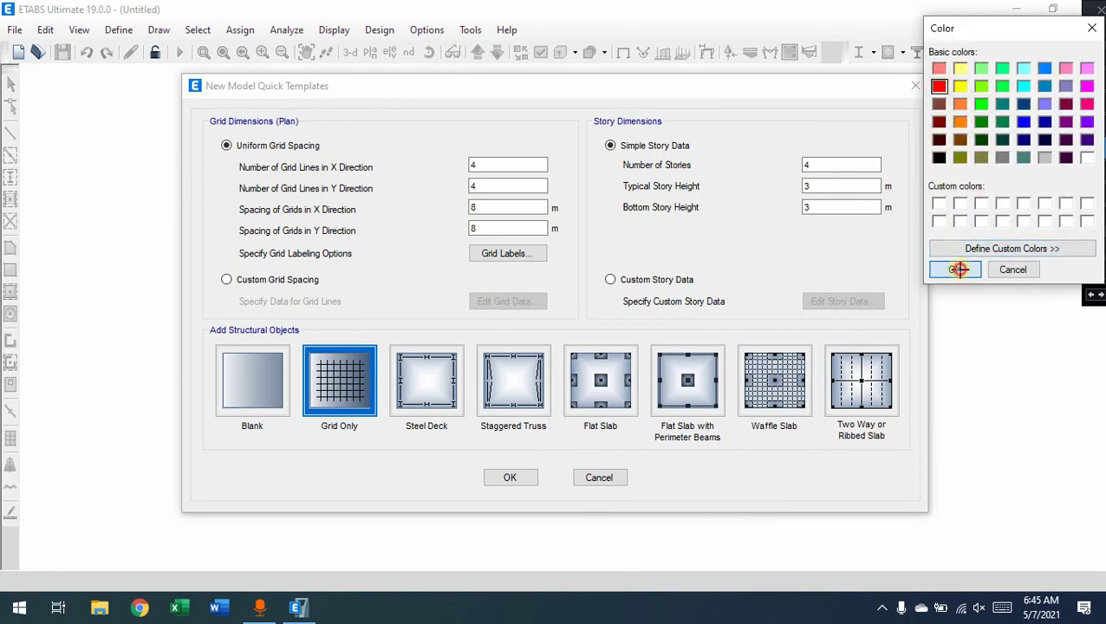
click(955, 269)
mouse_move(201, 326)
mouse_down()
mouse_move(281, 379)
mouse_move(681, 452)
mouse_move(911, 450)
mouse_up()
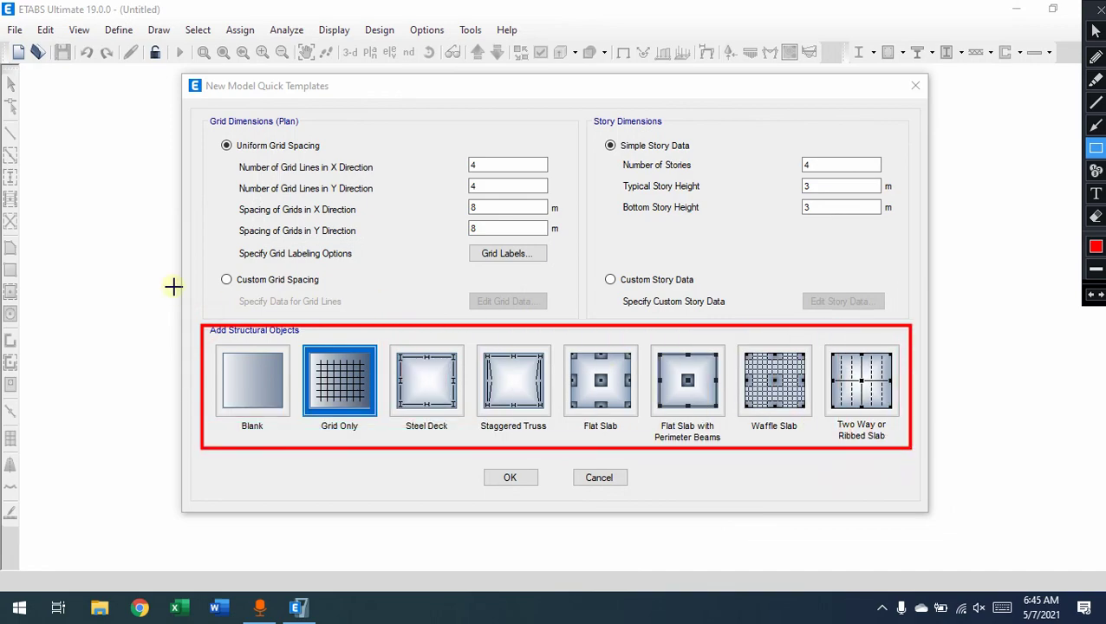
mouse_move(201, 116)
mouse_down()
mouse_move(501, 315)
mouse_move(583, 321)
mouse_up()
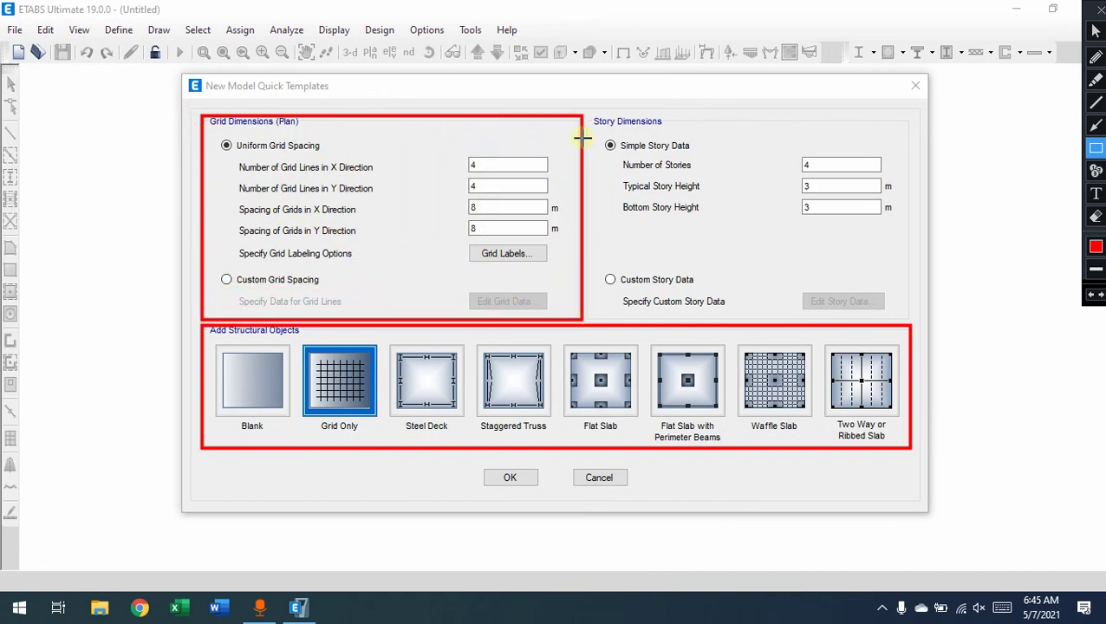
mouse_move(587, 112)
mouse_down()
mouse_move(641, 205)
mouse_move(884, 325)
mouse_move(910, 322)
mouse_up()
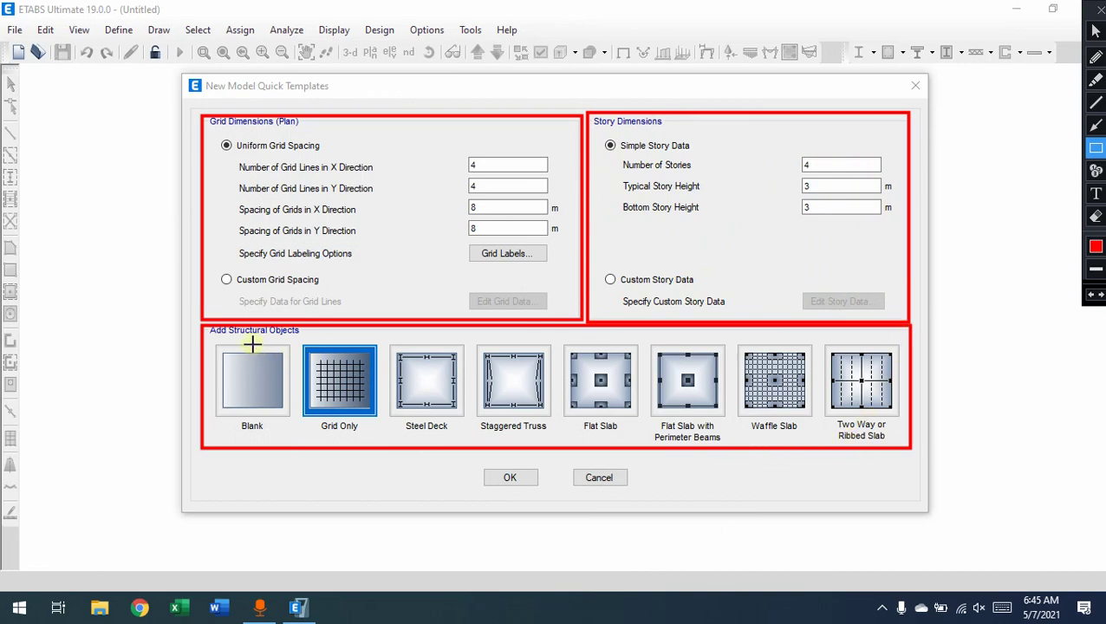
mouse_move(208, 325)
mouse_down()
mouse_move(280, 350)
mouse_move(301, 340)
mouse_up()
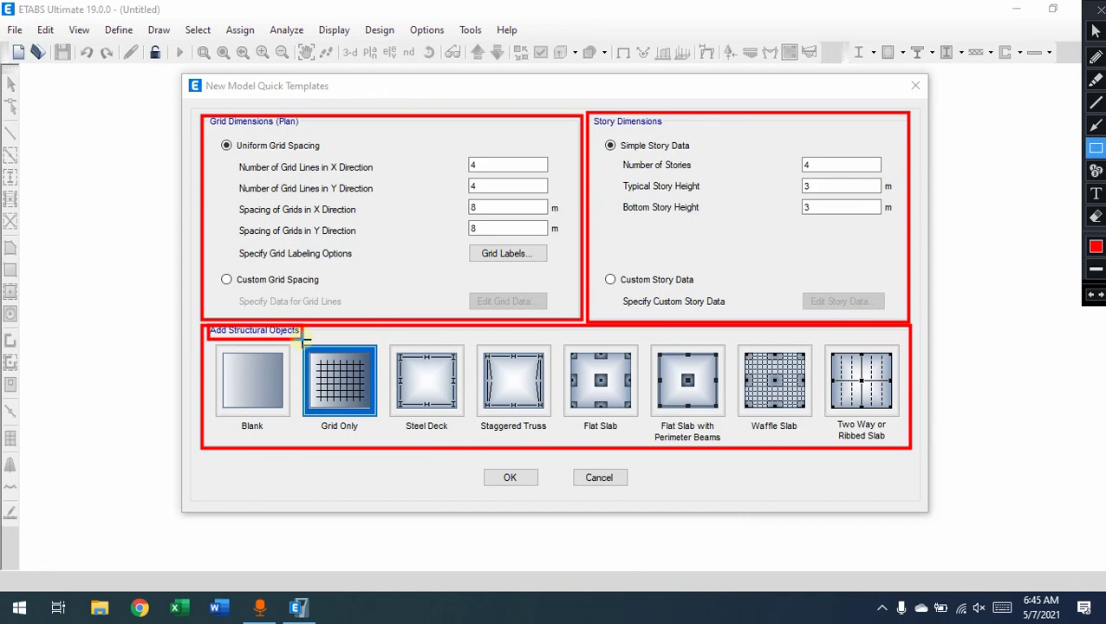
click(1097, 58)
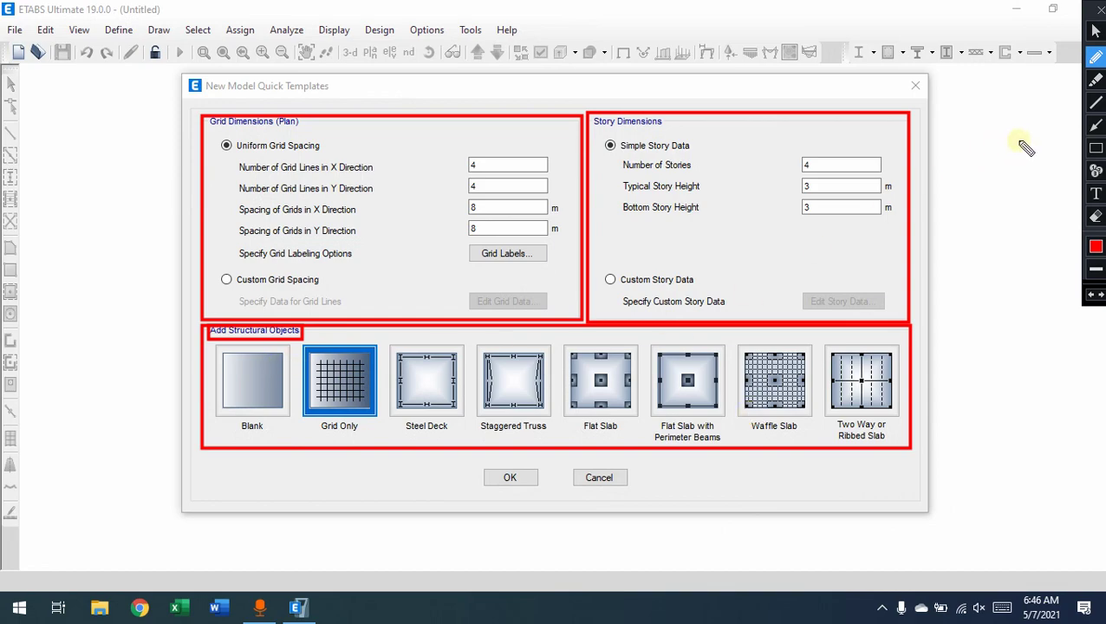
click(1096, 147)
drag(379, 340, 300, 434)
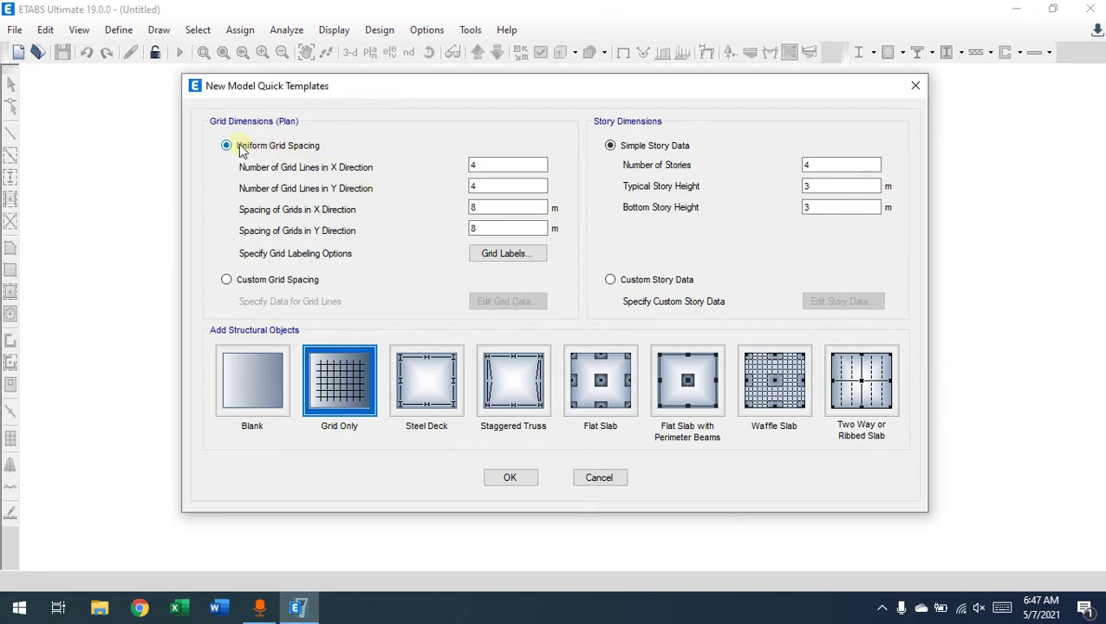
key(ctrl+shift+p)
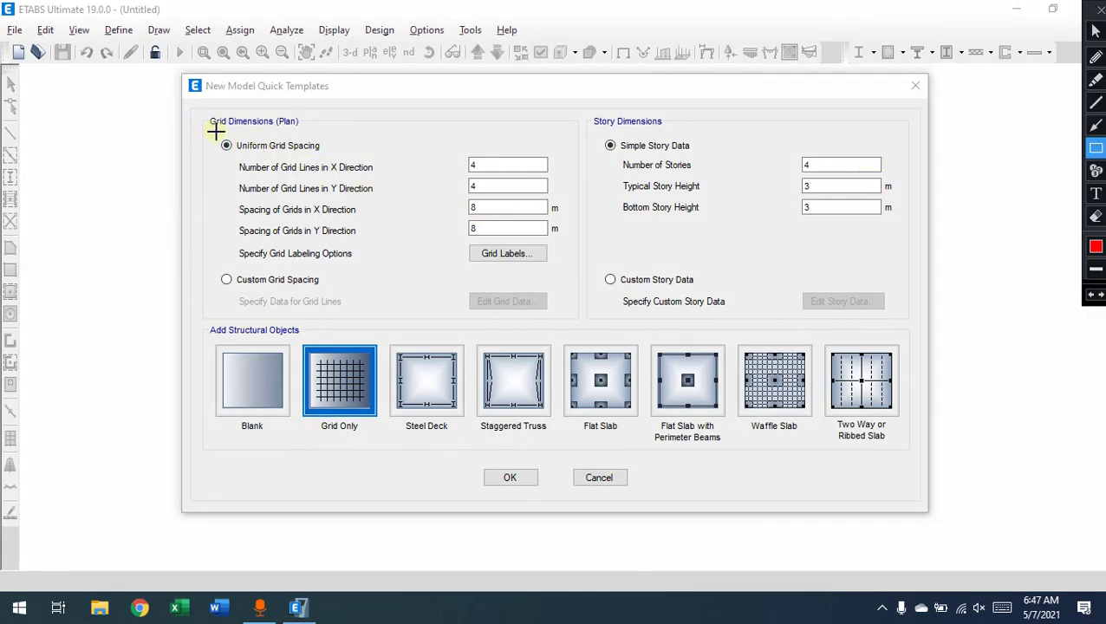
drag(216, 136, 565, 266)
mouse_move(216, 267)
mouse_down()
mouse_move(289, 298)
mouse_move(585, 328)
mouse_move(565, 327)
mouse_move(567, 317)
mouse_up()
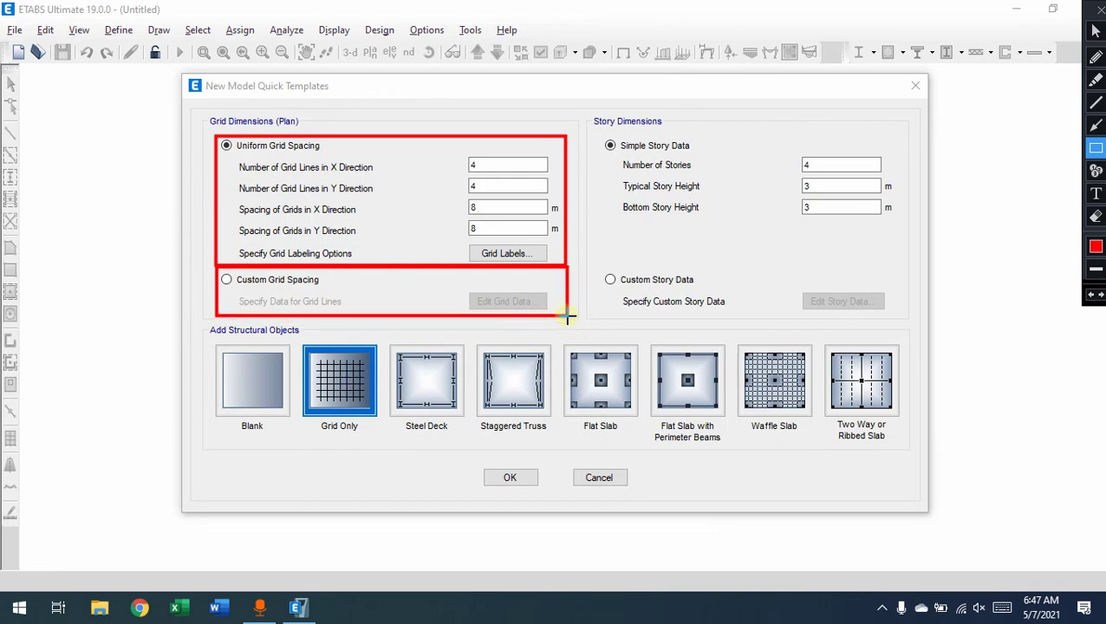
drag(568, 317, 568, 318)
mouse_move(587, 114)
mouse_down()
mouse_move(599, 158)
mouse_move(758, 243)
mouse_move(912, 245)
mouse_up()
mouse_move(590, 260)
mouse_down()
mouse_move(750, 310)
mouse_move(901, 329)
mouse_move(909, 319)
mouse_up()
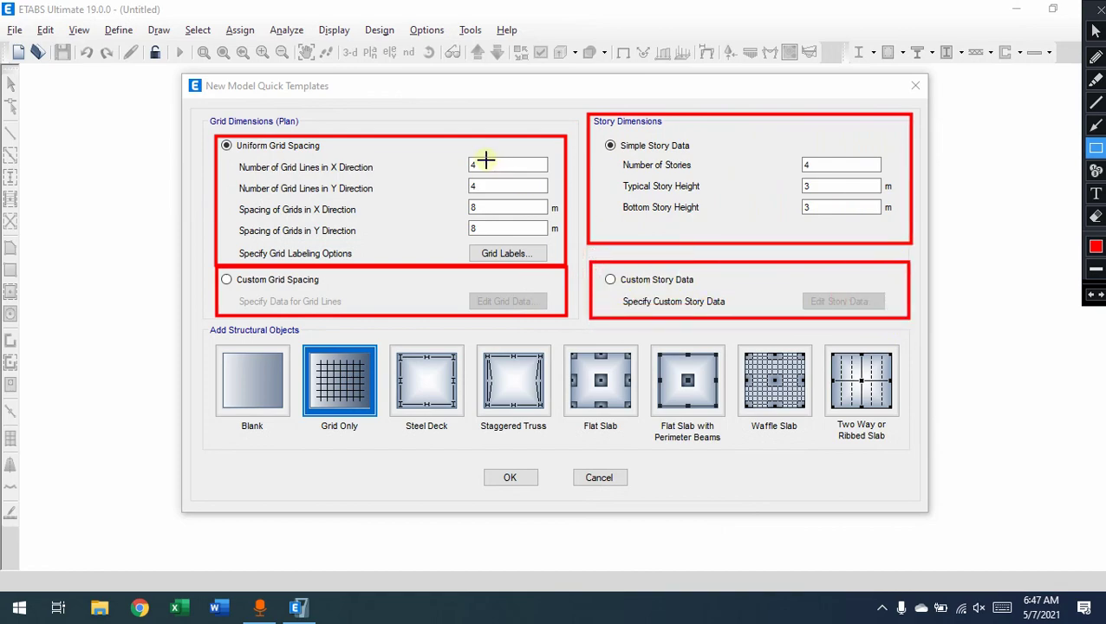
click(1096, 58)
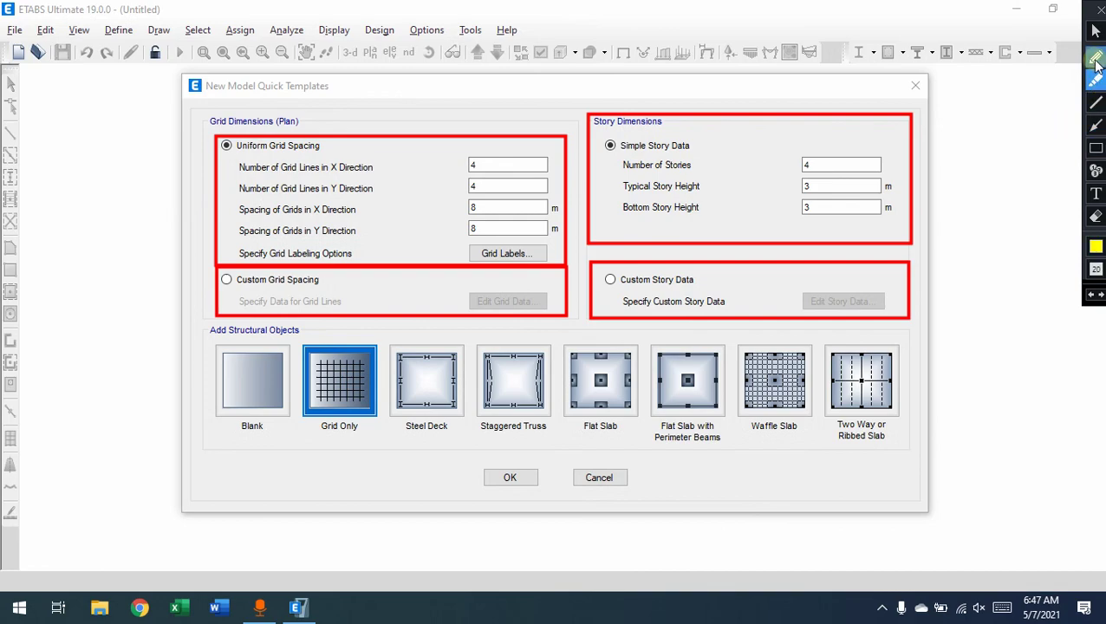
mouse_move(674, 101)
mouse_down()
mouse_move(675, 114)
mouse_move(730, 92)
mouse_up()
mouse_move(446, 118)
mouse_down()
mouse_move(444, 138)
mouse_move(511, 98)
mouse_up()
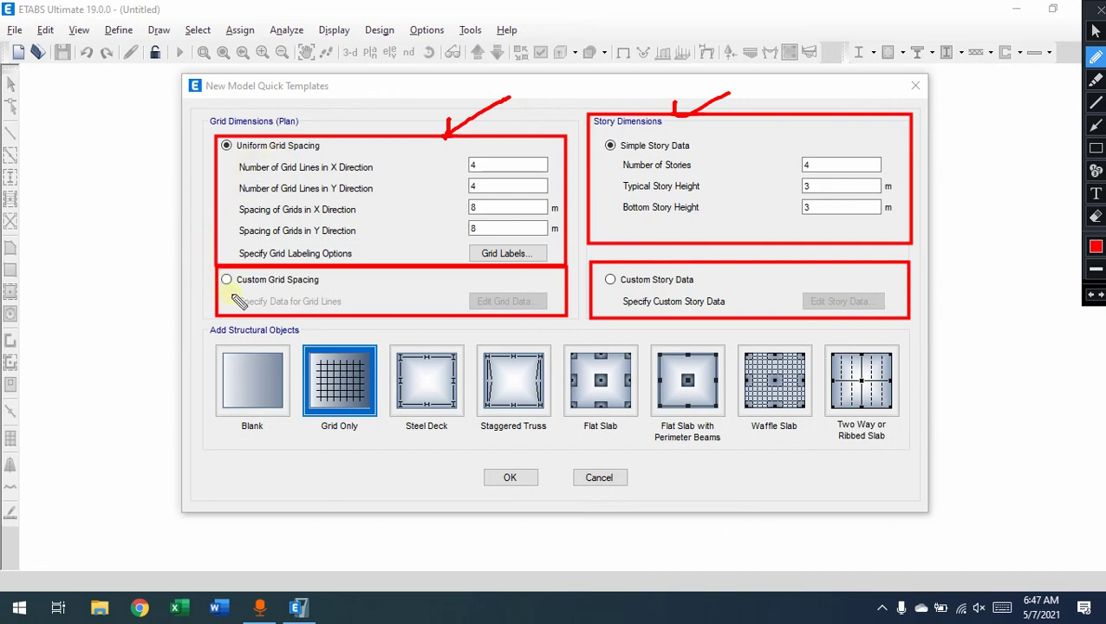
mouse_move(222, 275)
mouse_down()
mouse_move(216, 283)
mouse_move(235, 279)
mouse_up()
mouse_move(611, 271)
mouse_down()
mouse_move(599, 290)
mouse_move(624, 288)
mouse_move(618, 267)
mouse_up()
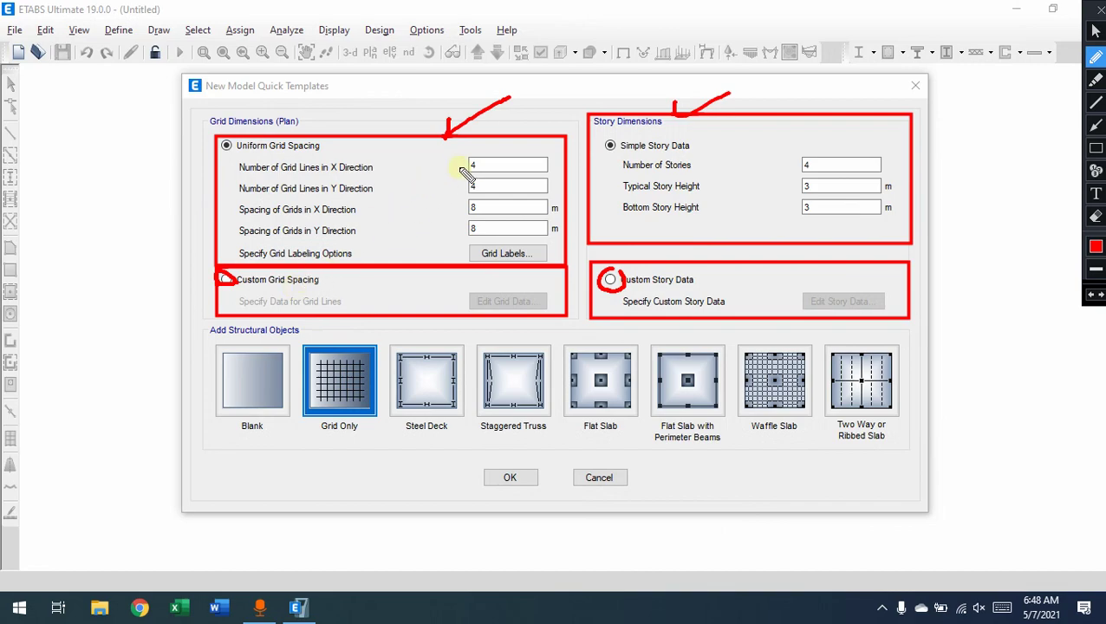
mouse_move(468, 156)
mouse_down()
mouse_move(469, 200)
mouse_move(482, 162)
mouse_move(469, 156)
mouse_up()
mouse_move(472, 201)
mouse_down()
mouse_move(468, 236)
mouse_move(485, 245)
mouse_move(473, 208)
mouse_move(474, 222)
mouse_up()
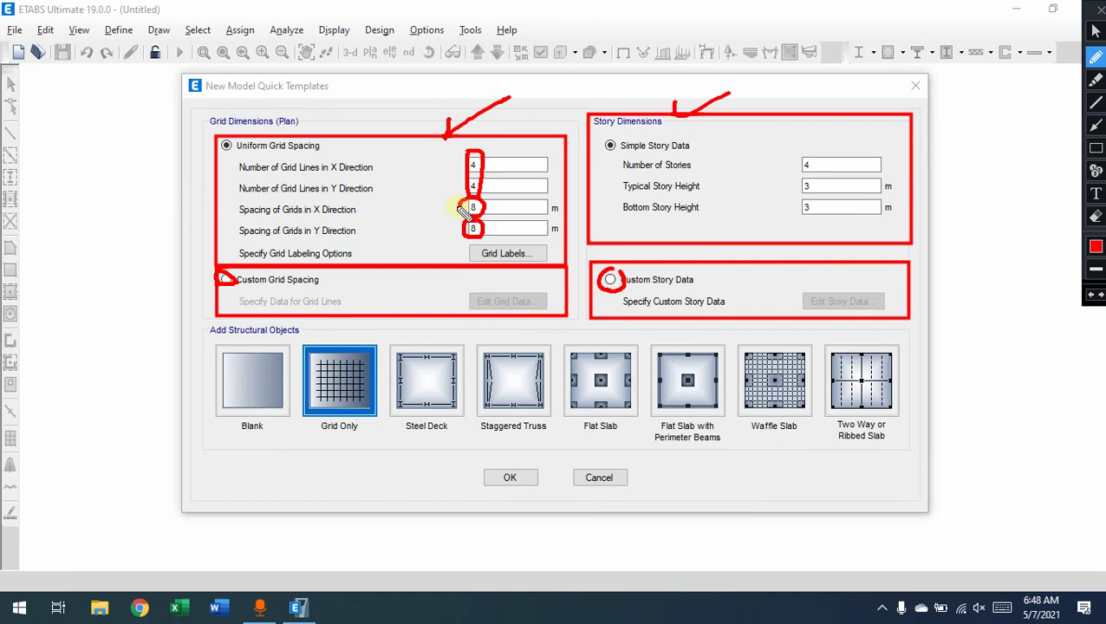
drag(223, 150, 305, 155)
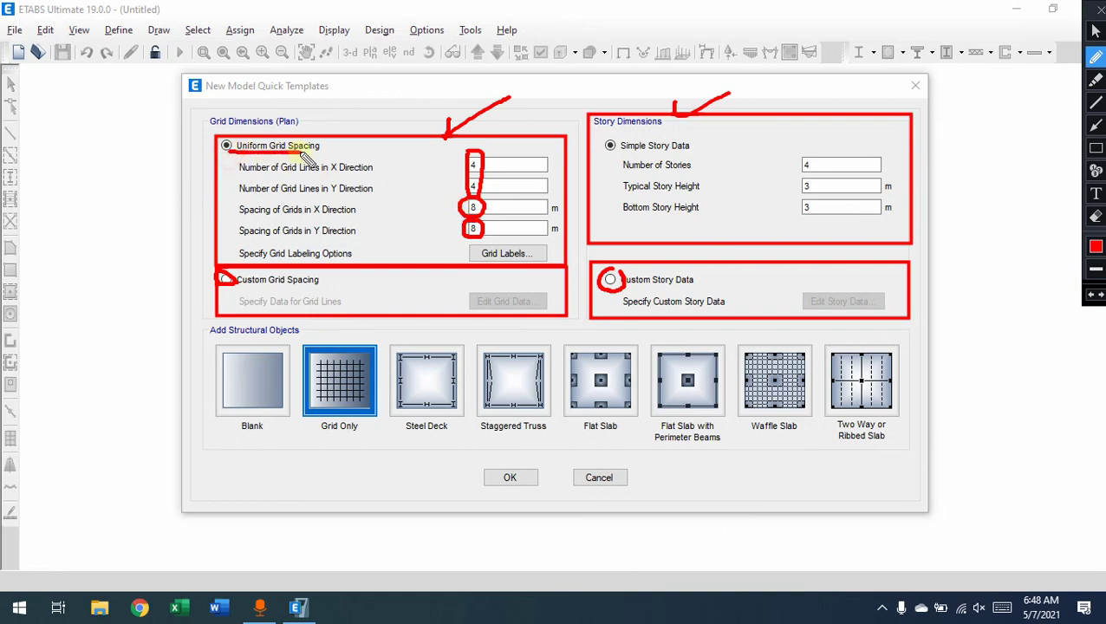
drag(590, 129, 664, 135)
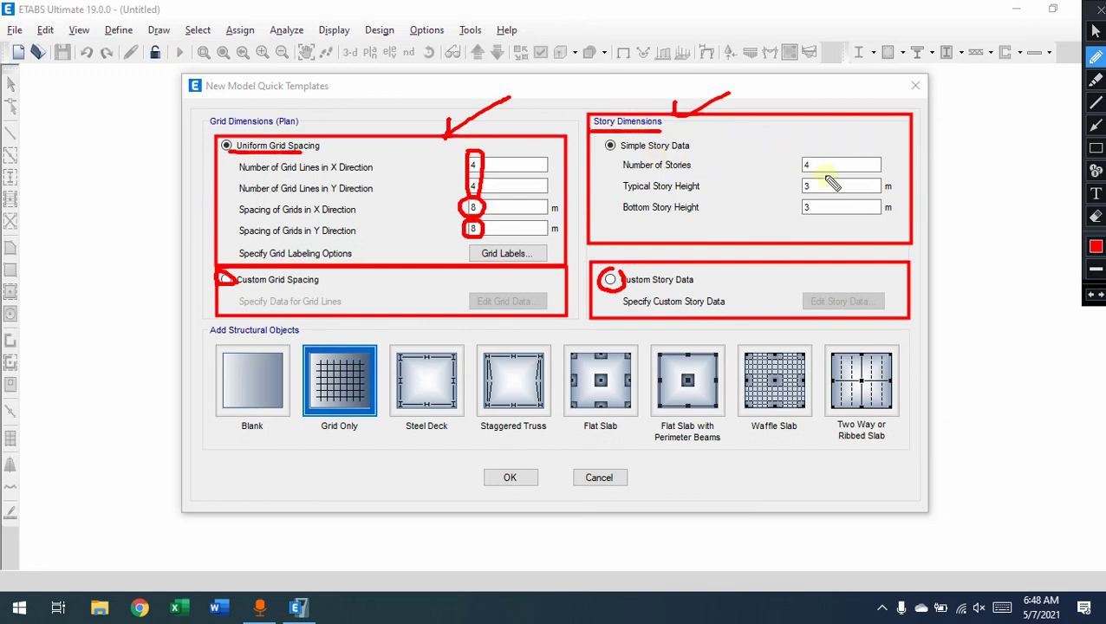
mouse_move(799, 171)
mouse_down()
mouse_move(814, 170)
mouse_move(814, 192)
mouse_up()
drag(801, 220, 819, 219)
drag(801, 170, 815, 171)
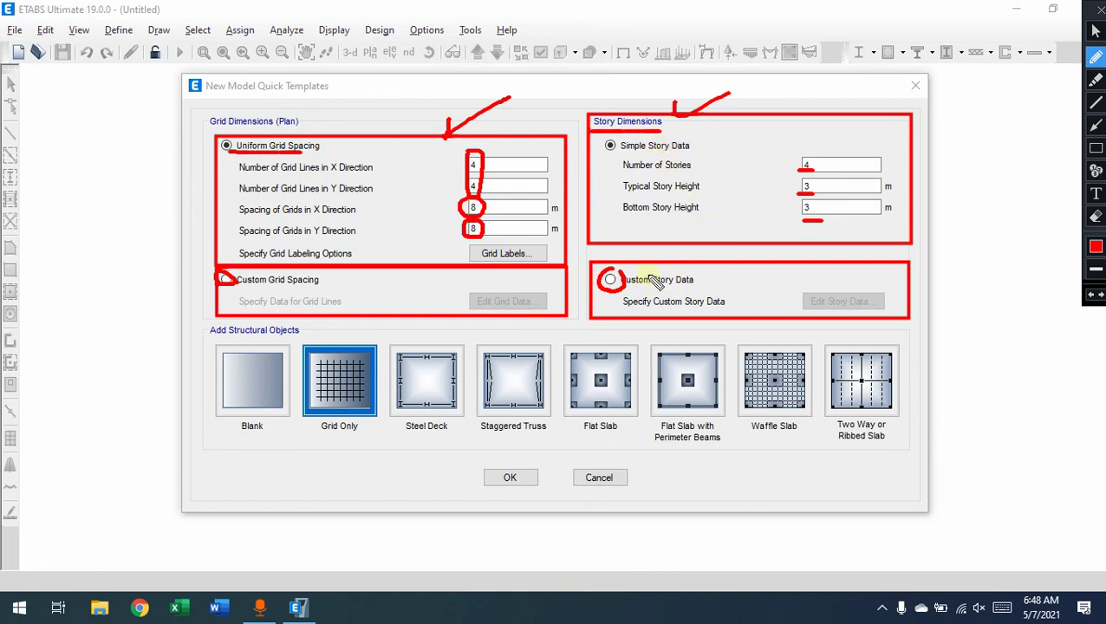
mouse_move(867, 292)
mouse_down()
mouse_move(800, 291)
mouse_move(800, 315)
mouse_move(877, 314)
mouse_move(868, 284)
mouse_up()
mouse_move(542, 286)
mouse_down()
mouse_move(464, 281)
mouse_move(468, 318)
mouse_up()
mouse_move(544, 285)
mouse_down()
mouse_move(546, 302)
mouse_move(484, 312)
mouse_move(465, 300)
mouse_move(461, 279)
mouse_up()
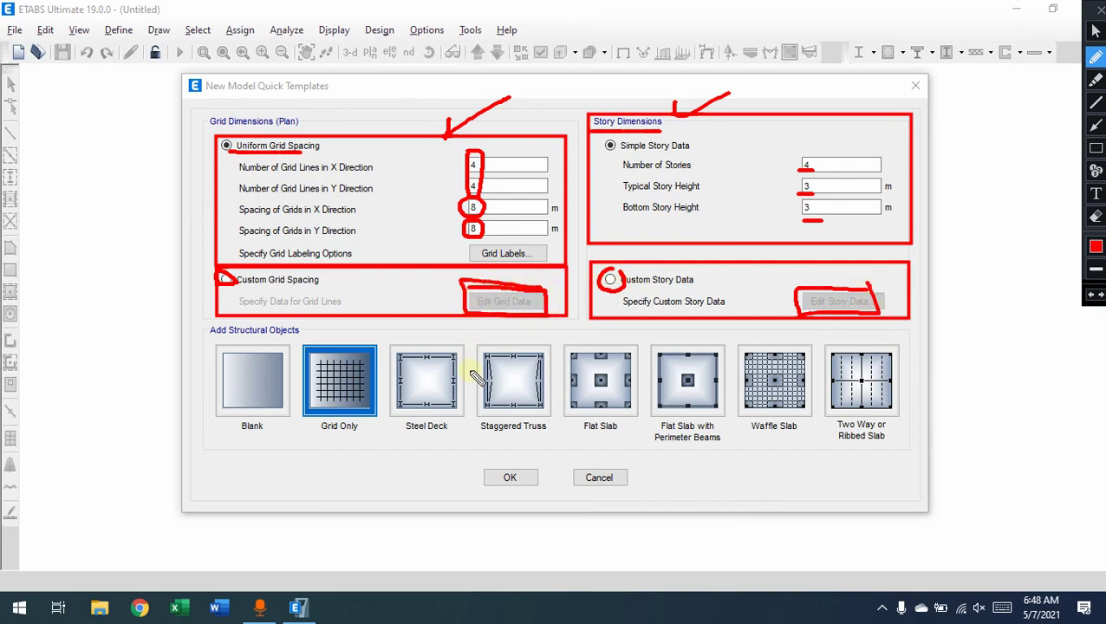
key(Escape)
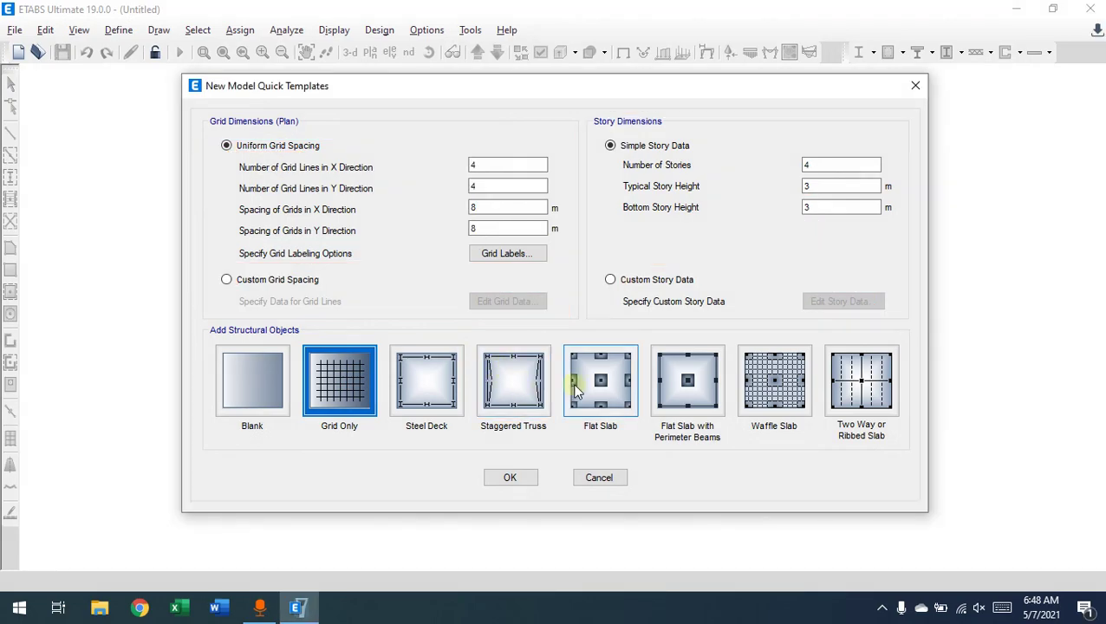
Examine the structural geometry and property settings of the Flat Slab and Waffle Slab templates without adopting either one.
click(601, 380)
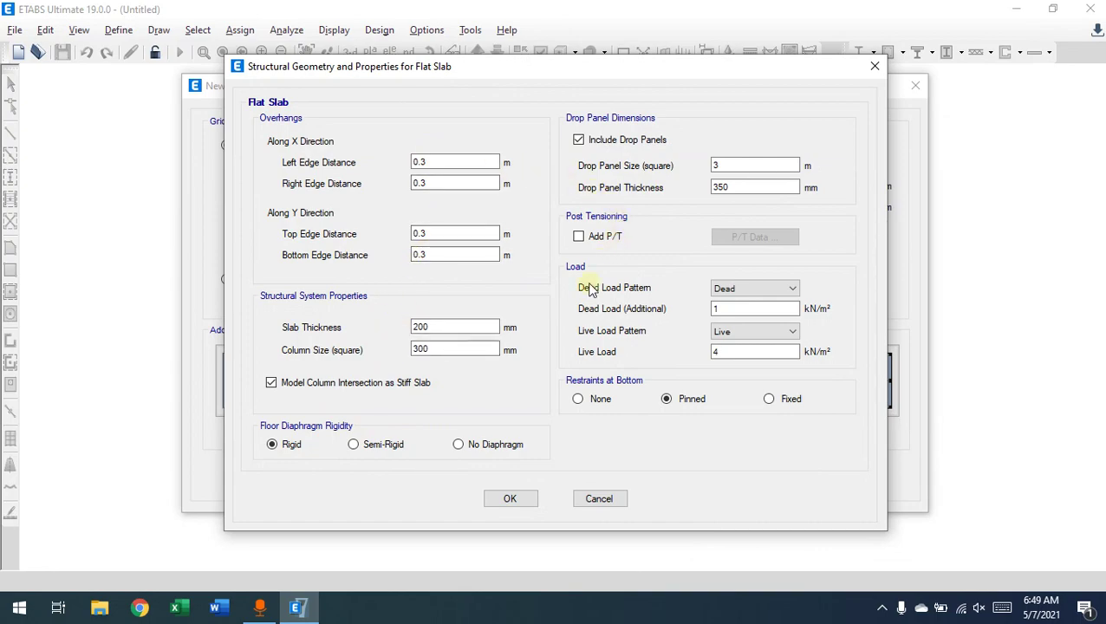
click(512, 497)
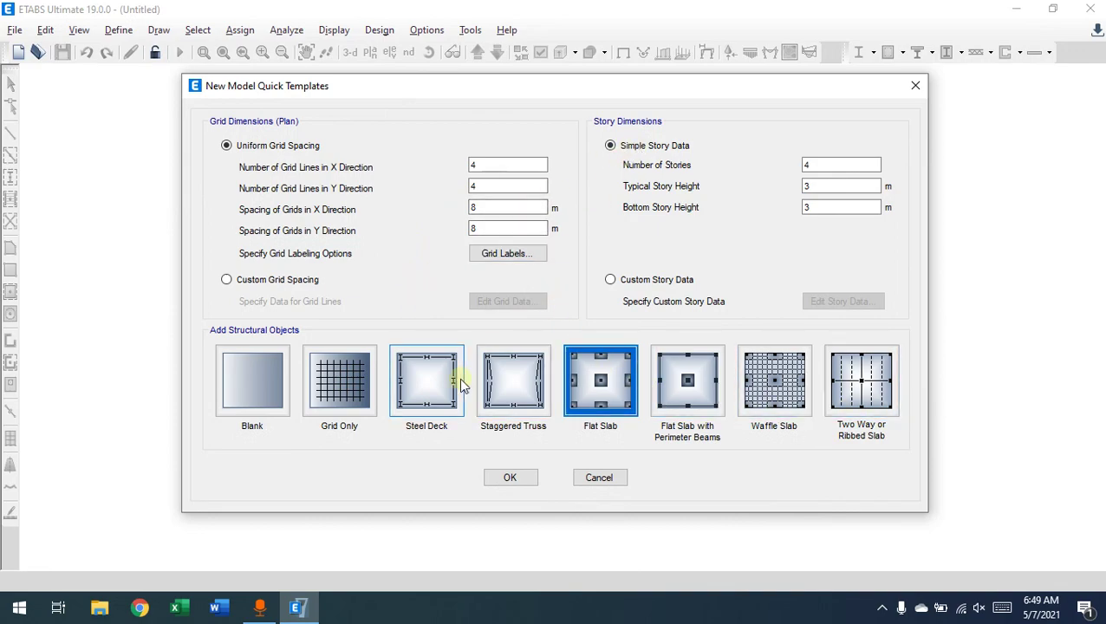
click(346, 388)
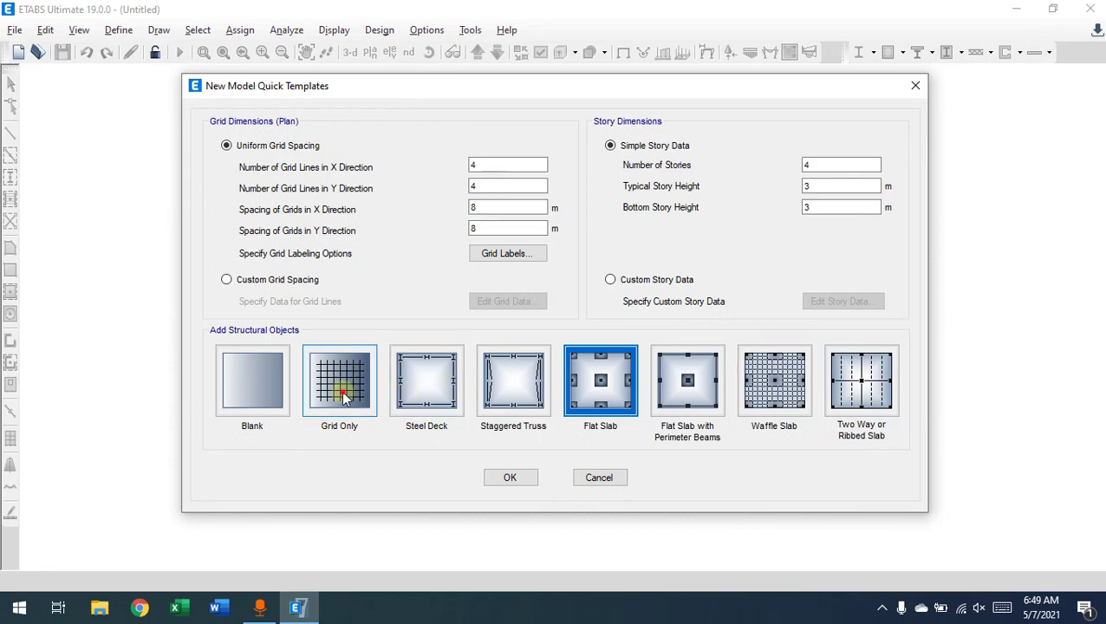
click(226, 379)
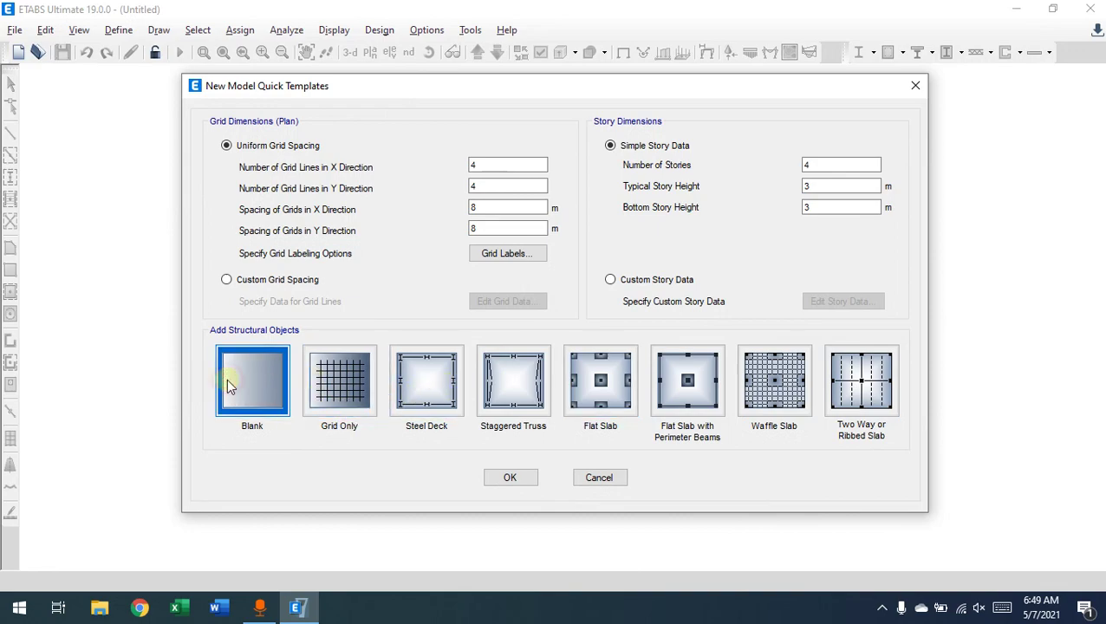
click(789, 407)
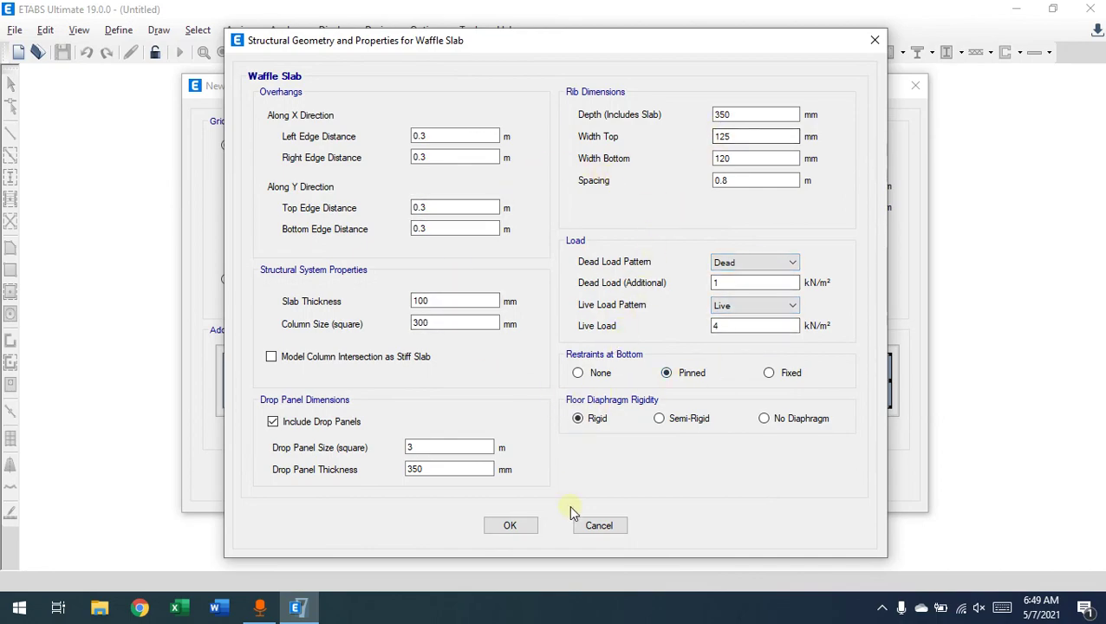
click(597, 526)
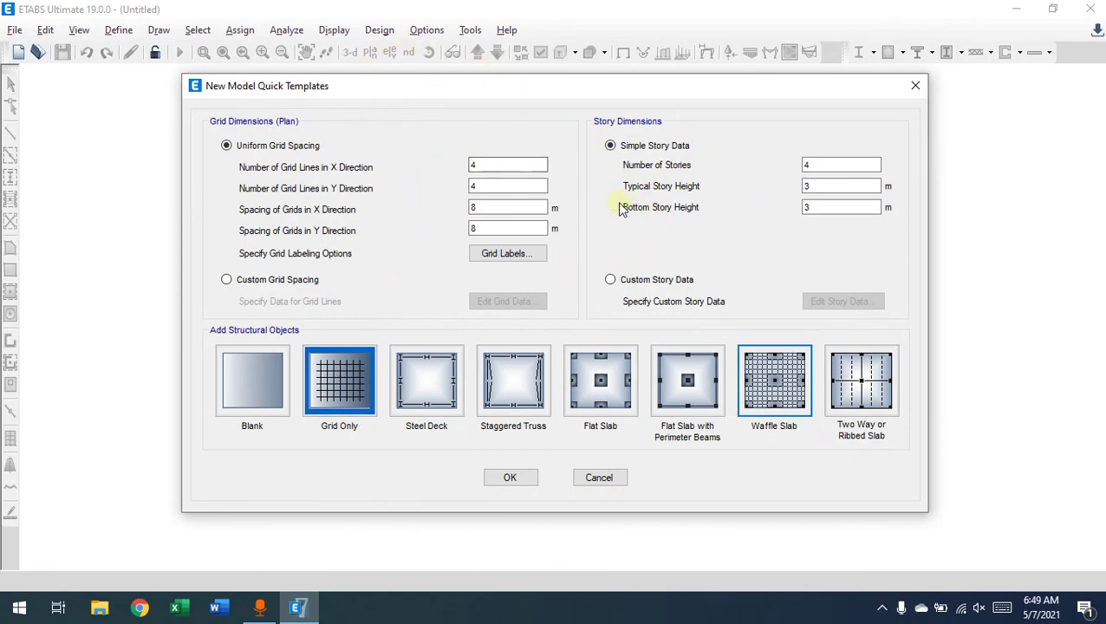
Create the Grid Only model with 4 by 4 grid lines at 8 m spacing and 4 stories of 3 m height.
click(515, 482)
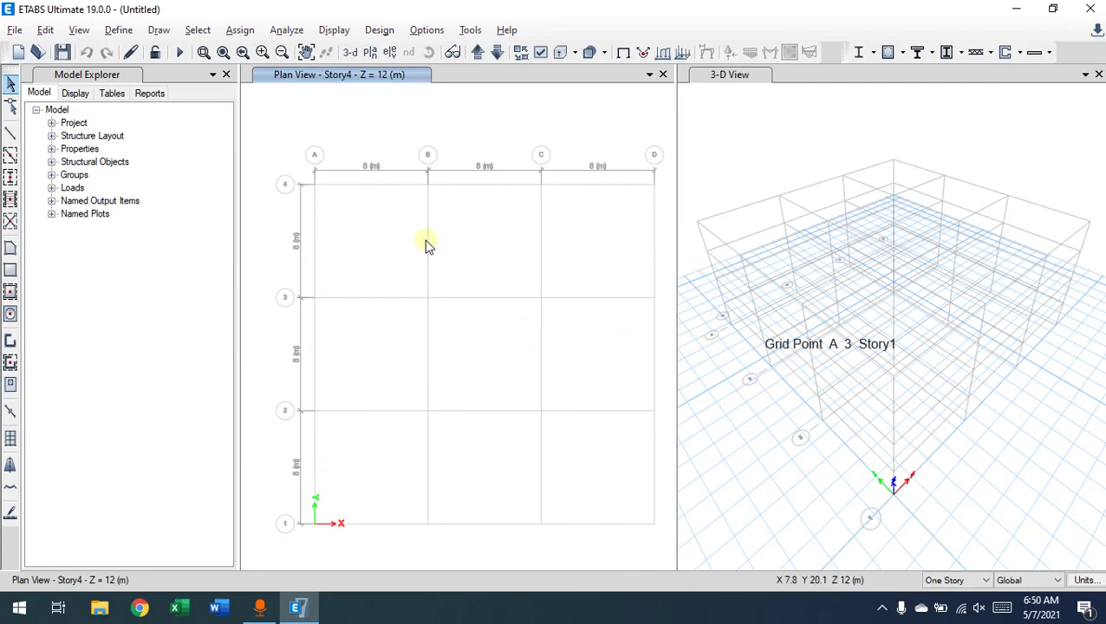
key(ctrl+shift+d)
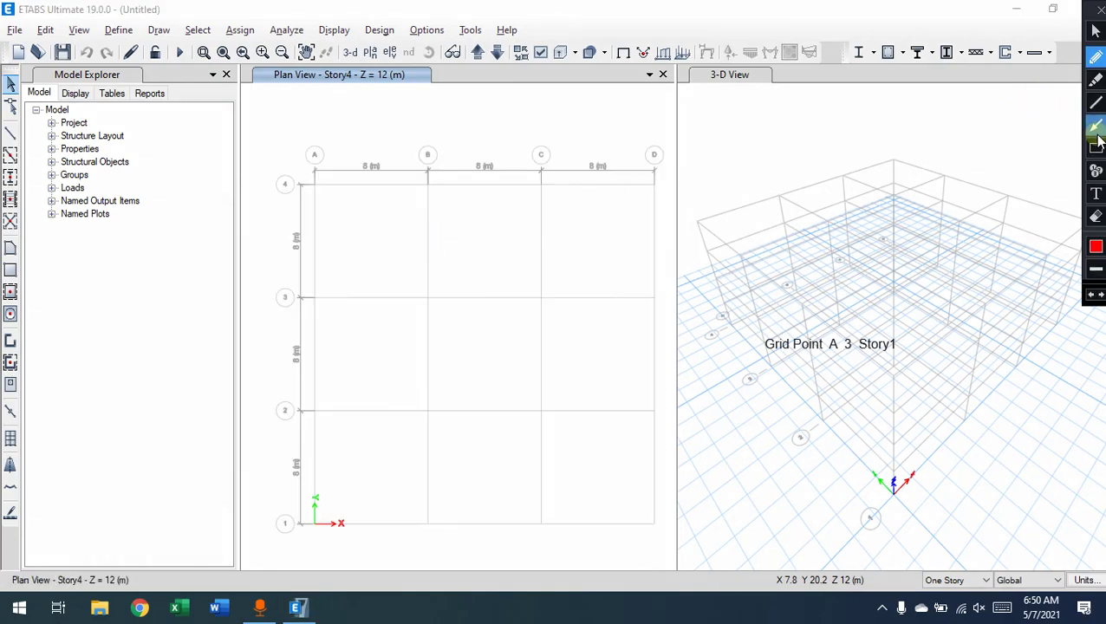
mouse_move(677, 67)
mouse_down()
mouse_move(753, 195)
mouse_move(1066, 489)
mouse_move(1105, 569)
mouse_up()
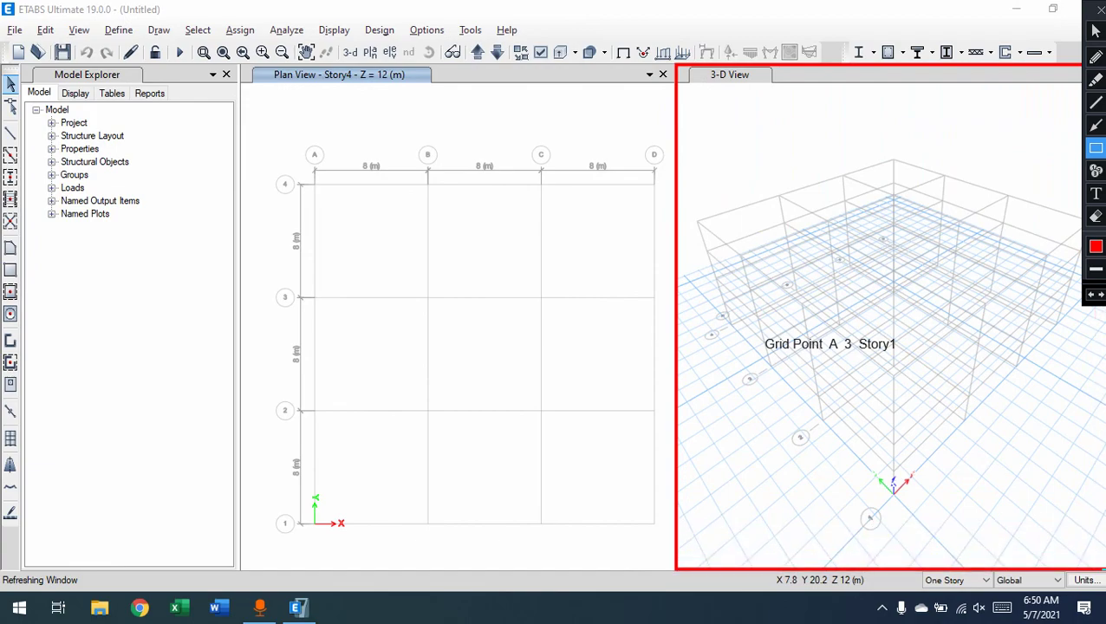
mouse_move(238, 66)
mouse_down()
mouse_move(562, 404)
mouse_move(689, 583)
mouse_move(675, 568)
mouse_up()
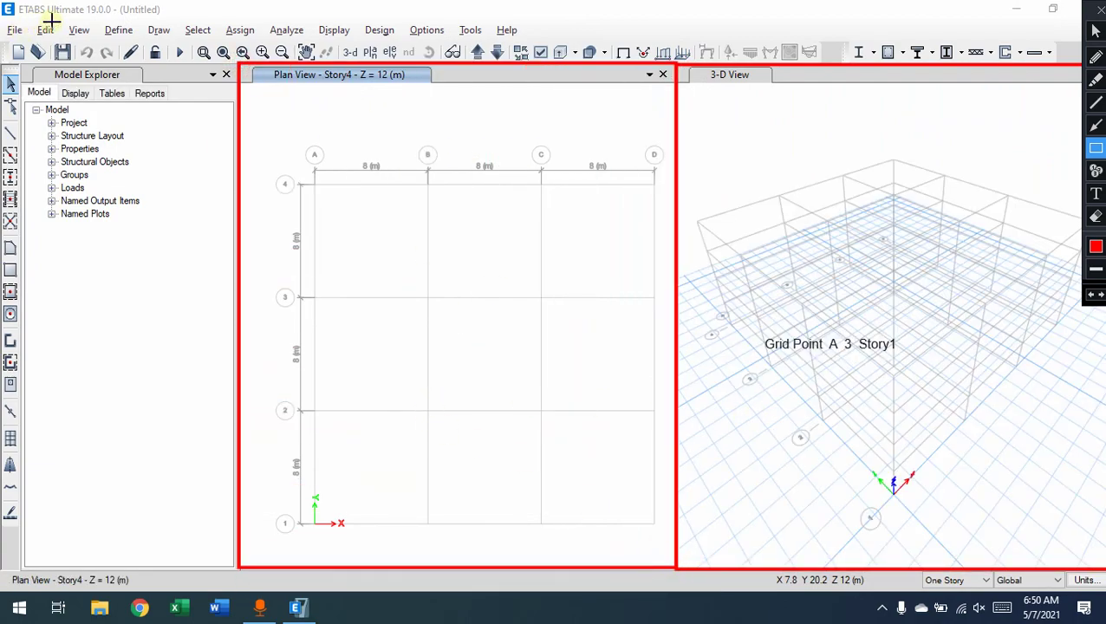
mouse_move(237, 68)
mouse_down()
mouse_move(161, 269)
mouse_move(41, 417)
mouse_move(26, 568)
mouse_up()
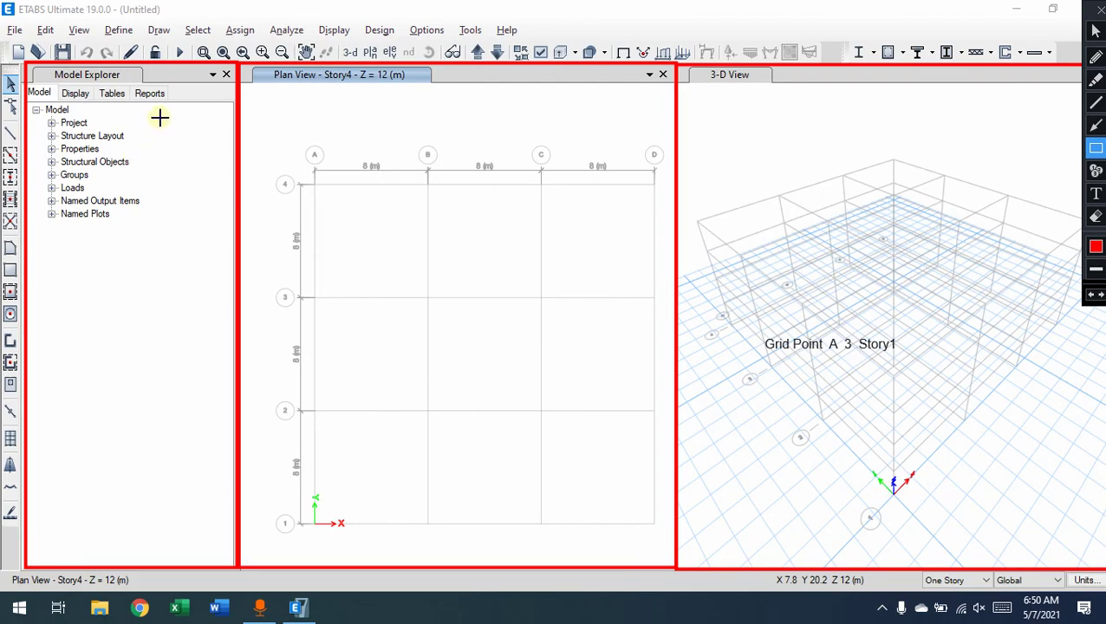
drag(75, 102, 42, 114)
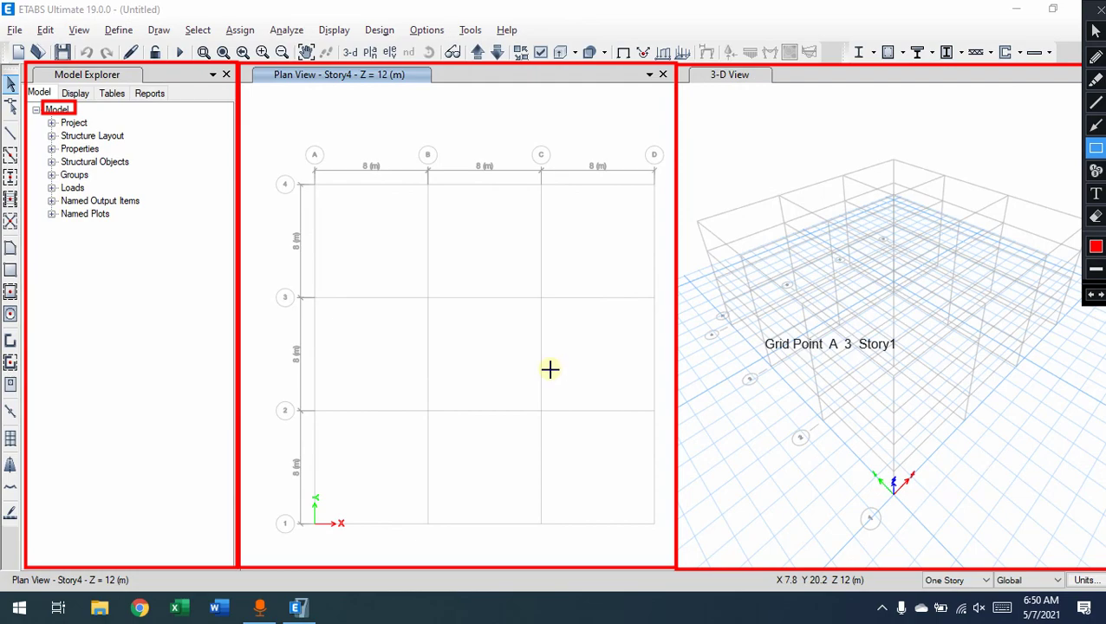
key(Escape)
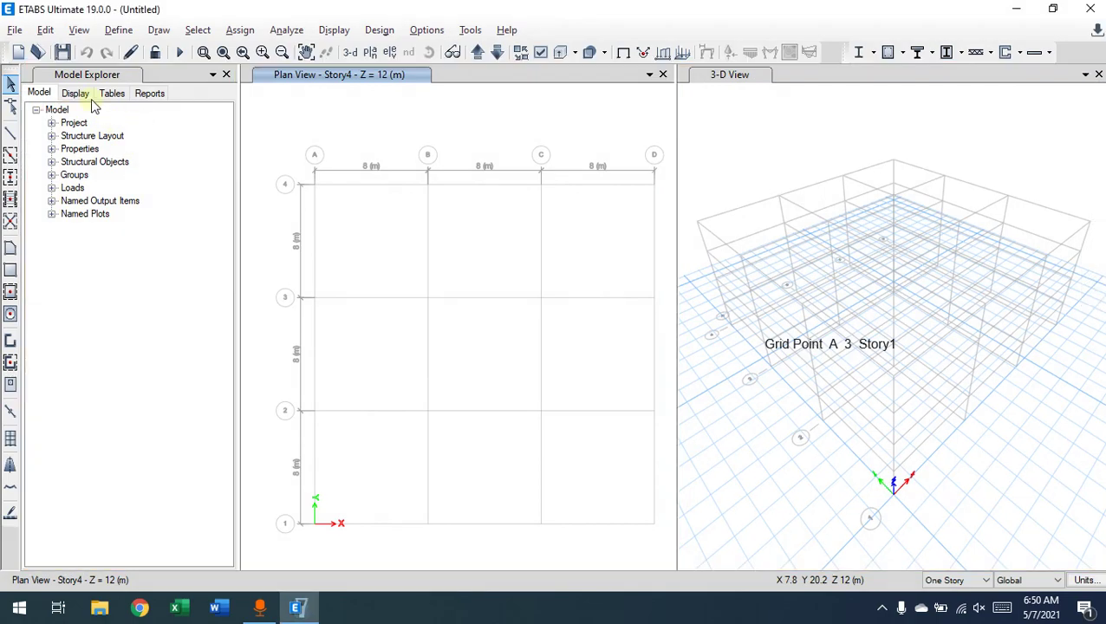
Look through the Display, Reports and Tables contents of the Model Explorer and return to the Model tree.
click(76, 93)
click(148, 92)
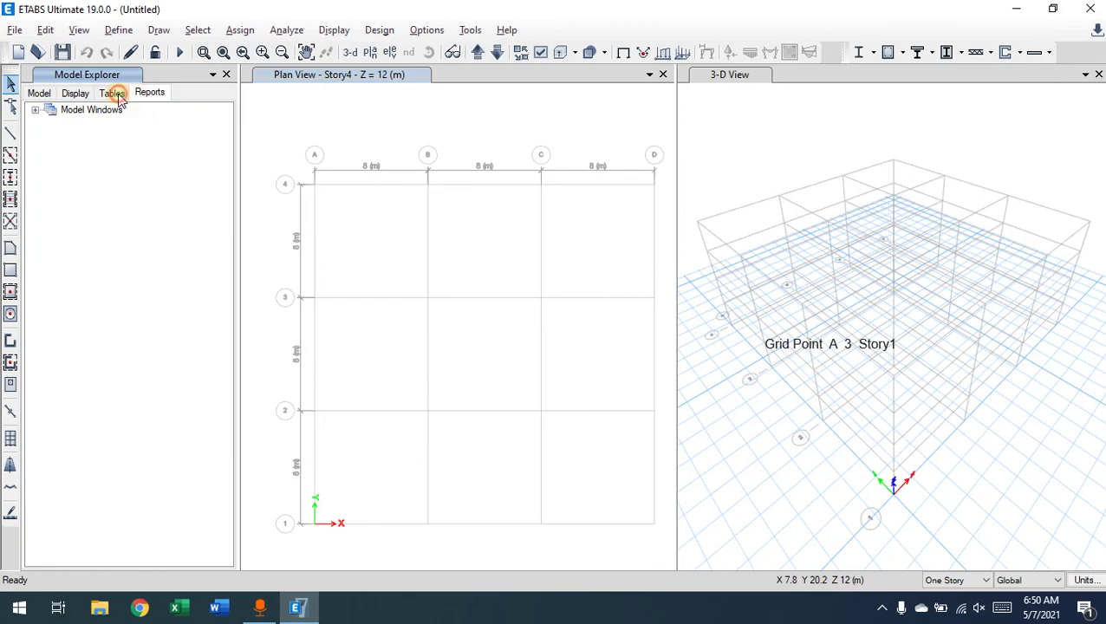
click(114, 93)
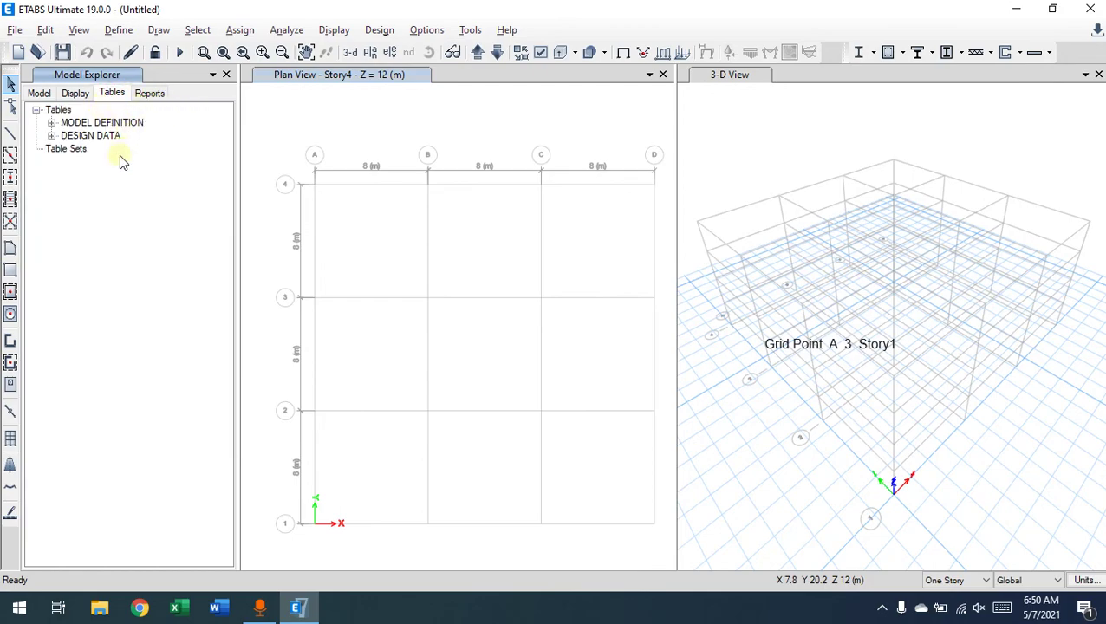
click(39, 93)
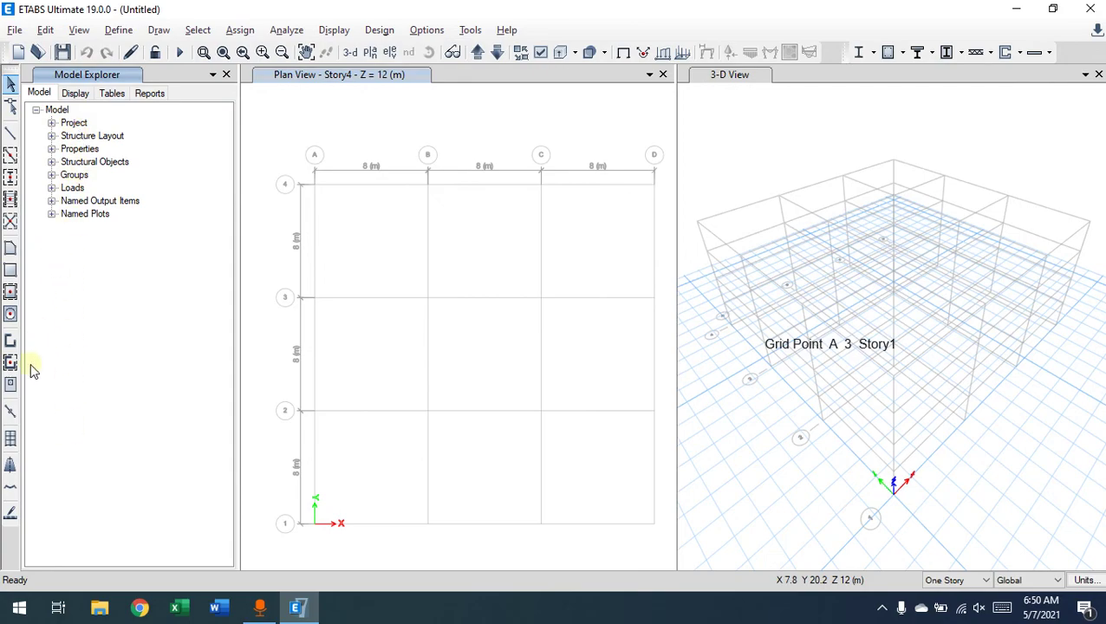
Examine the Project Information fields, including the company logo file selection, and leave without entering anything.
click(51, 123)
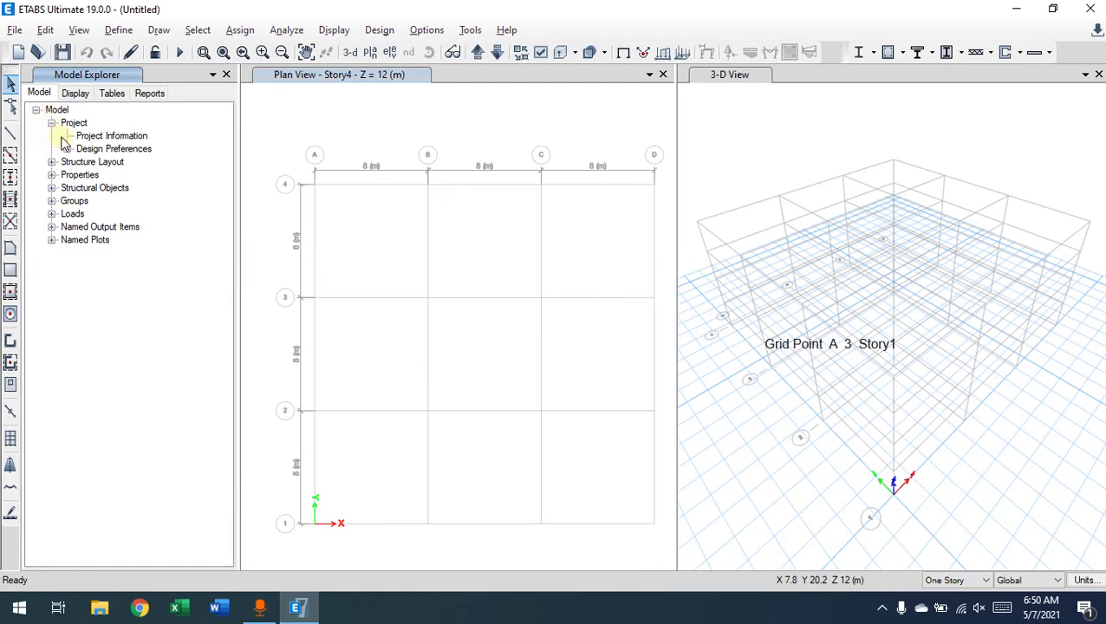
double_click(110, 135)
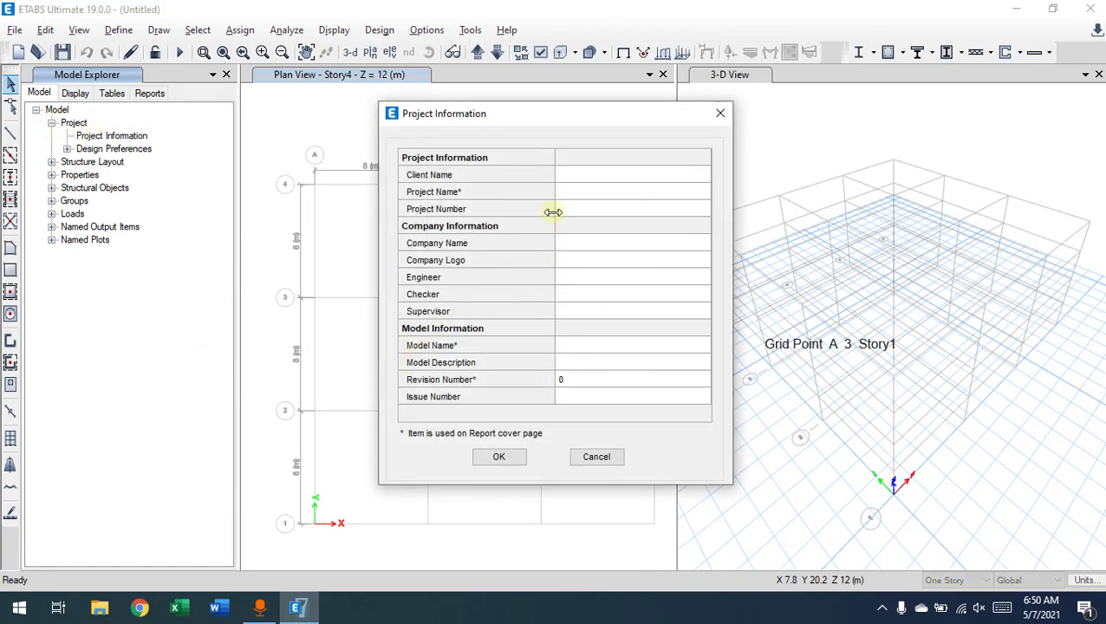
click(580, 178)
click(578, 192)
click(576, 208)
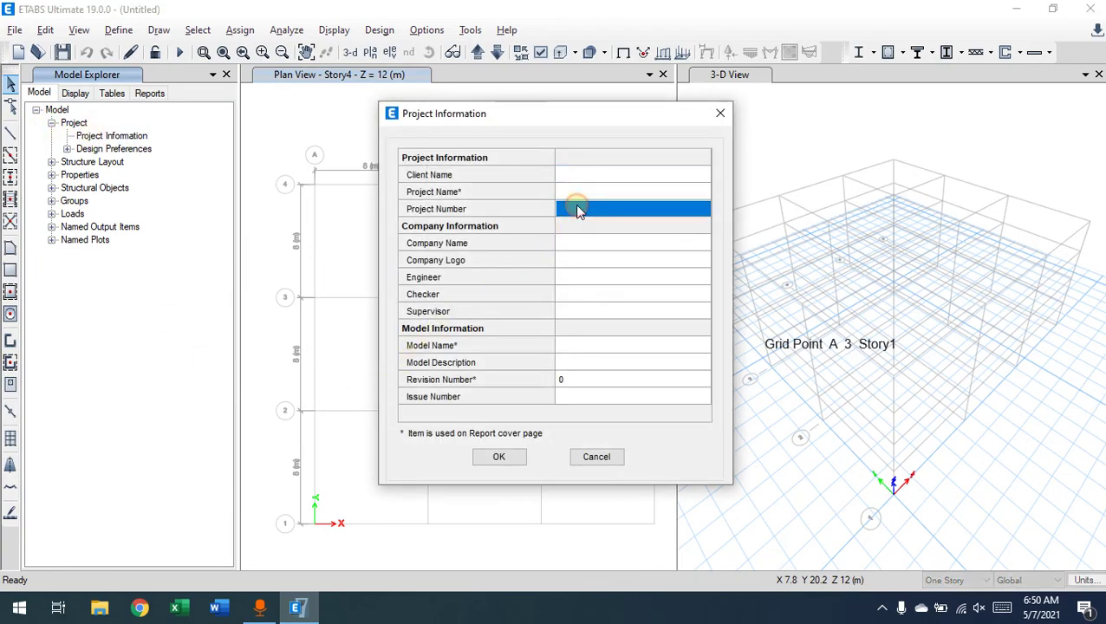
click(576, 243)
click(580, 260)
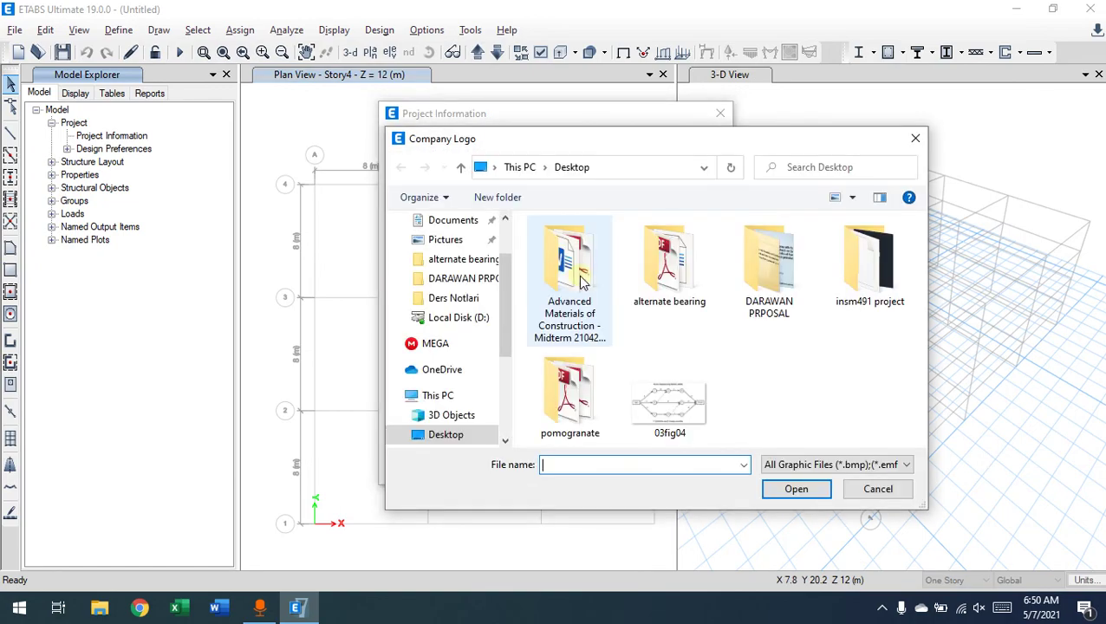
click(875, 489)
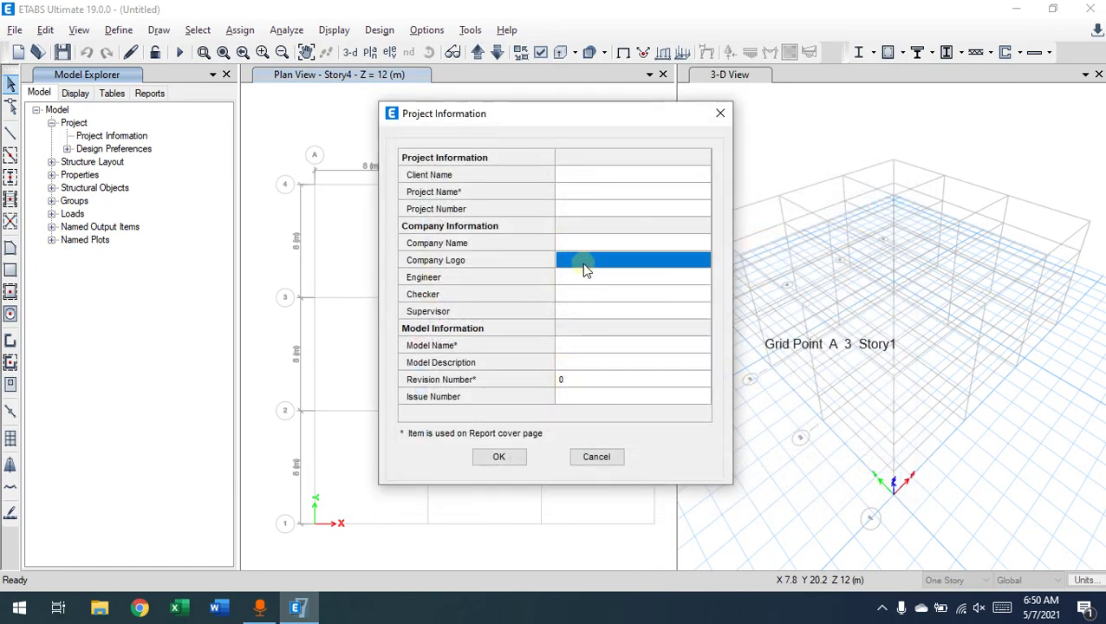
click(595, 461)
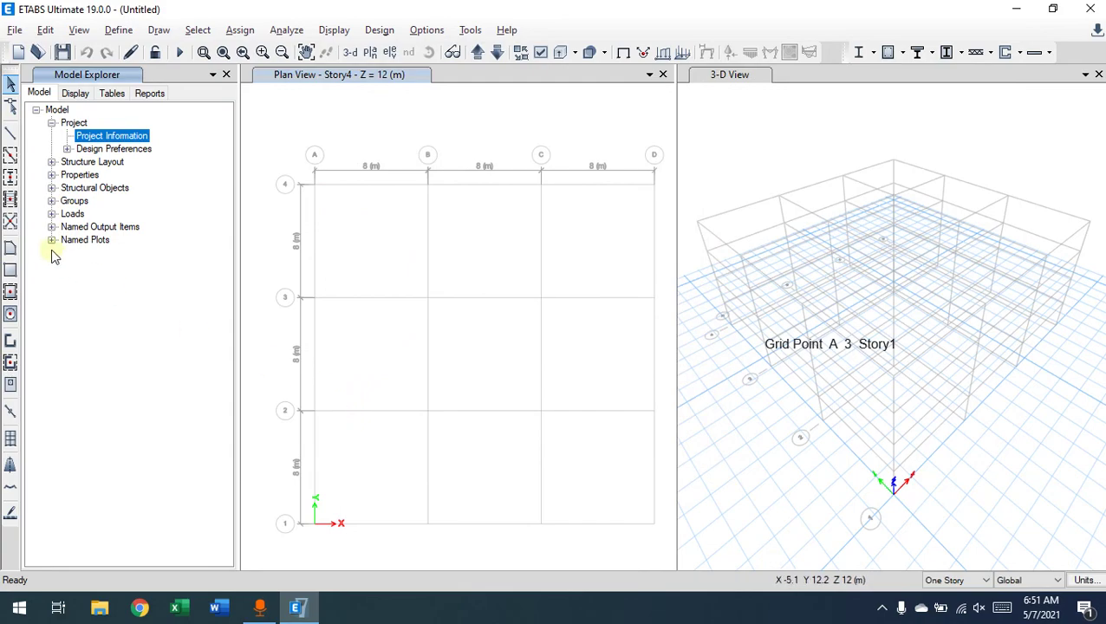
Review the Concrete Frame Design preferences for ACI 318-19 under the project's design preferences, then collapse the Project branch.
click(66, 149)
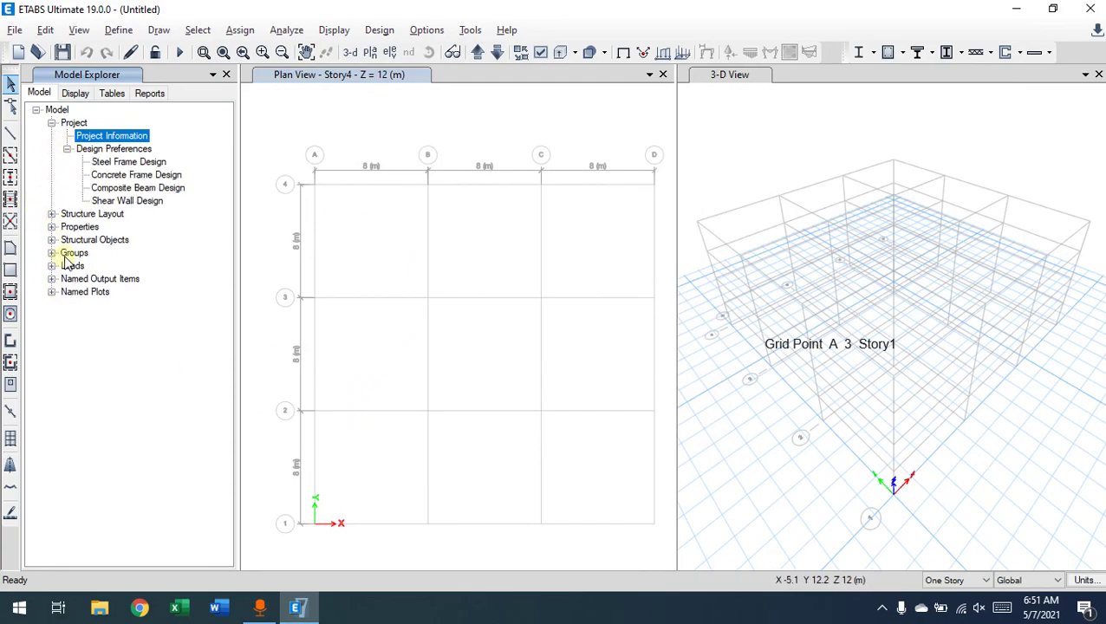
click(121, 189)
double_click(122, 176)
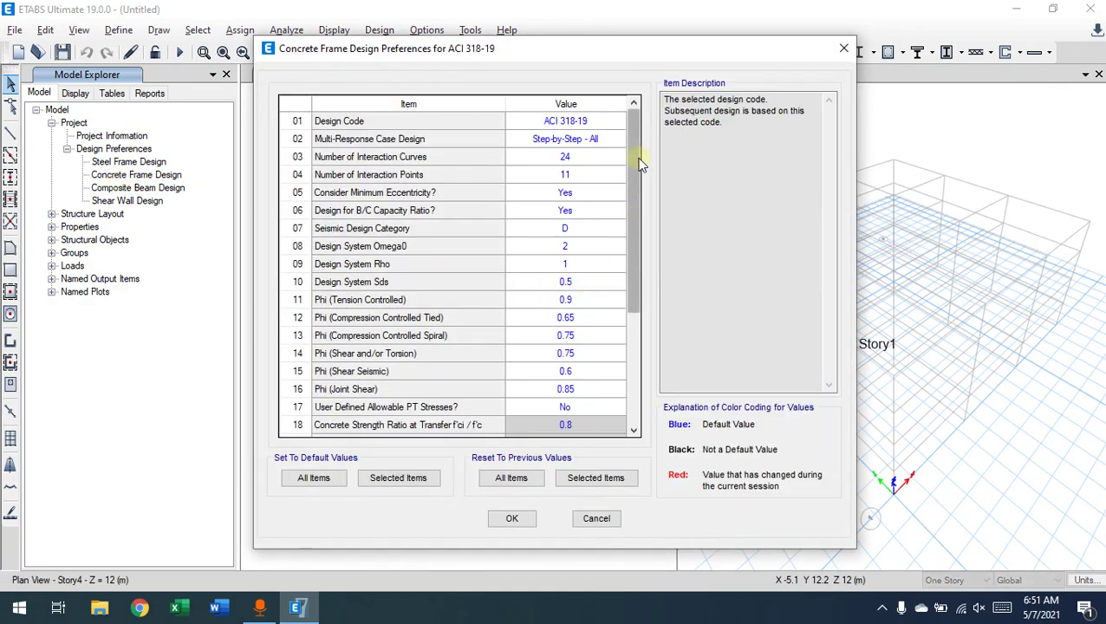
click(585, 122)
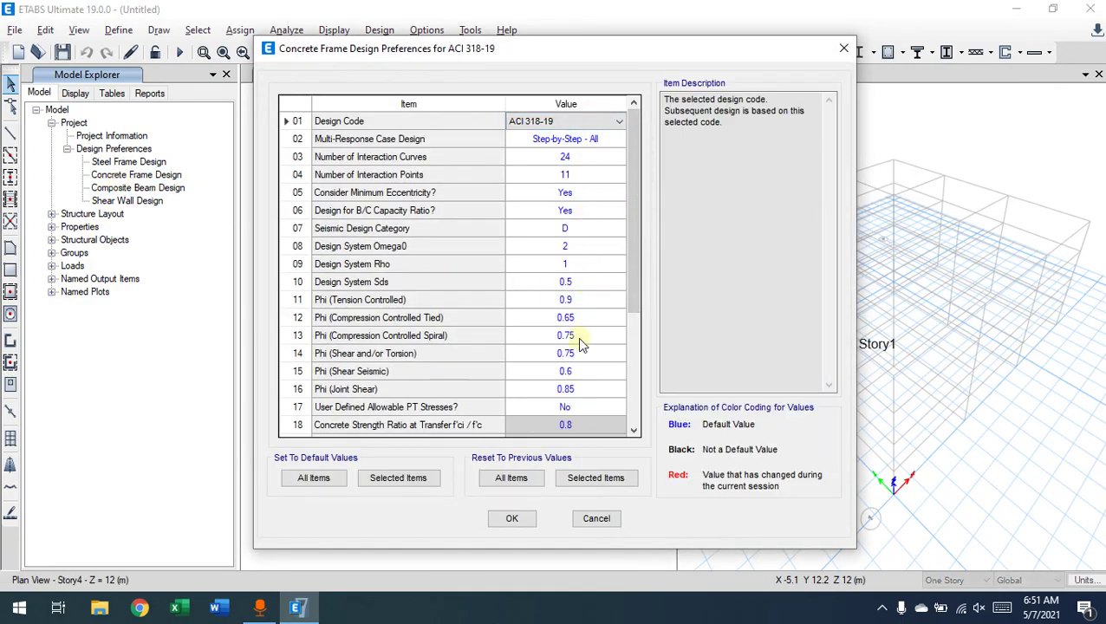
mouse_move(631, 131)
mouse_down()
mouse_move(631, 254)
mouse_move(643, 125)
mouse_up()
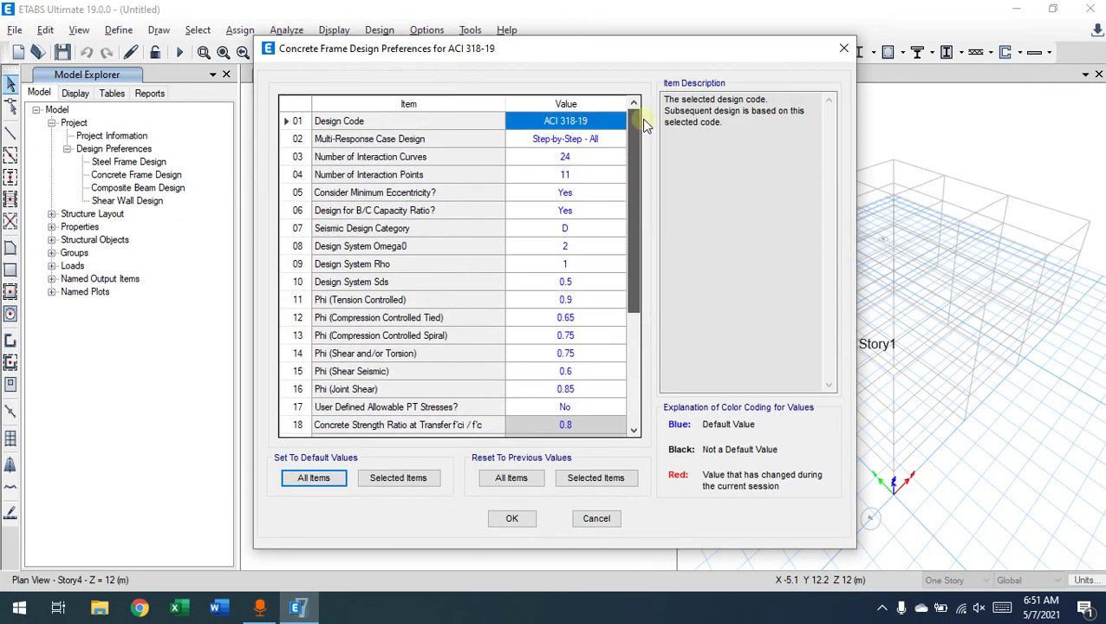
click(512, 518)
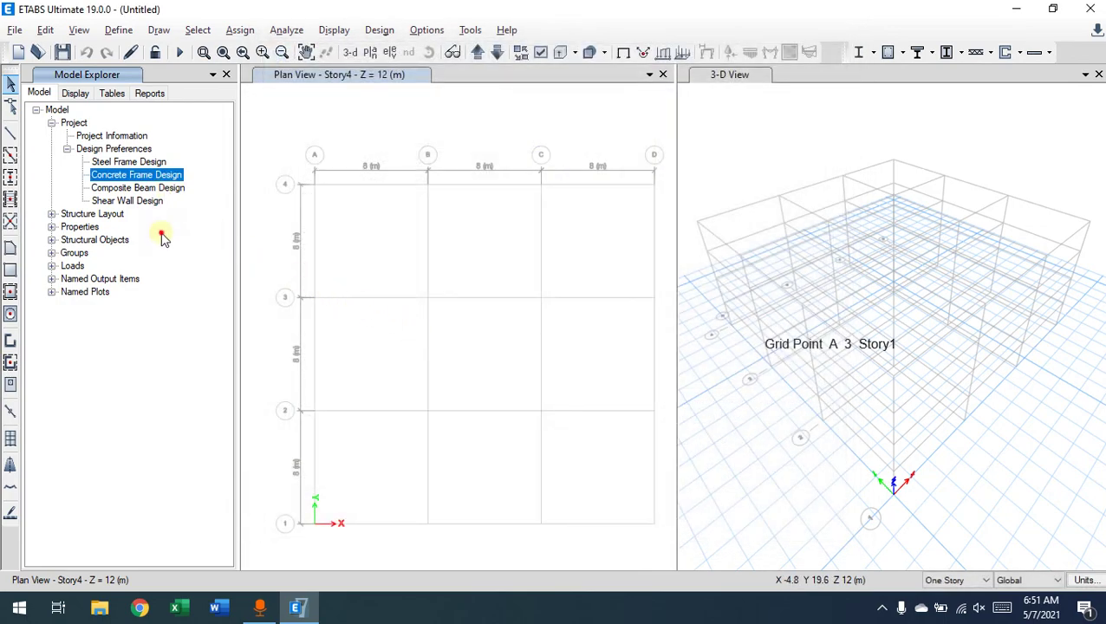
click(67, 148)
click(51, 123)
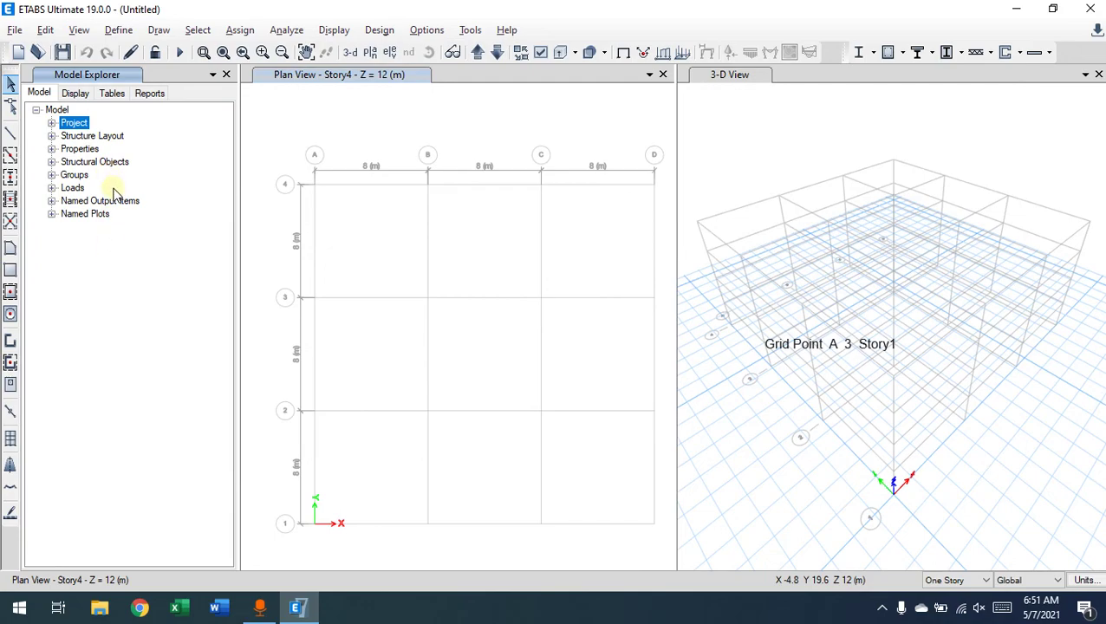
Make the 3-D view the active window, then return to the Story4 plan view.
click(562, 104)
click(754, 140)
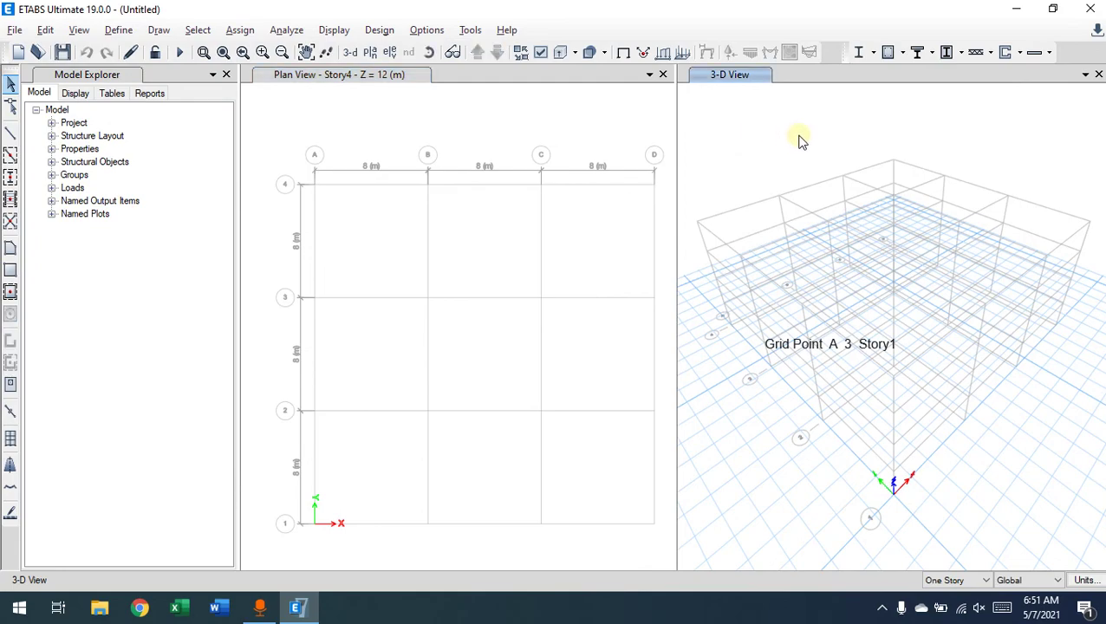
click(486, 109)
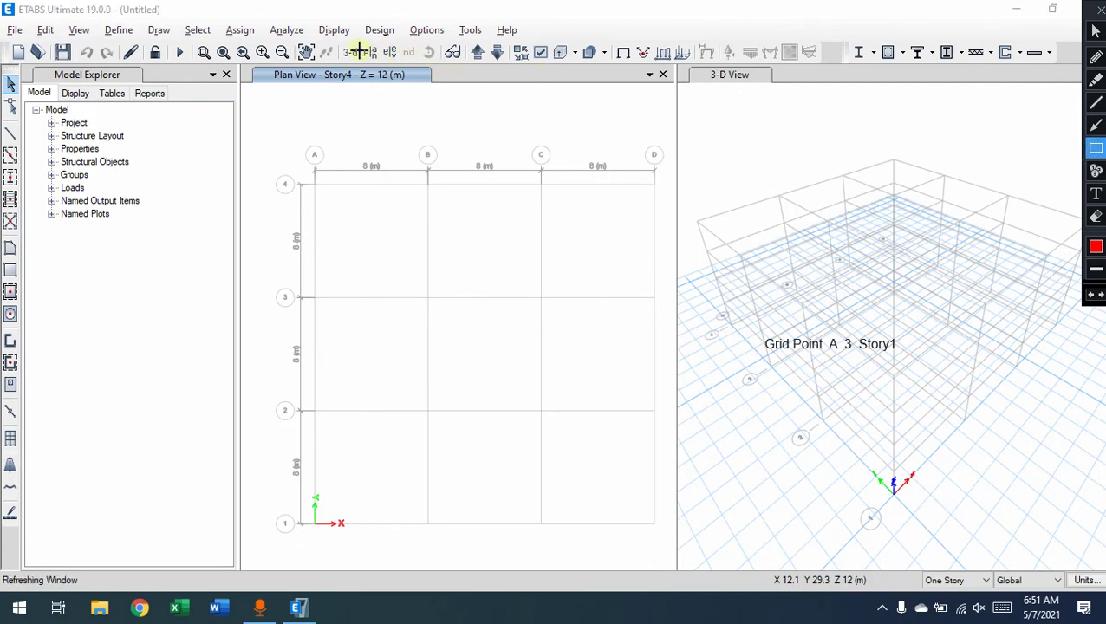
mouse_move(338, 42)
mouse_down()
mouse_move(395, 62)
mouse_move(511, 62)
mouse_up()
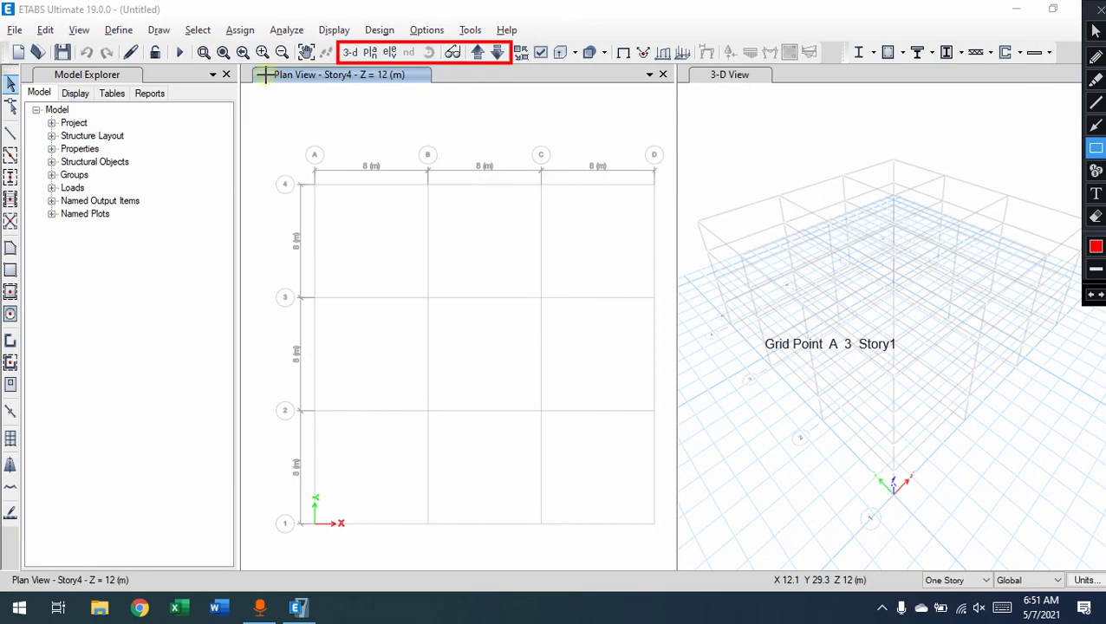
mouse_move(253, 66)
mouse_down()
mouse_move(314, 84)
mouse_move(430, 85)
mouse_up()
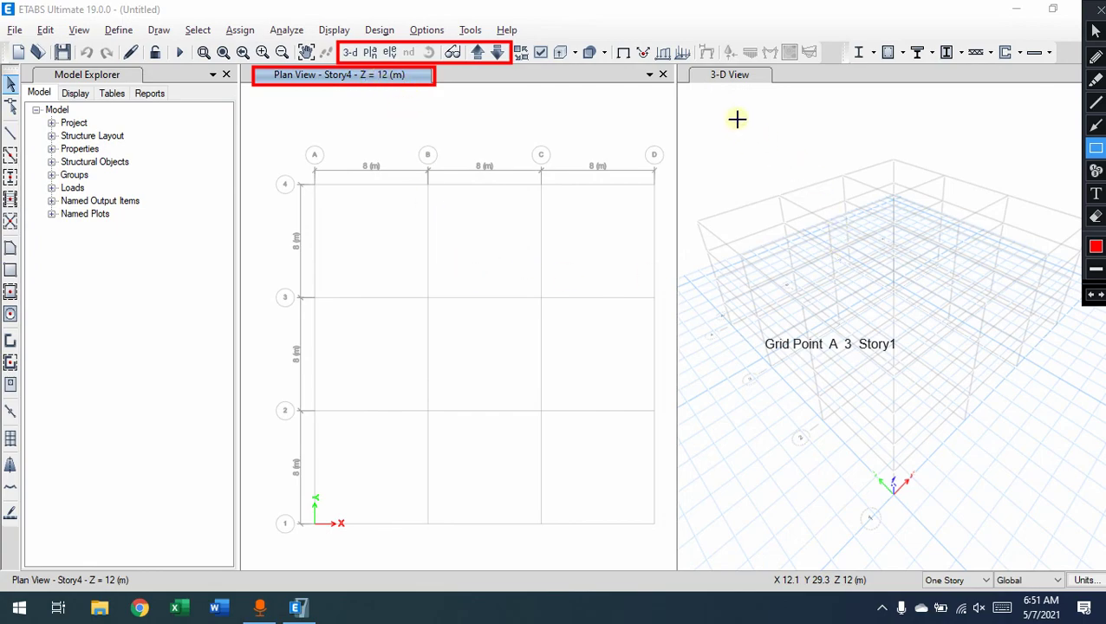
drag(708, 67, 755, 84)
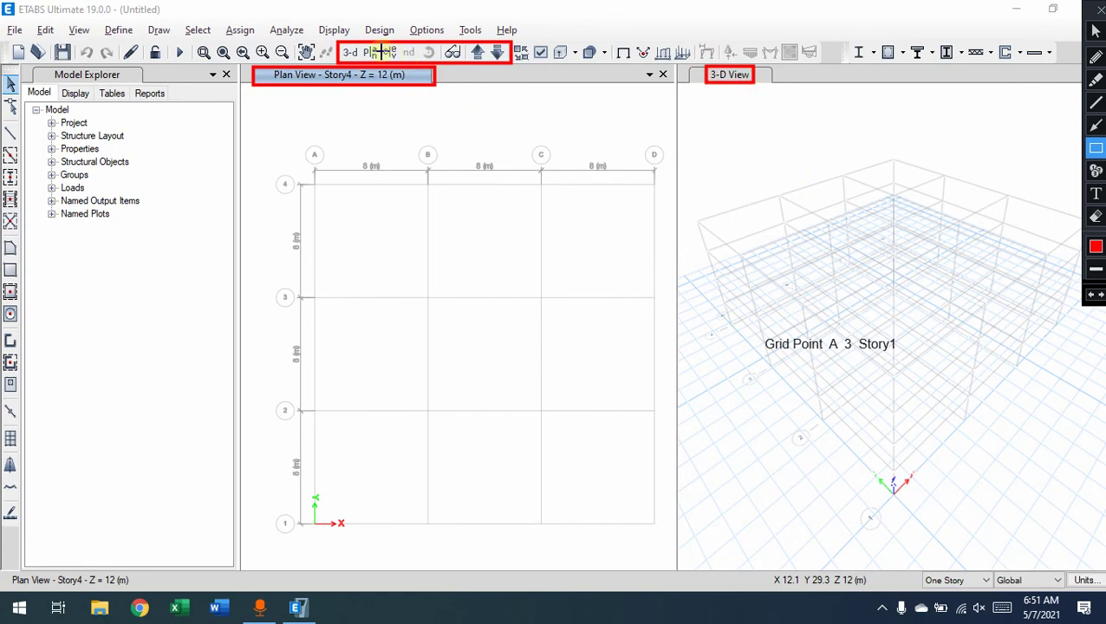
drag(363, 43, 338, 60)
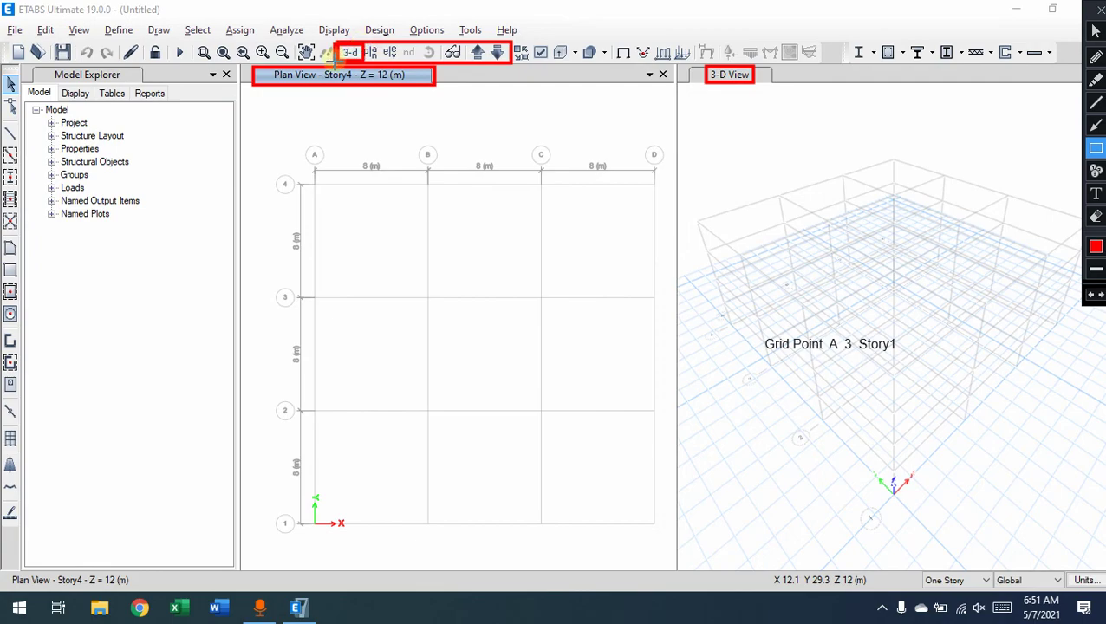
drag(382, 45, 359, 61)
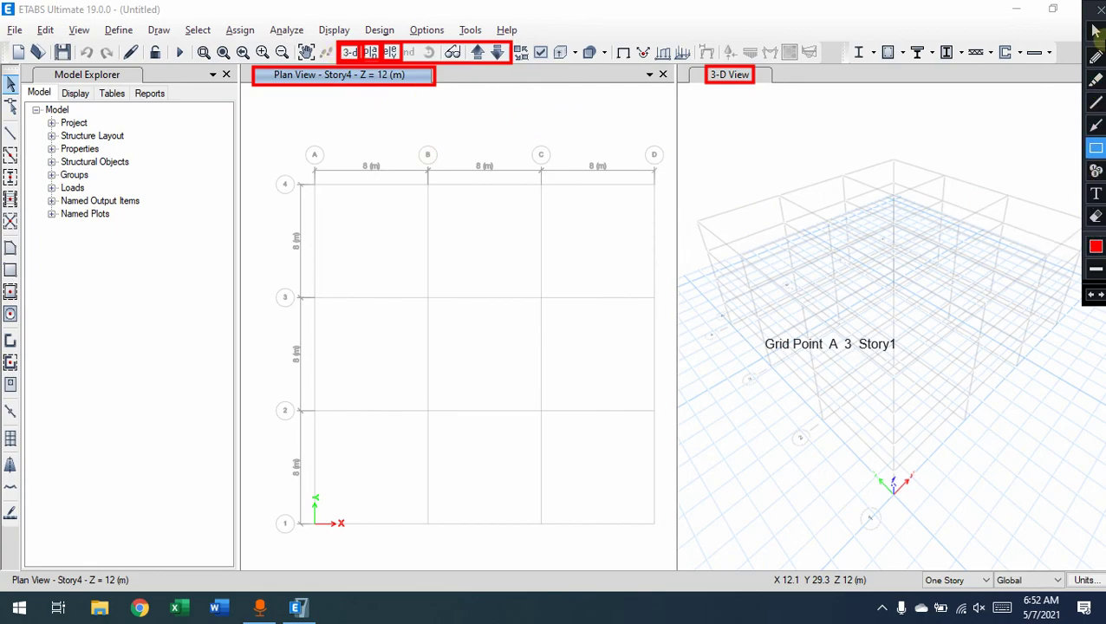
click(1100, 10)
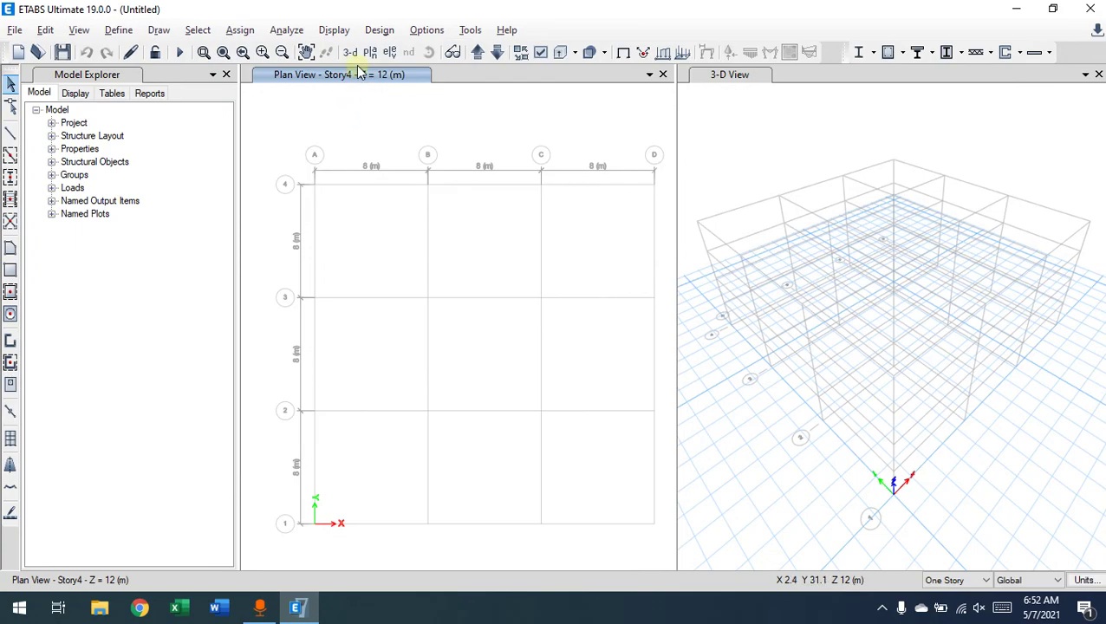
Make the 3-D view the active window and open its elevation selection, moving the dialog clear of the plan view.
click(751, 126)
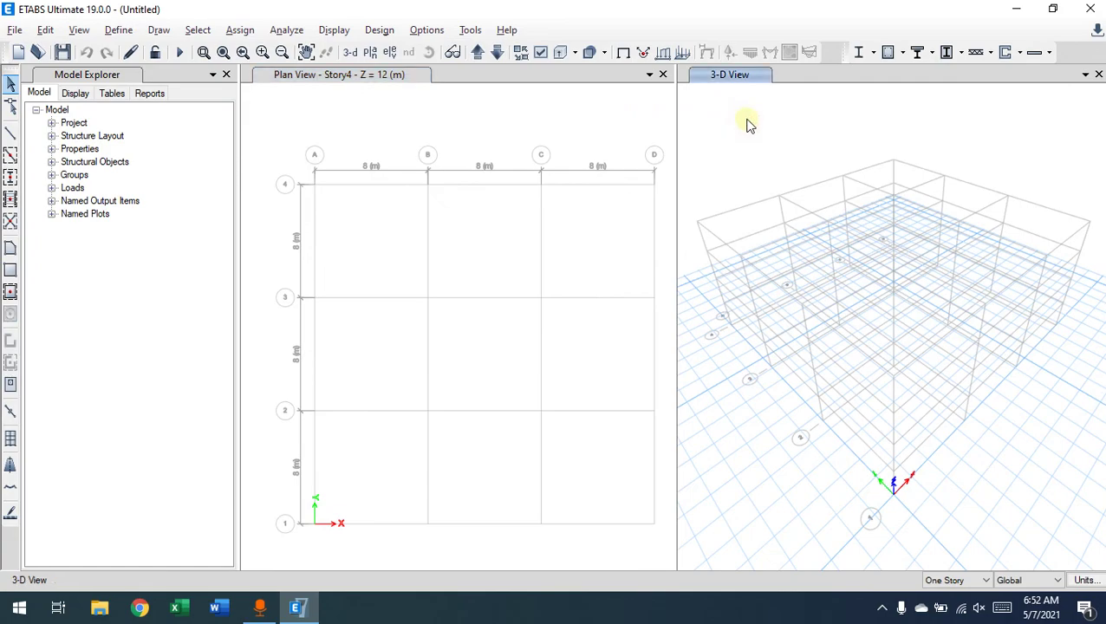
click(625, 121)
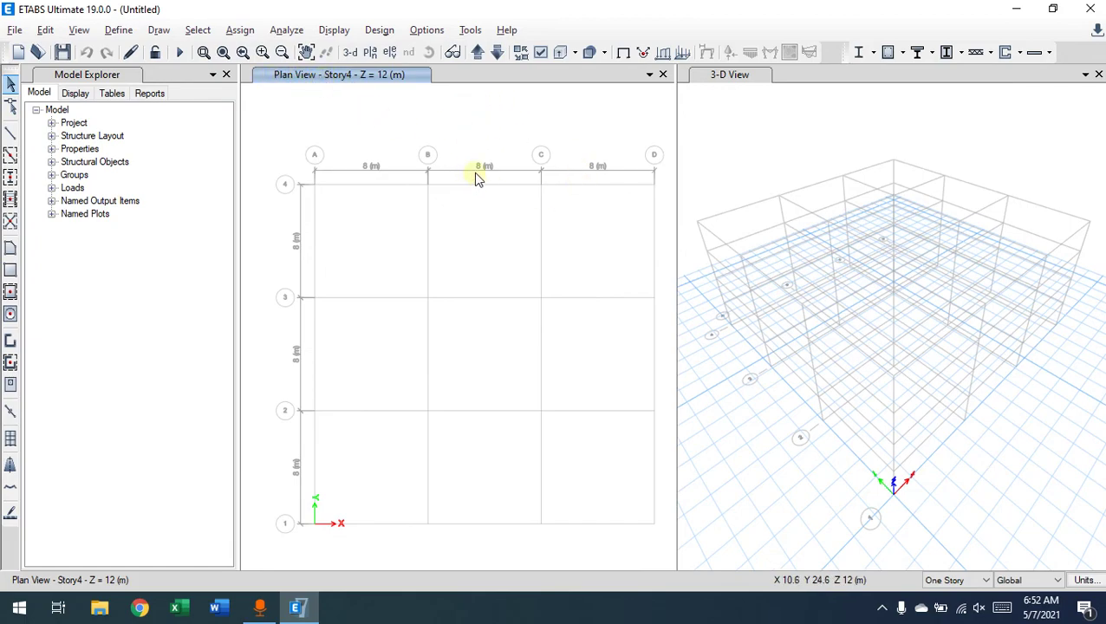
click(750, 75)
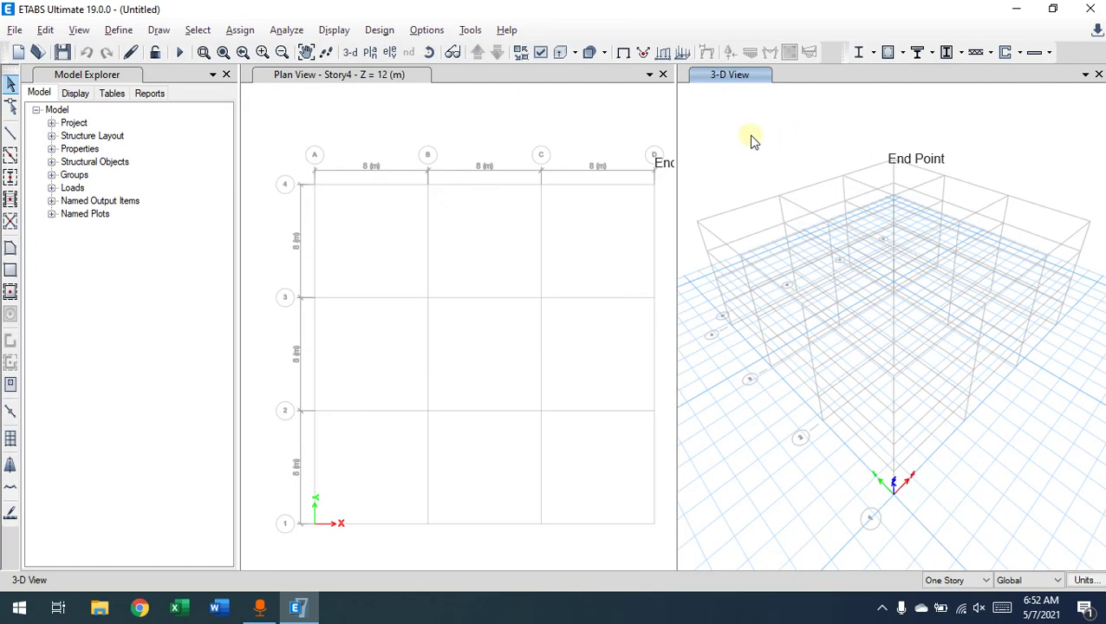
click(390, 54)
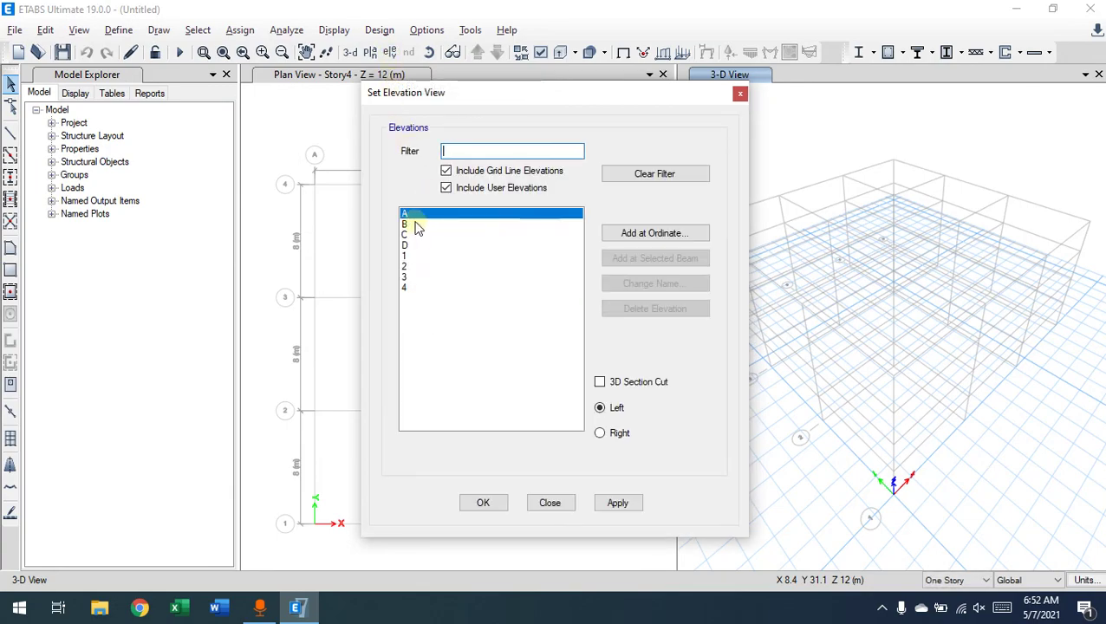
click(408, 225)
click(409, 235)
click(410, 246)
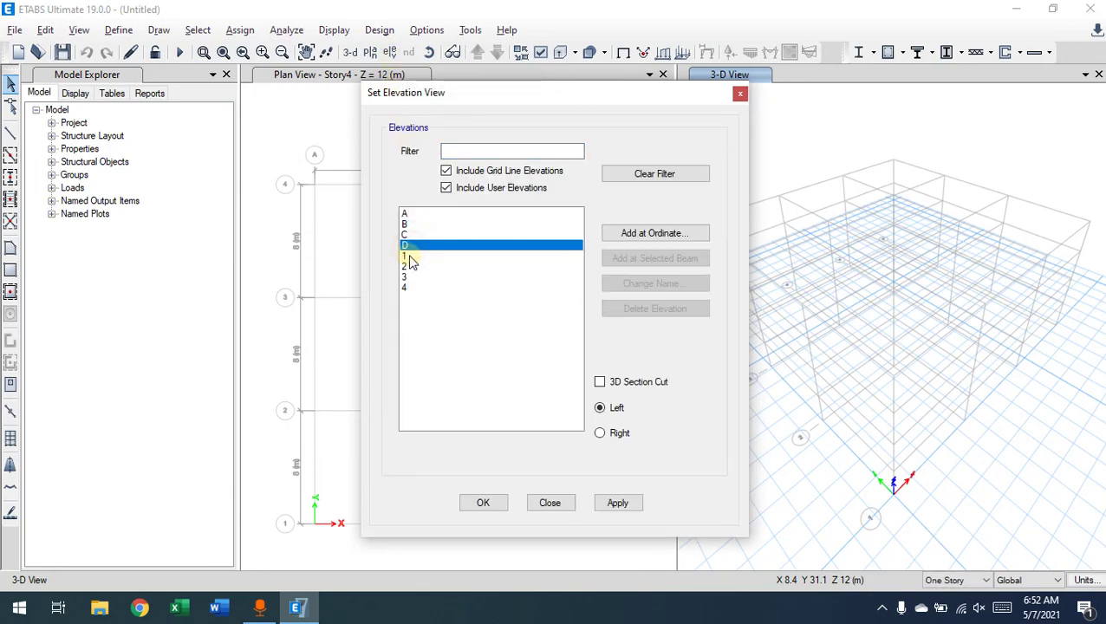
drag(403, 102, 743, 99)
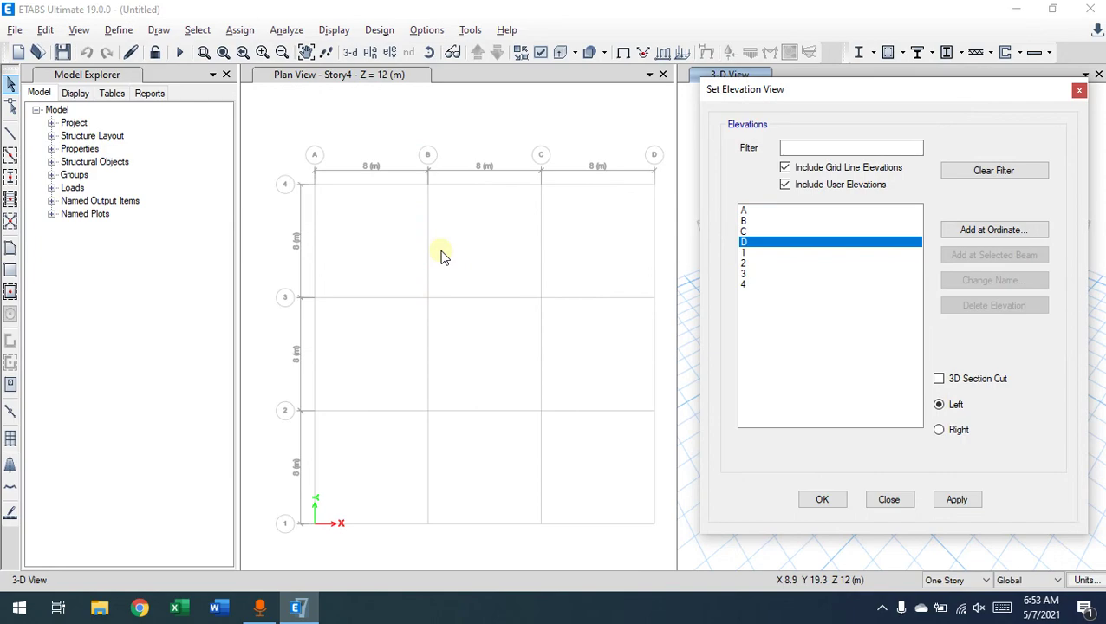
key(ctrl+shift+p)
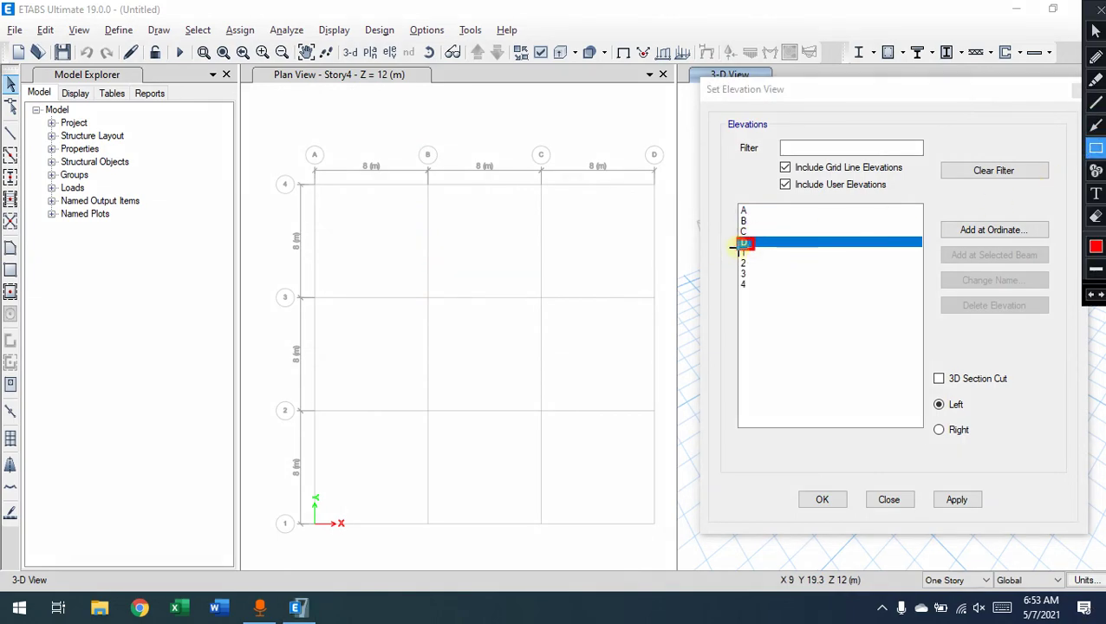
mouse_move(667, 142)
mouse_down()
mouse_move(643, 168)
mouse_move(674, 314)
mouse_move(655, 523)
mouse_up()
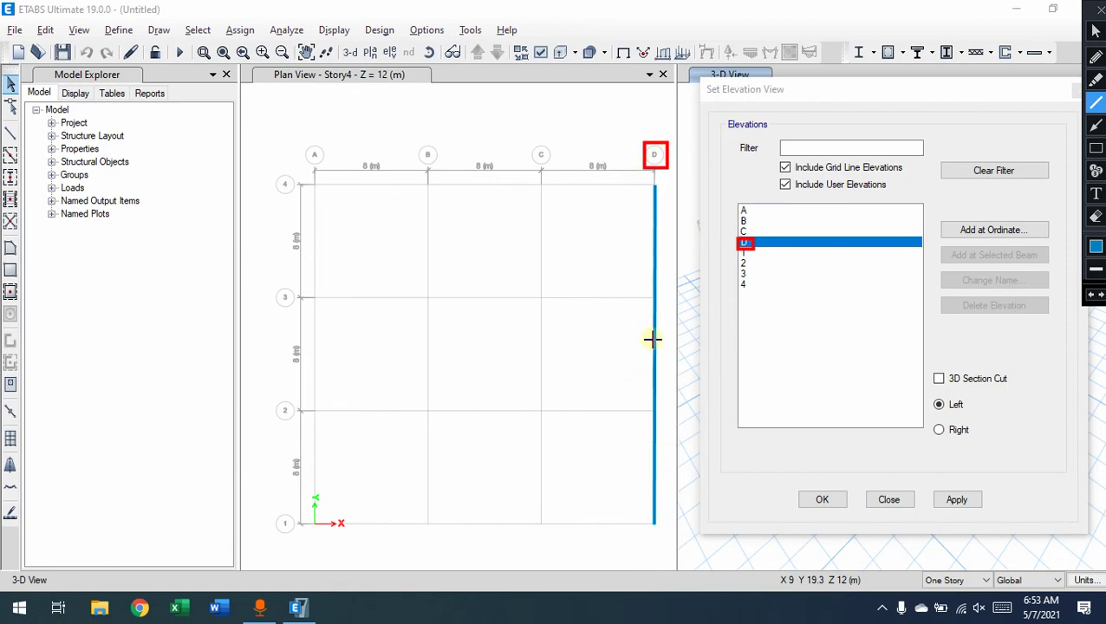
click(659, 264)
drag(754, 286, 760, 284)
drag(307, 186, 651, 186)
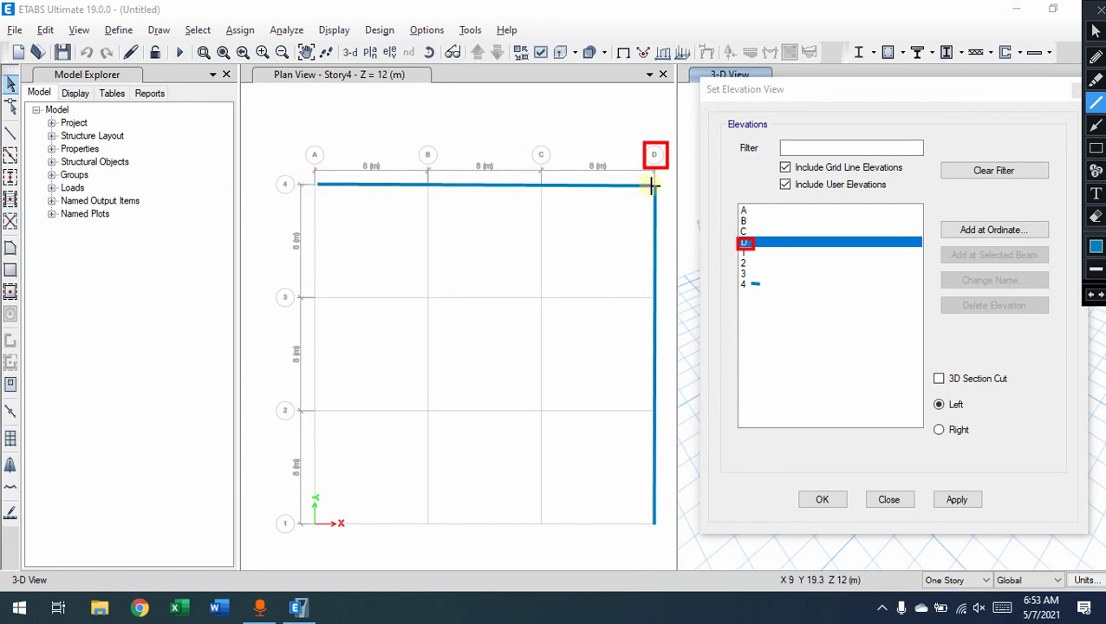
click(1095, 58)
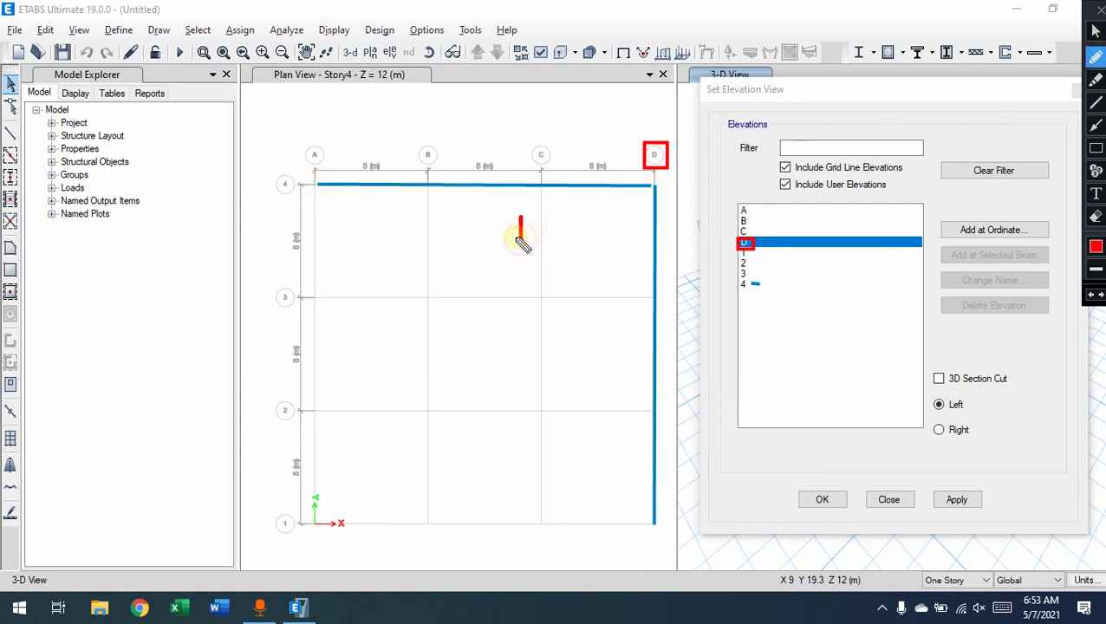
drag(515, 227, 543, 185)
drag(518, 111, 518, 137)
mouse_move(600, 345)
mouse_down()
mouse_move(630, 349)
mouse_move(619, 335)
mouse_move(631, 382)
mouse_up()
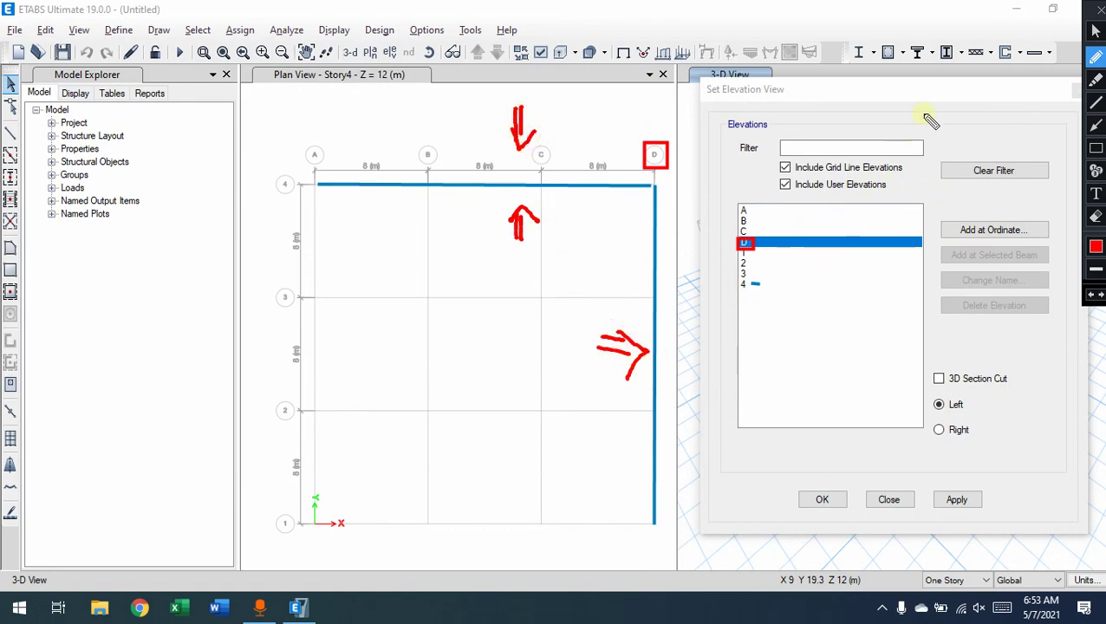
key(ctrl+shift+c)
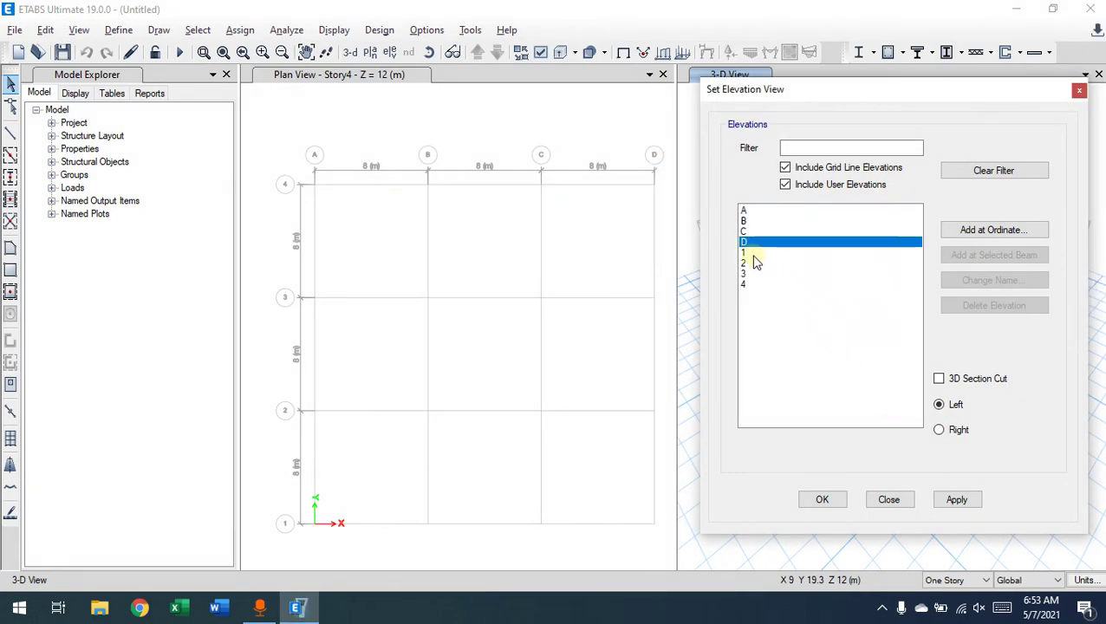
Replace the 3-D view with the elevation along grid line 2.
click(747, 253)
click(745, 263)
click(823, 499)
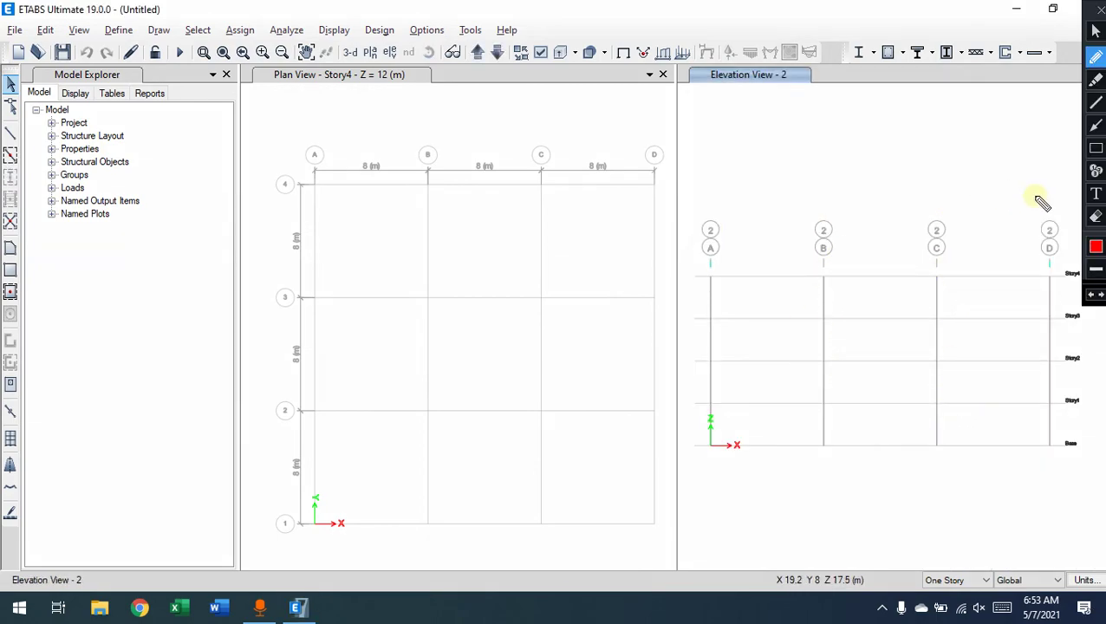
mouse_move(1066, 217)
mouse_down()
mouse_move(1009, 229)
mouse_move(1064, 232)
mouse_up()
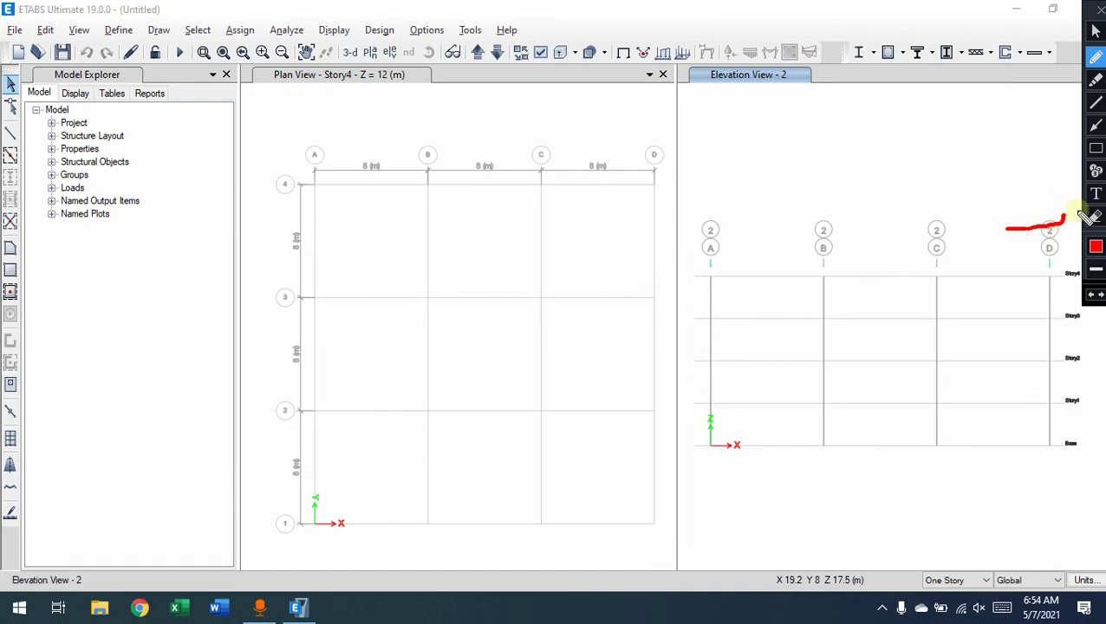
click(1096, 216)
click(1096, 149)
mouse_move(1065, 212)
mouse_down()
mouse_move(1017, 234)
mouse_move(687, 239)
mouse_up()
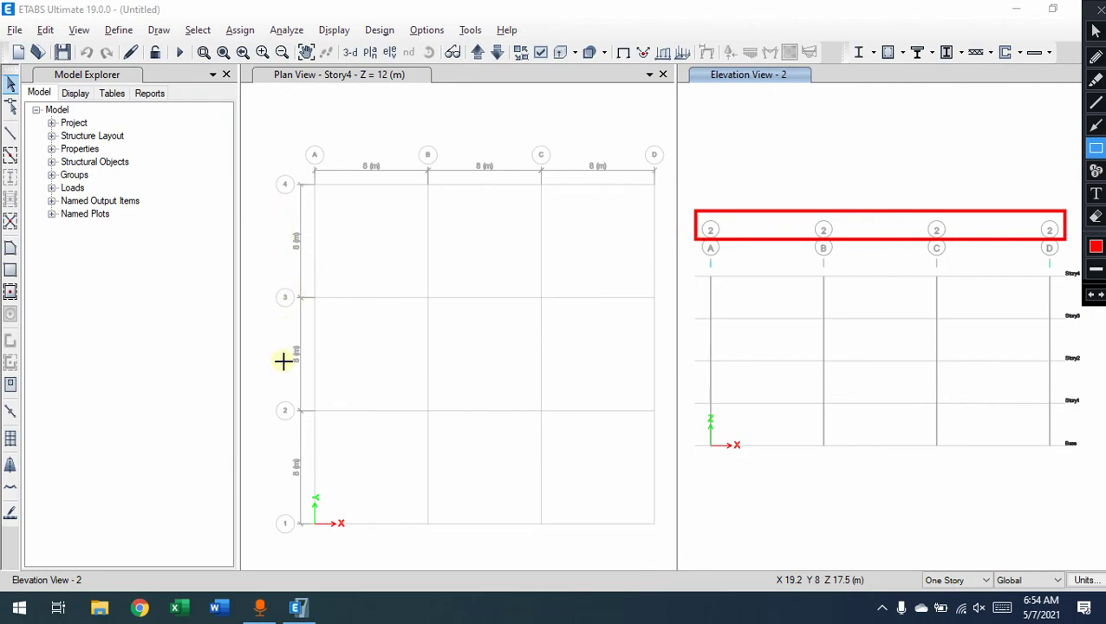
drag(271, 397, 665, 422)
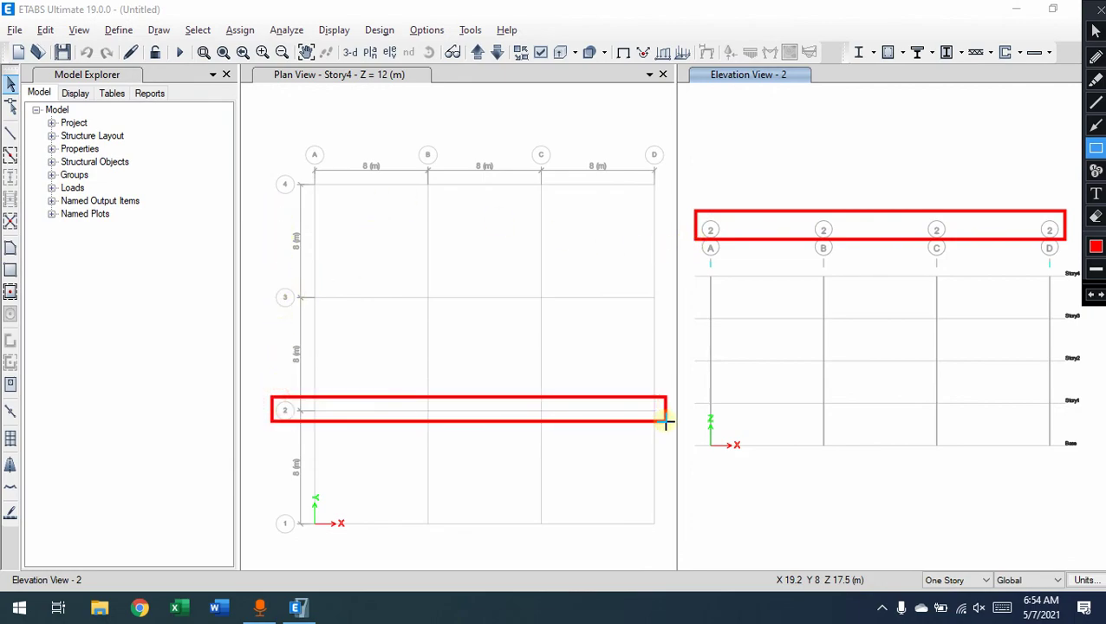
click(1095, 57)
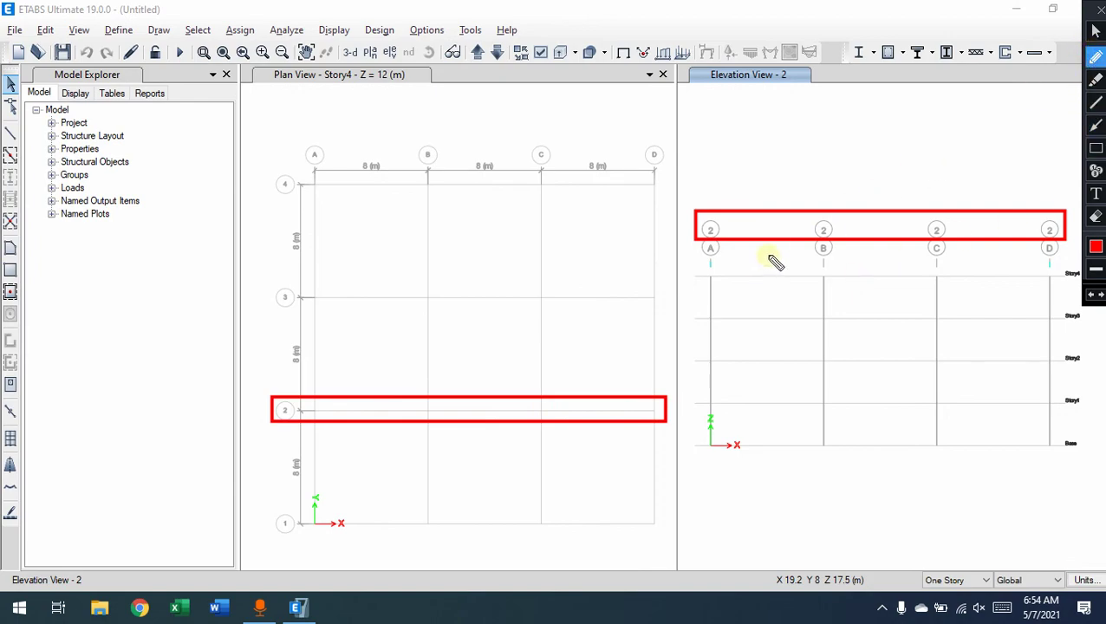
drag(314, 409, 319, 413)
mouse_move(709, 275)
mouse_down()
mouse_move(698, 388)
mouse_move(713, 449)
mouse_move(732, 367)
mouse_move(724, 278)
mouse_up()
click(824, 258)
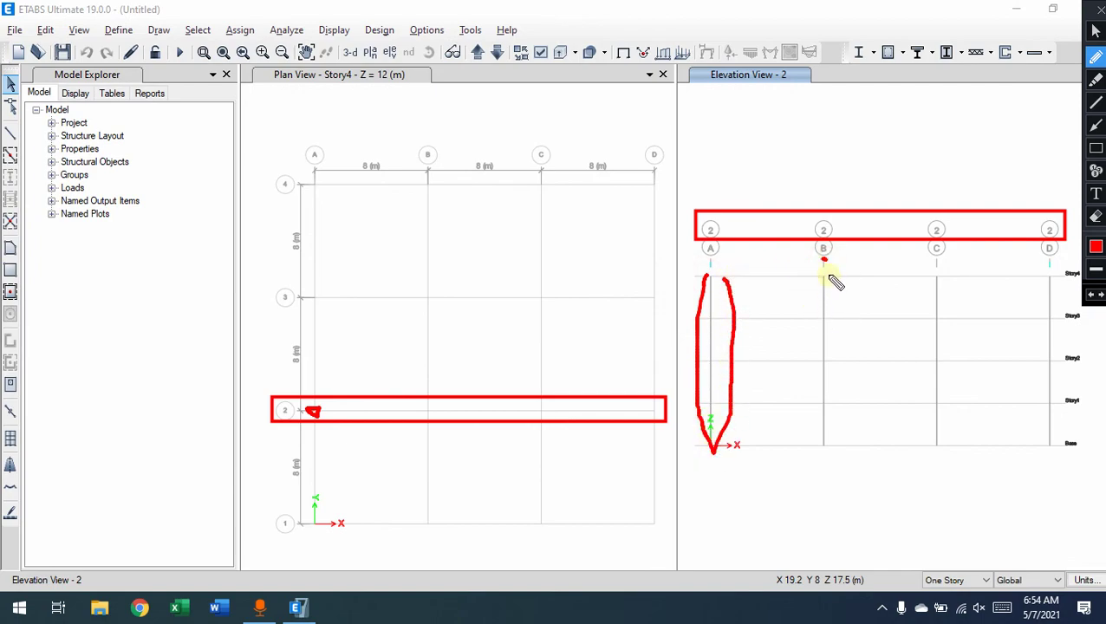
click(937, 271)
mouse_move(427, 139)
mouse_down()
mouse_move(427, 173)
mouse_move(442, 156)
mouse_up()
drag(531, 141, 546, 167)
drag(649, 140, 655, 175)
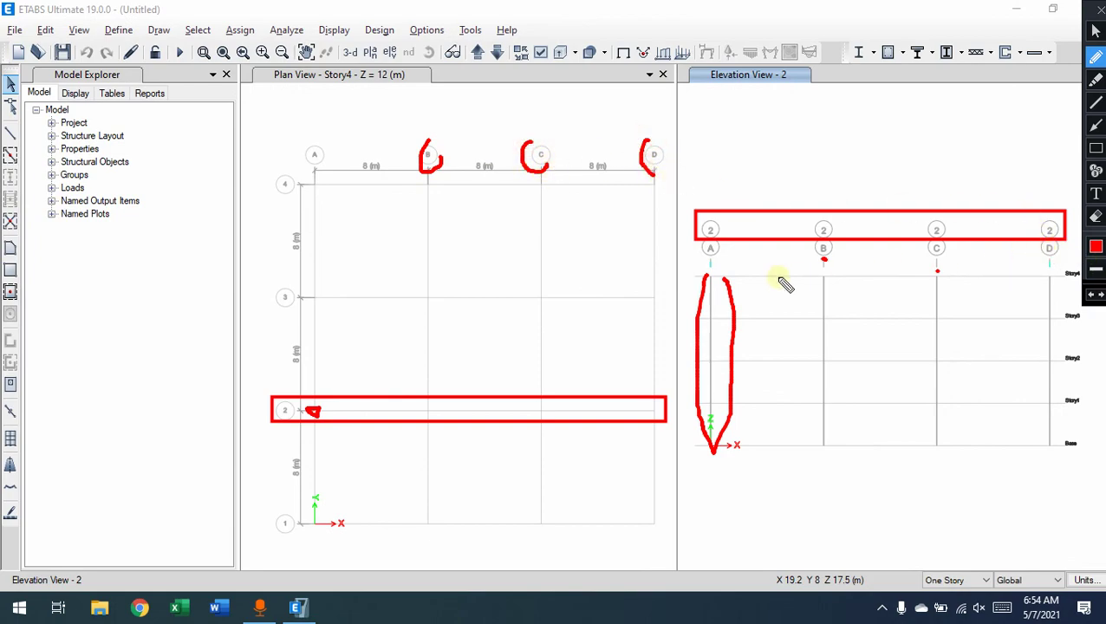
key(Escape)
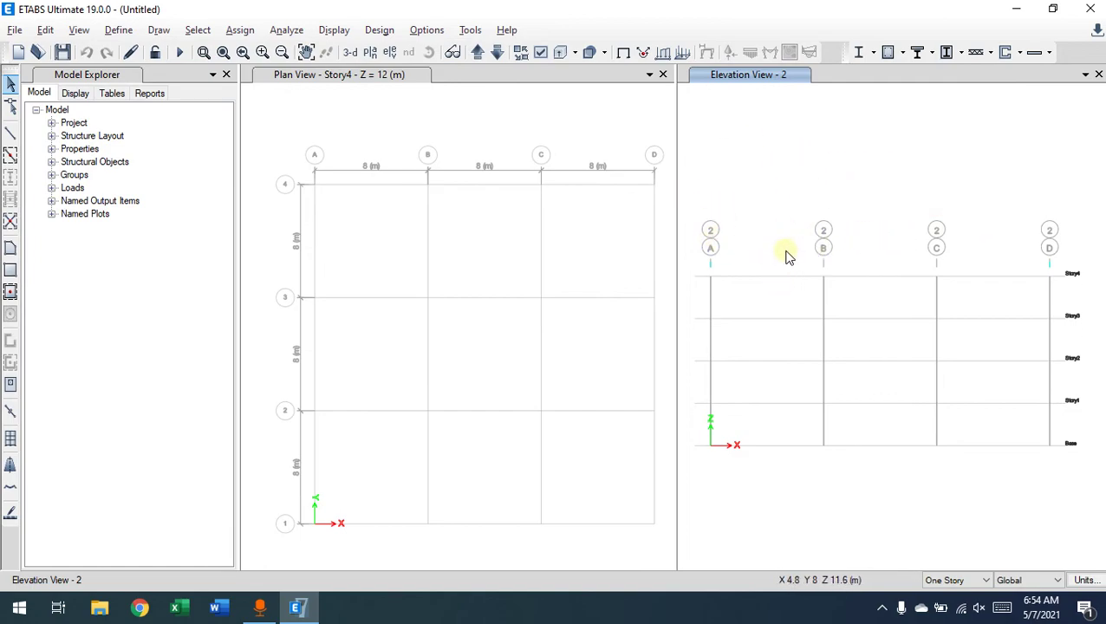
click(389, 52)
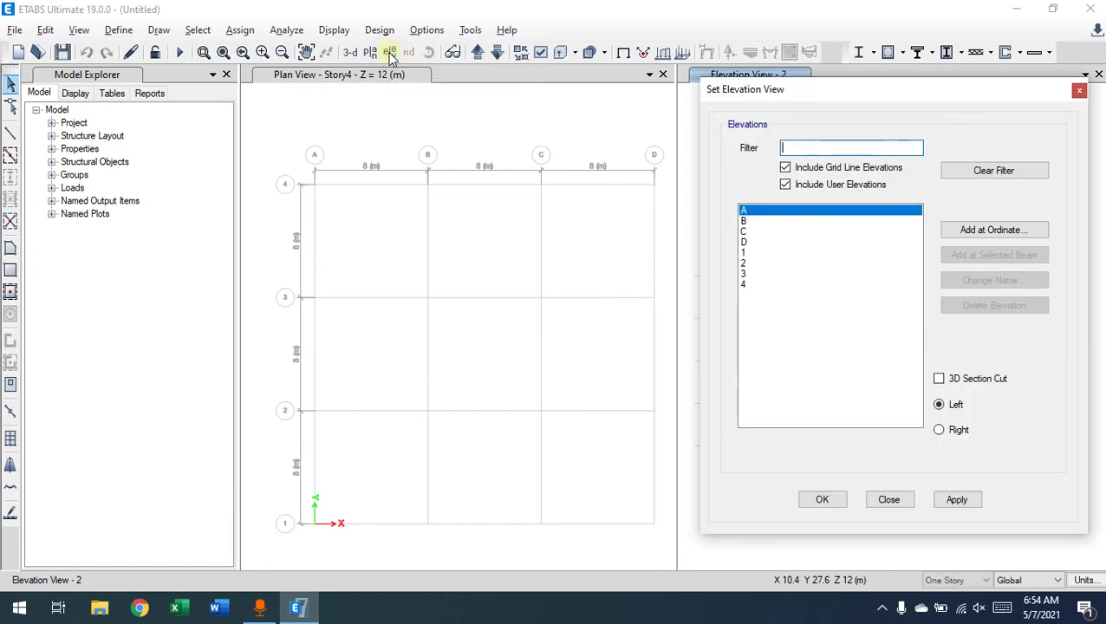
click(889, 501)
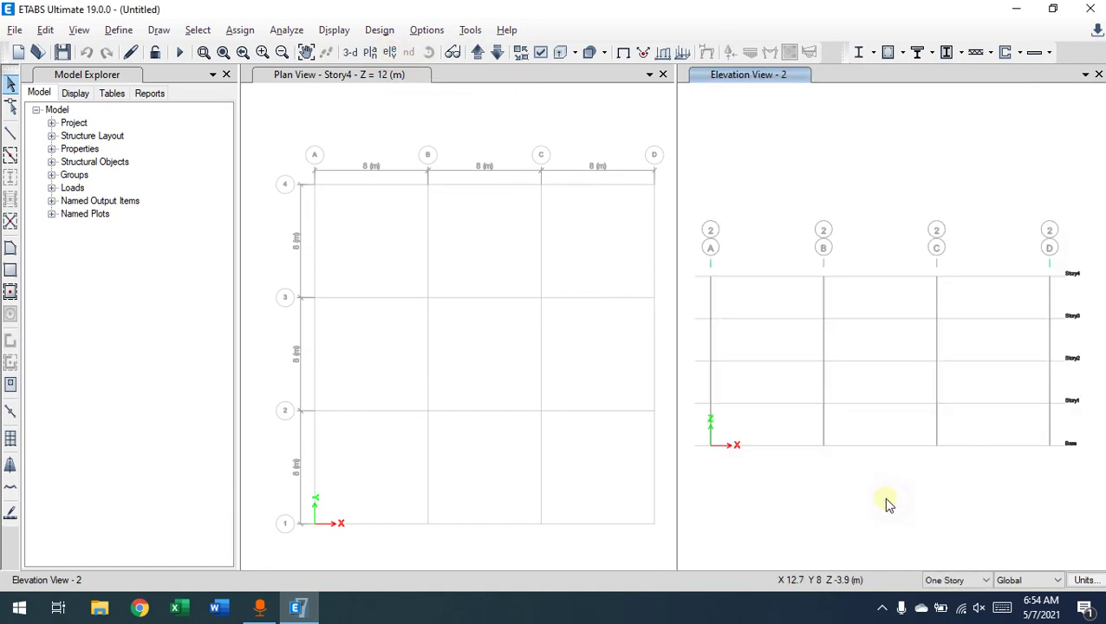
mouse_move(505, 38)
mouse_down()
mouse_move(468, 39)
mouse_move(467, 54)
mouse_move(505, 42)
mouse_up()
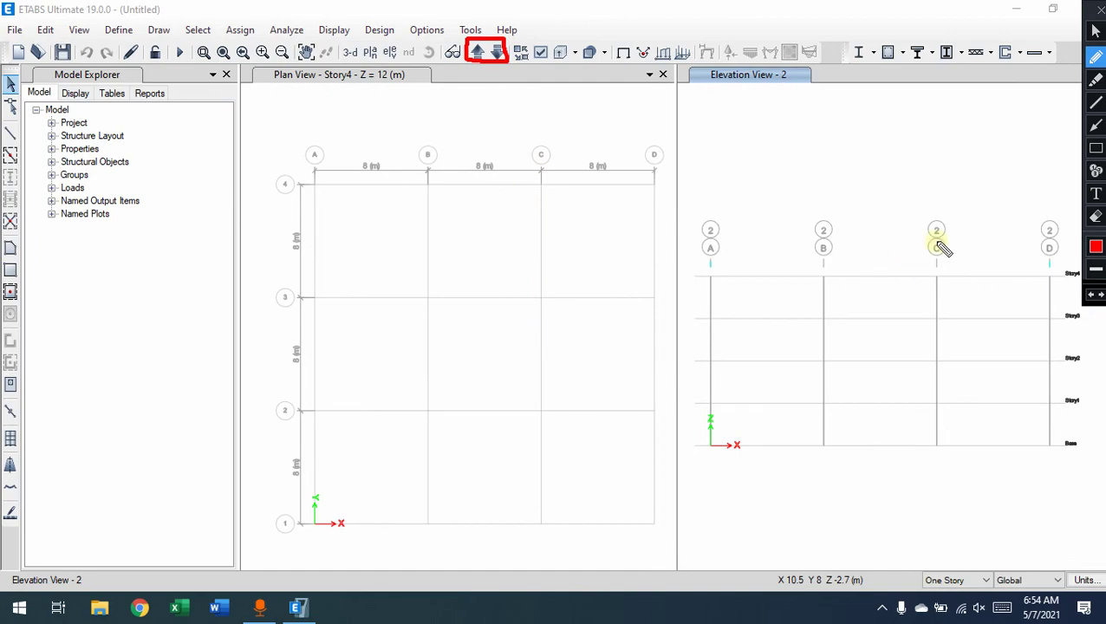
click(1095, 30)
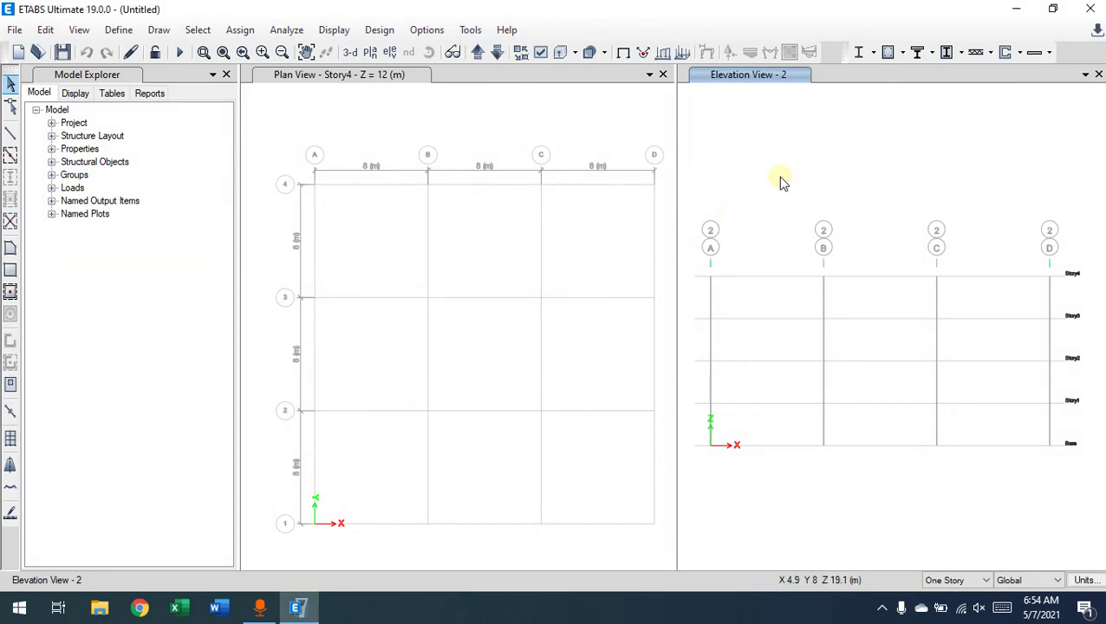
Move up through the list of grid-line elevations in the elevation window, ending at elevation 3.
click(478, 53)
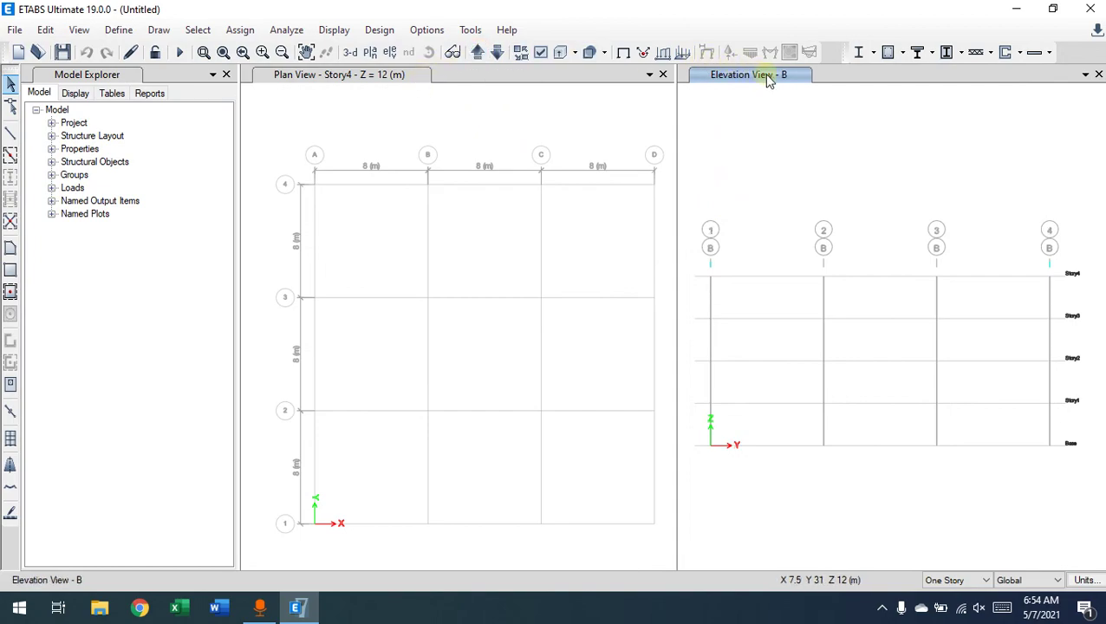
click(477, 53)
click(477, 53)
click(477, 53)
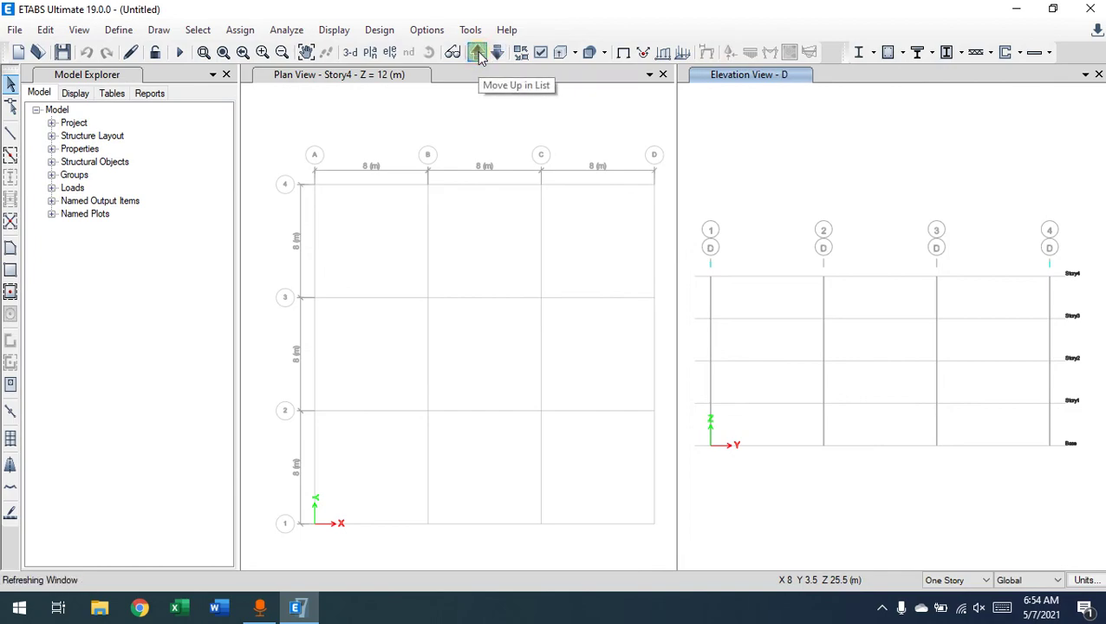
click(478, 53)
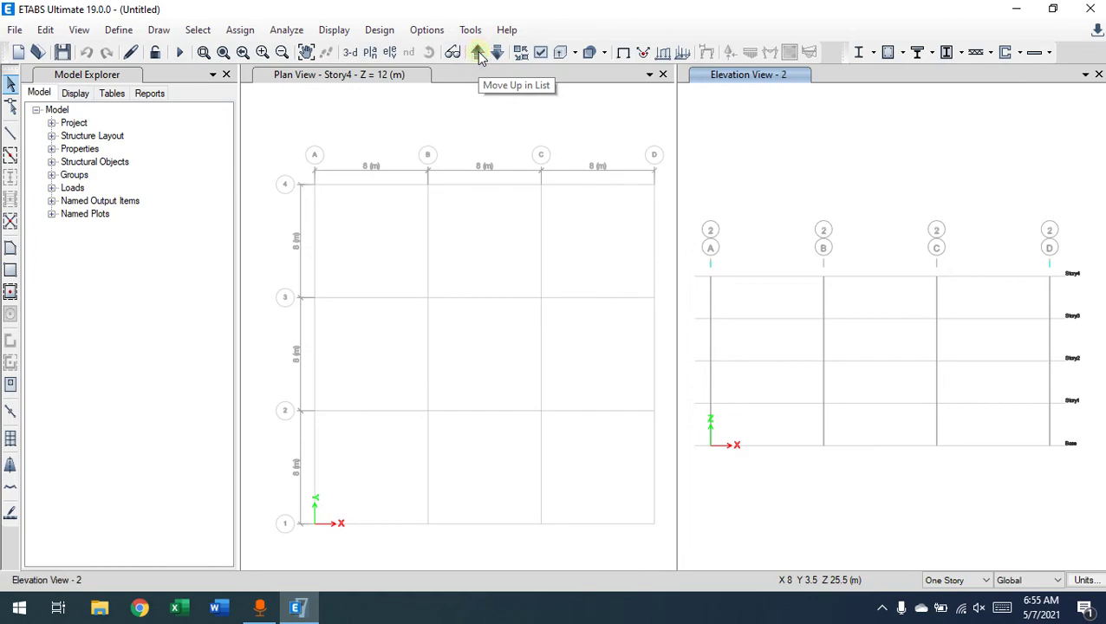
click(477, 53)
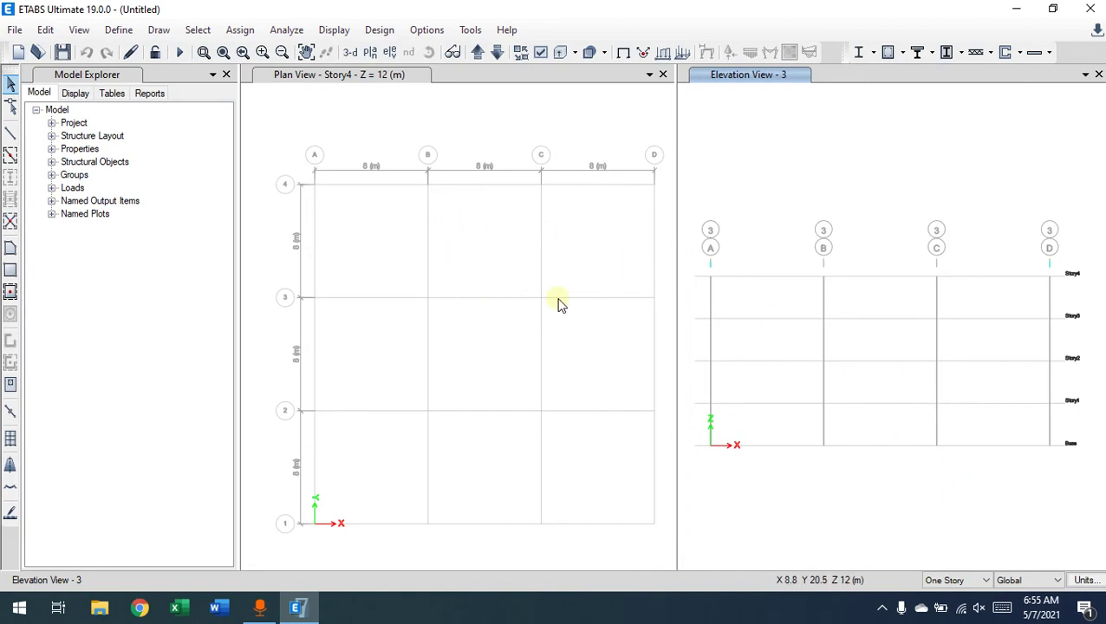
Make the plan view the active window and switch it to the Story2 level.
click(389, 125)
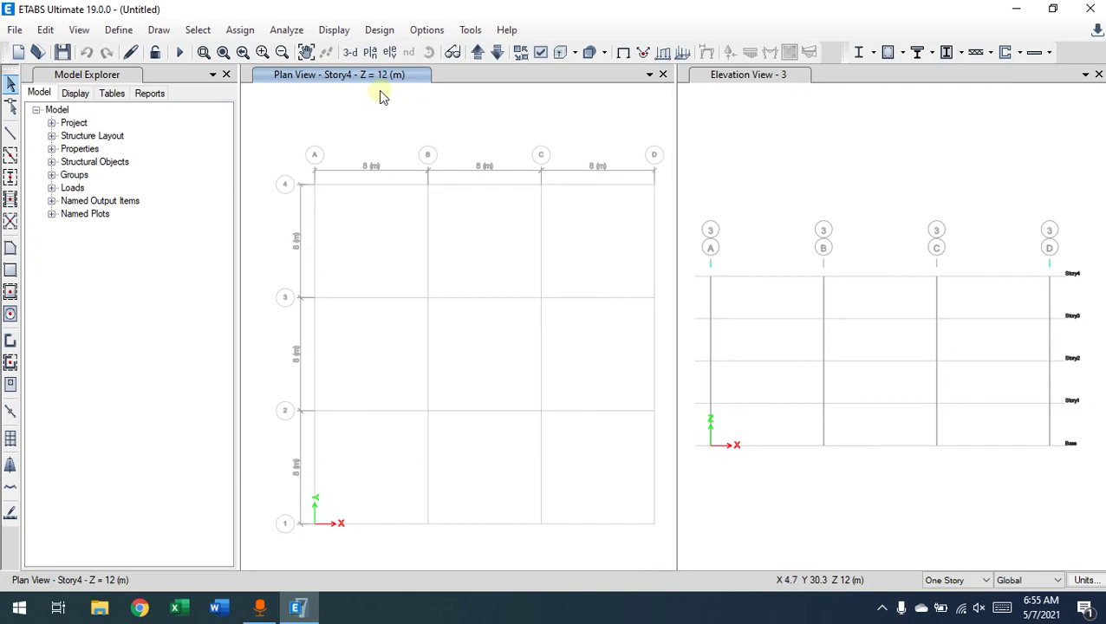
click(370, 52)
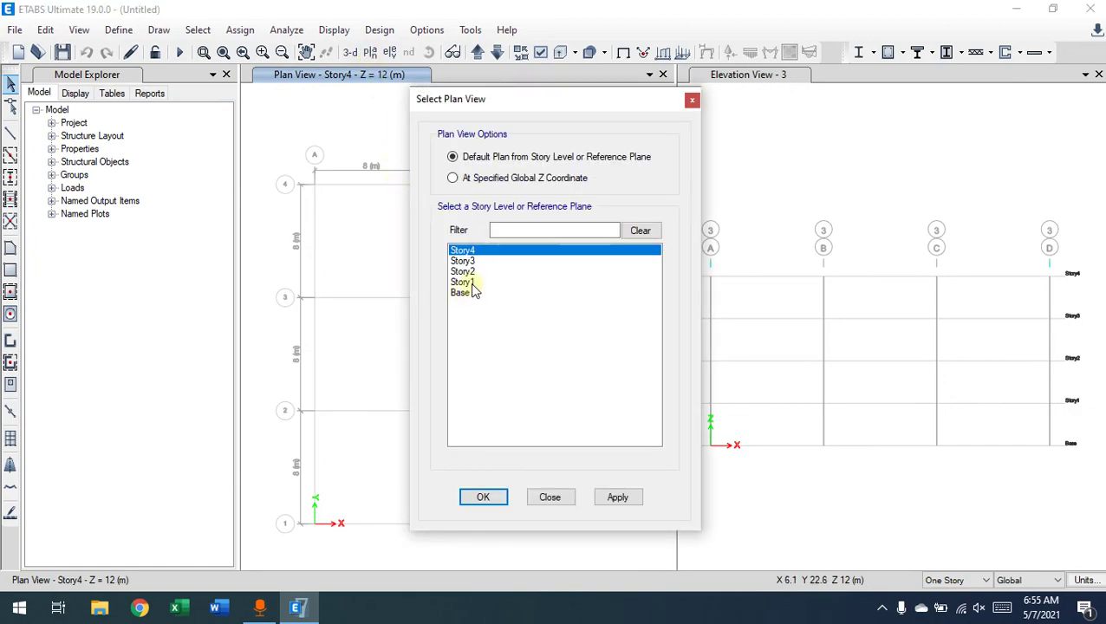
click(468, 271)
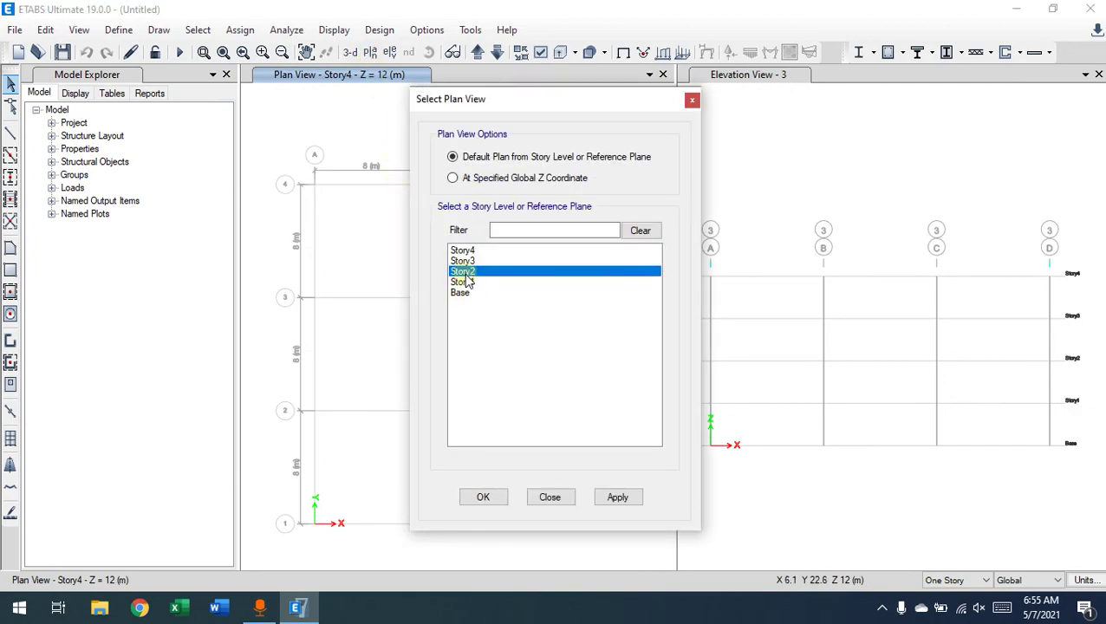
click(503, 495)
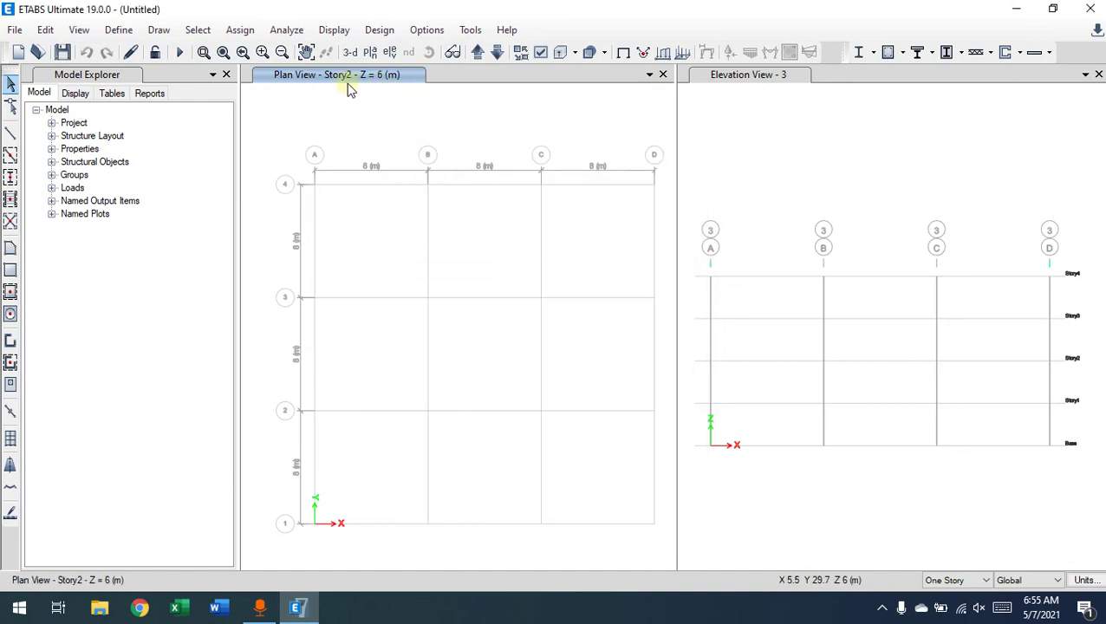
Move up through the list of story plans in the plan window, ending at the Story1 plan.
click(480, 55)
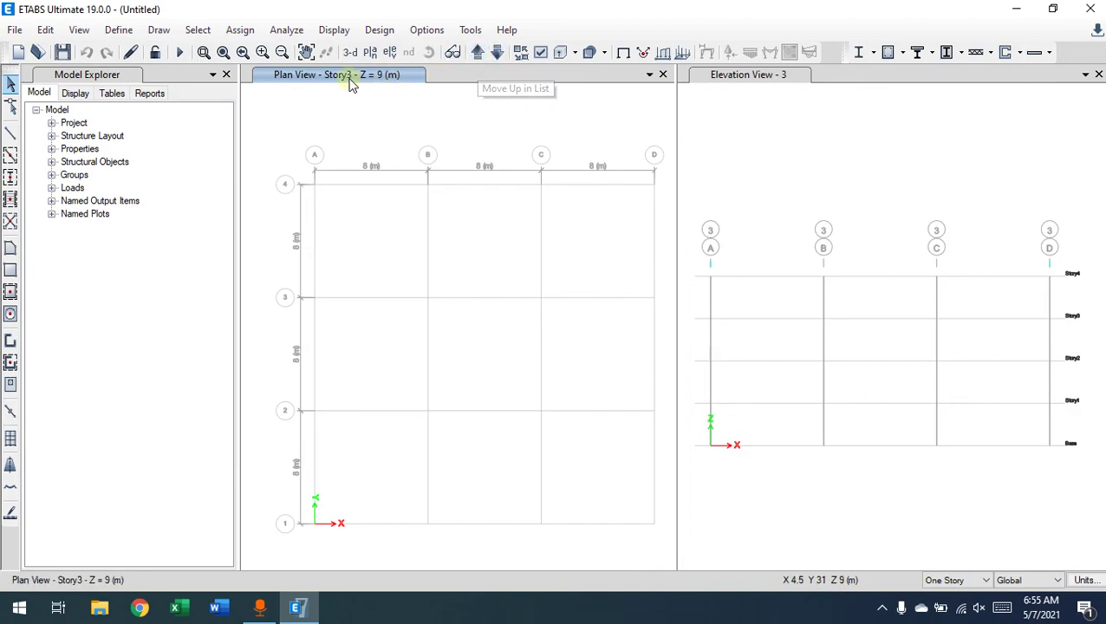
click(477, 53)
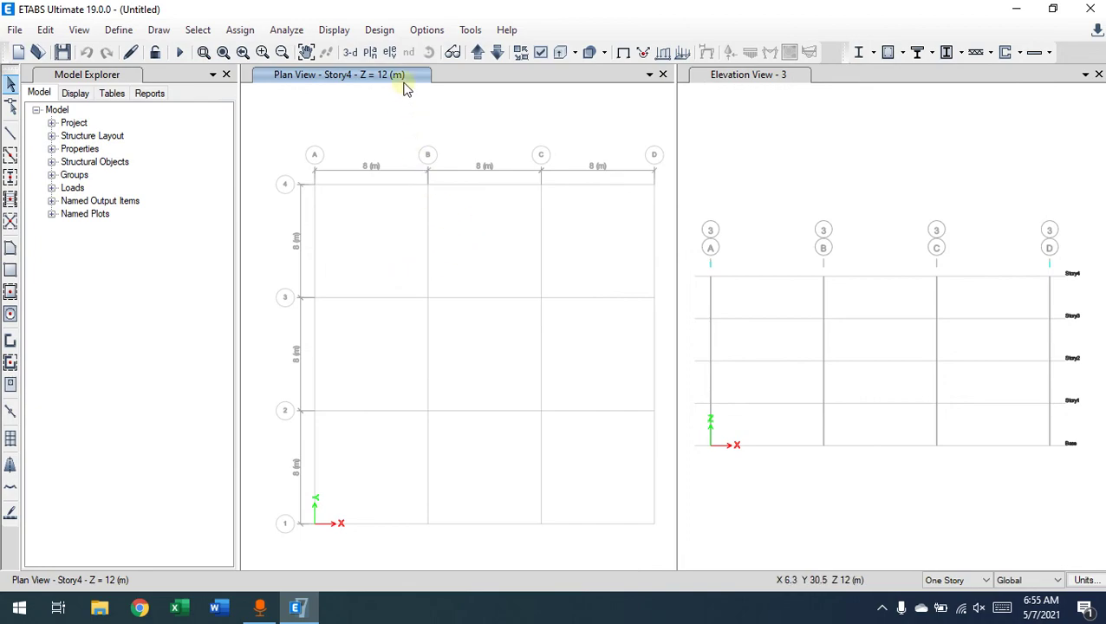
click(479, 55)
click(480, 54)
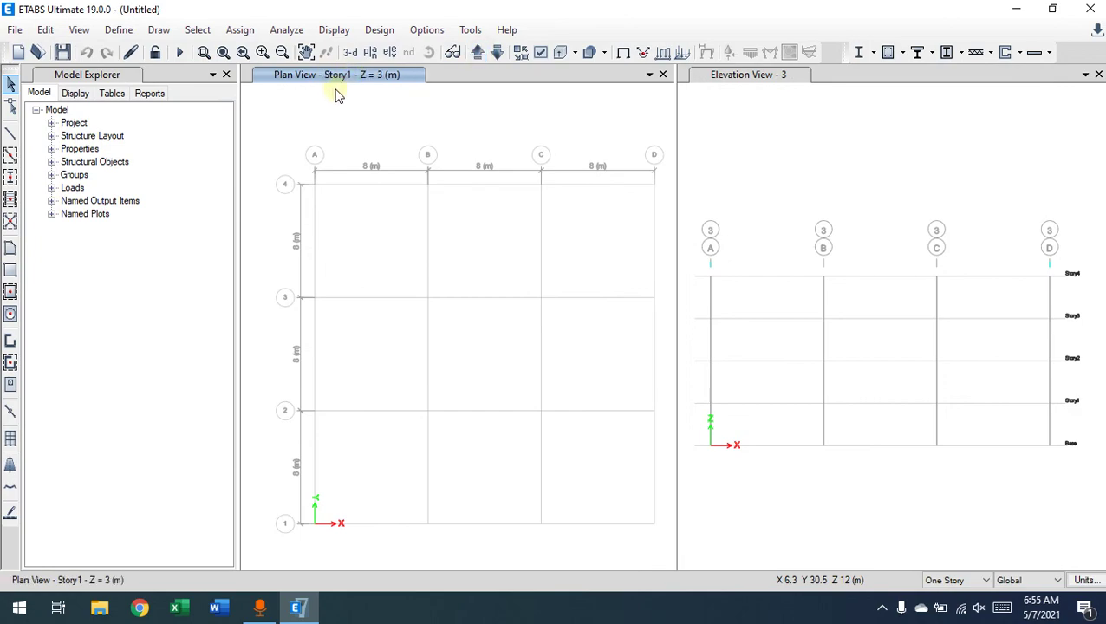
Check the plan window's options for adding and arranging windows, then make the plan view active again.
click(647, 76)
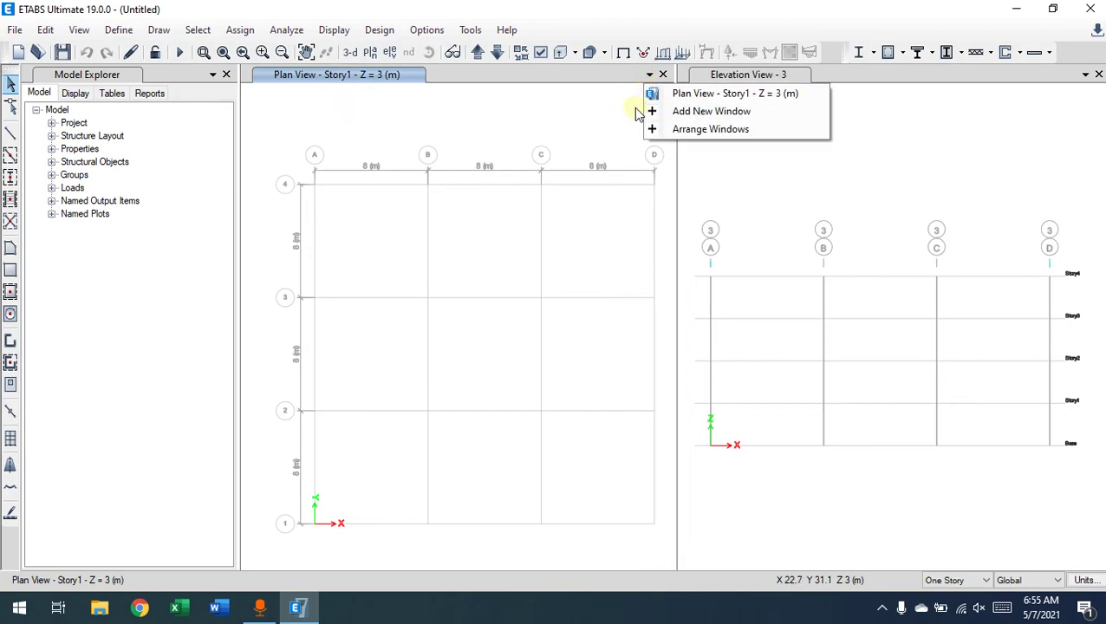
click(922, 185)
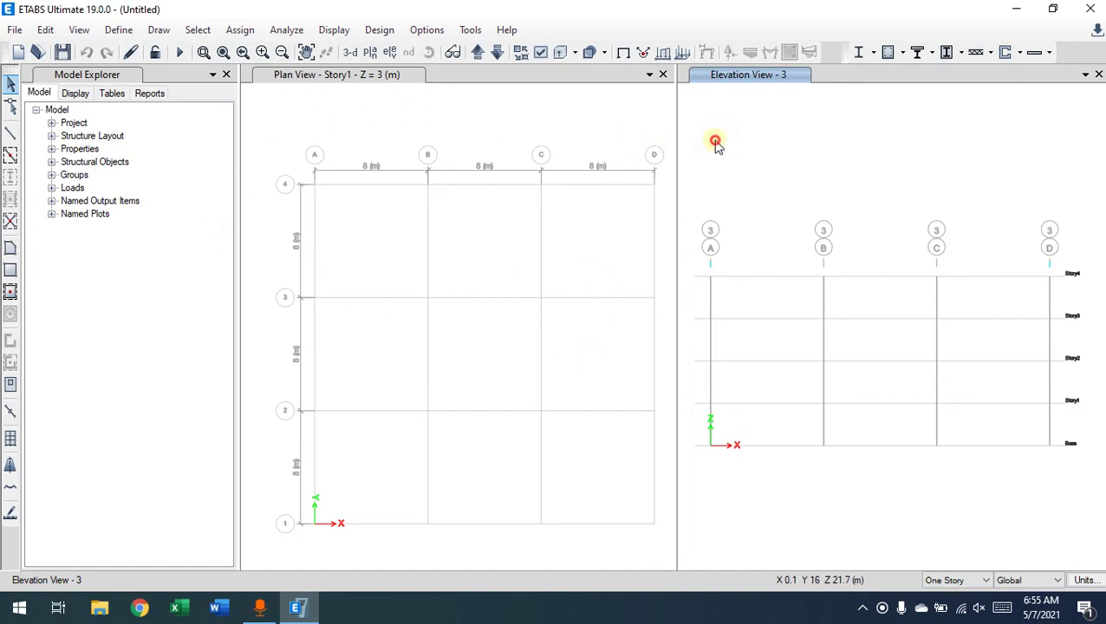
click(549, 133)
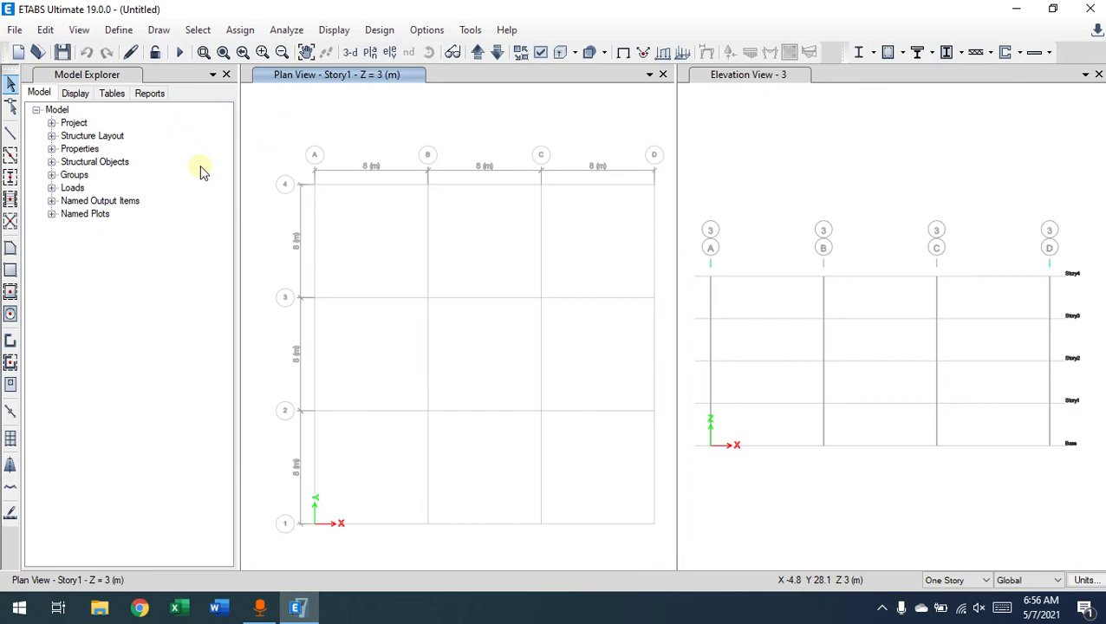
key(ctrl+shift+p)
click(1096, 148)
mouse_move(528, 21)
mouse_down()
mouse_move(511, 35)
mouse_move(4, 39)
mouse_up()
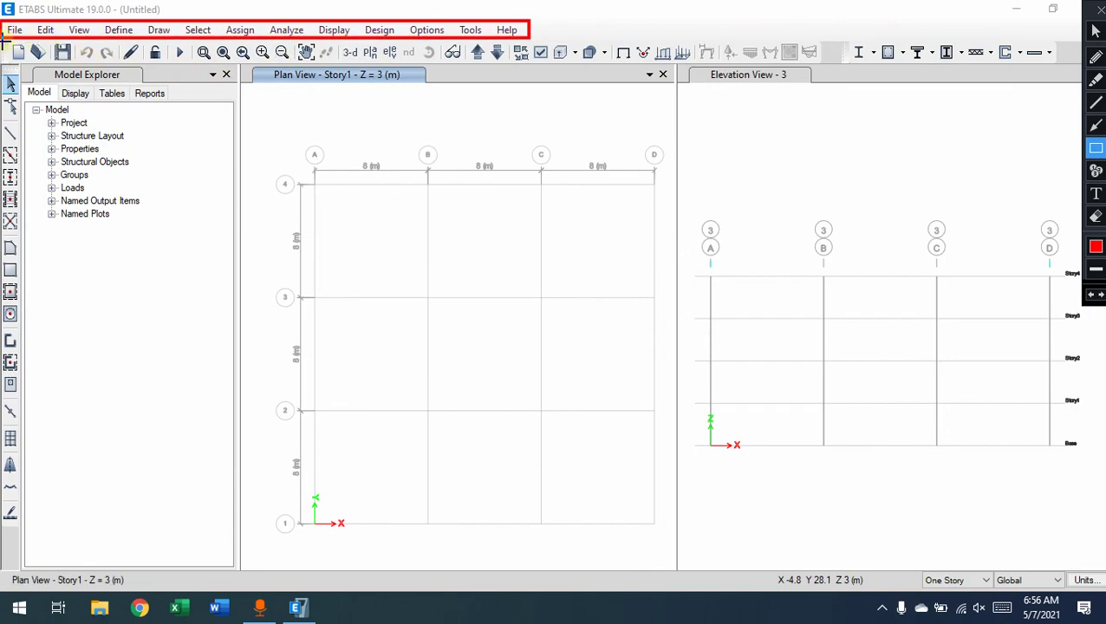
drag(3, 40, 1064, 63)
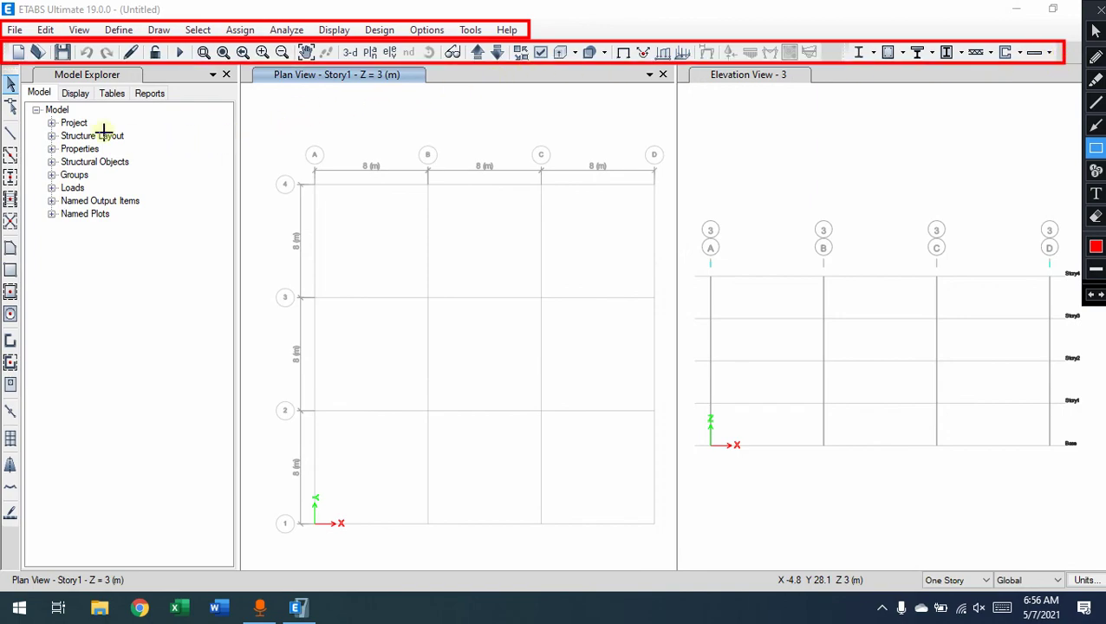
drag(21, 59, 18, 529)
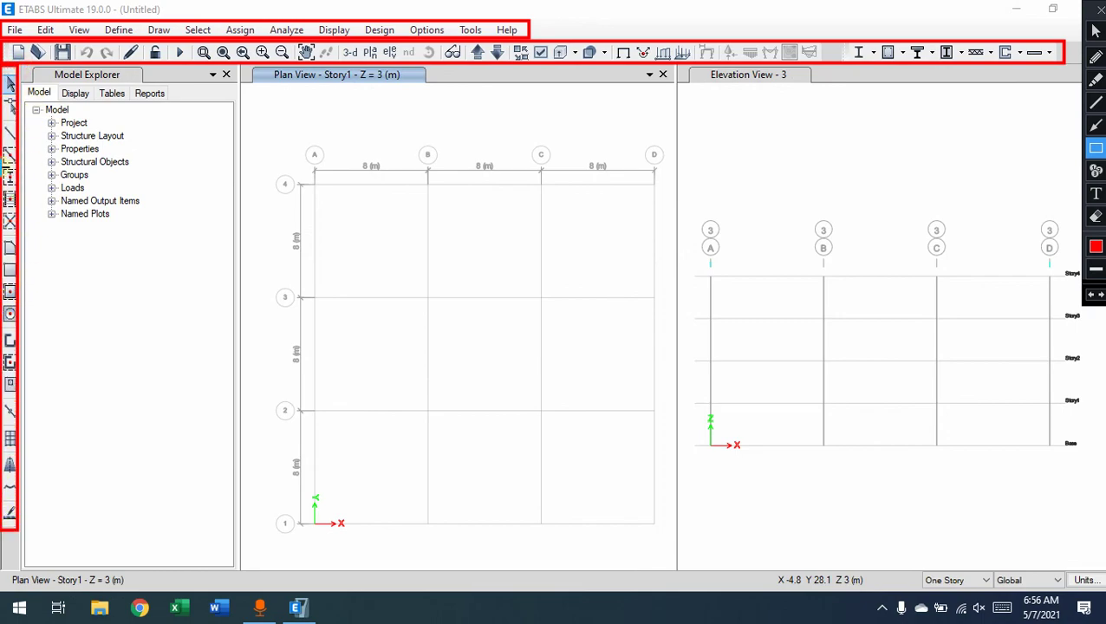
click(1096, 126)
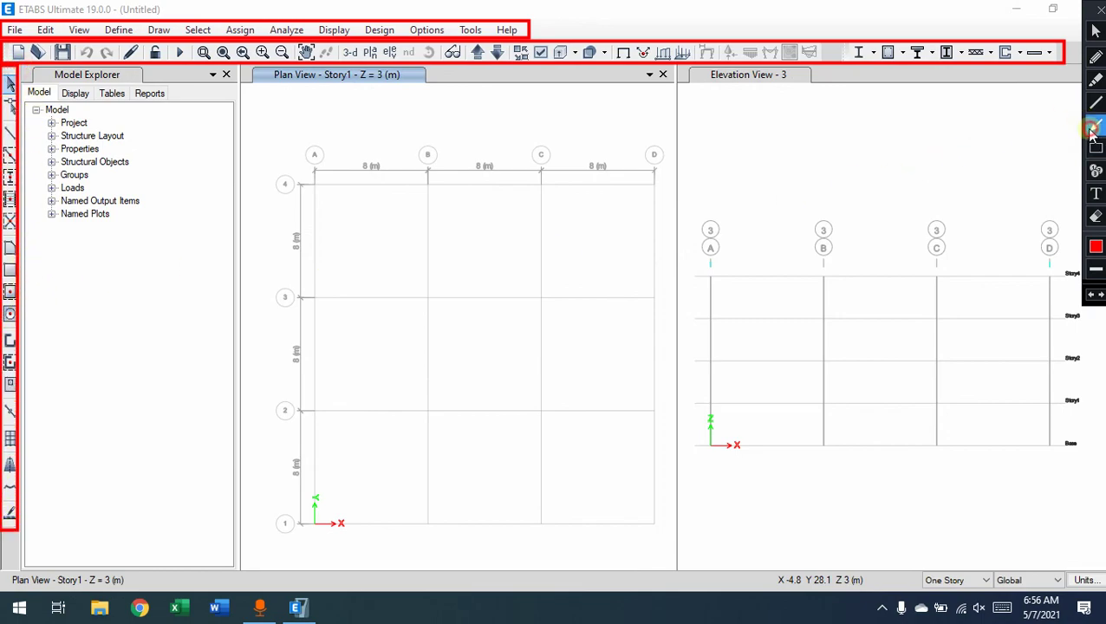
drag(156, 319, 28, 317)
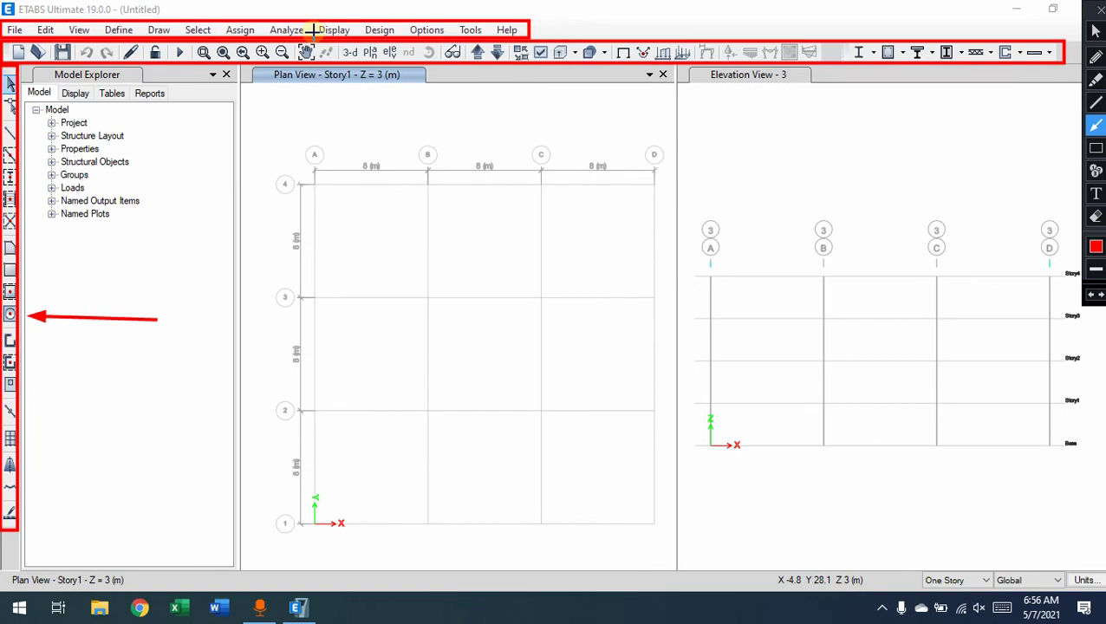
Examine the commands available for defining, drawing, assigning, viewing and editing the model.
click(105, 30)
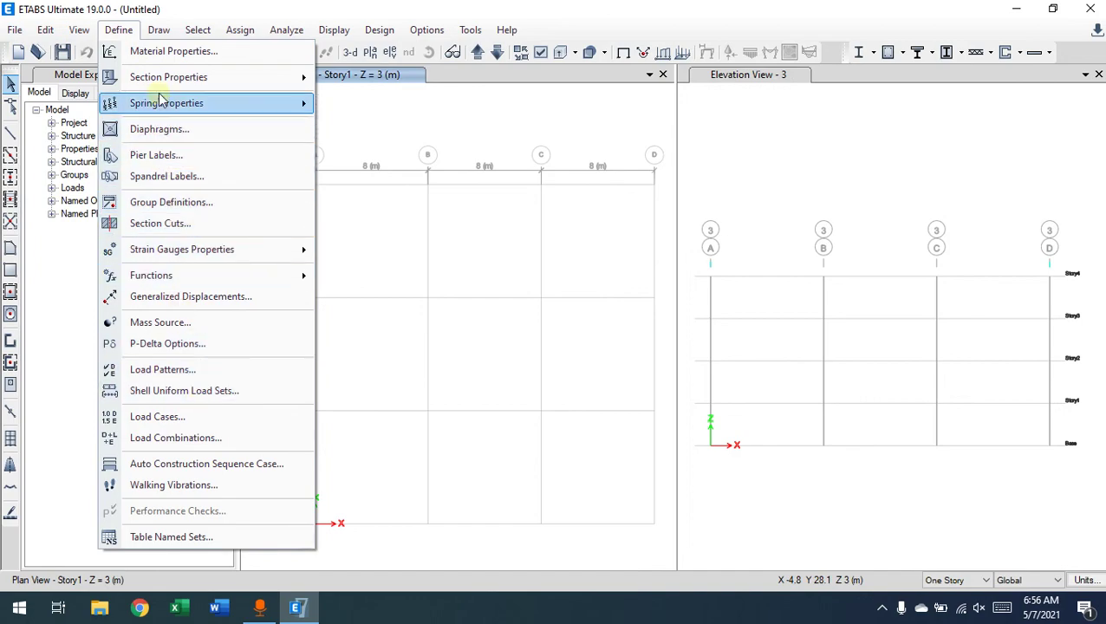
mouse_move(160, 31)
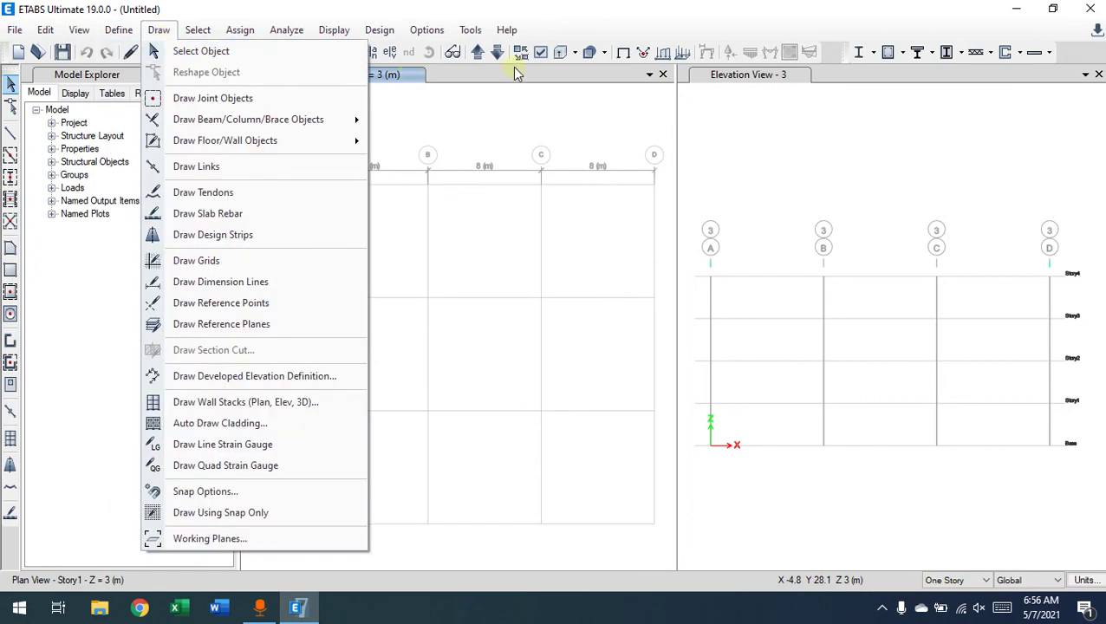
click(461, 69)
click(198, 30)
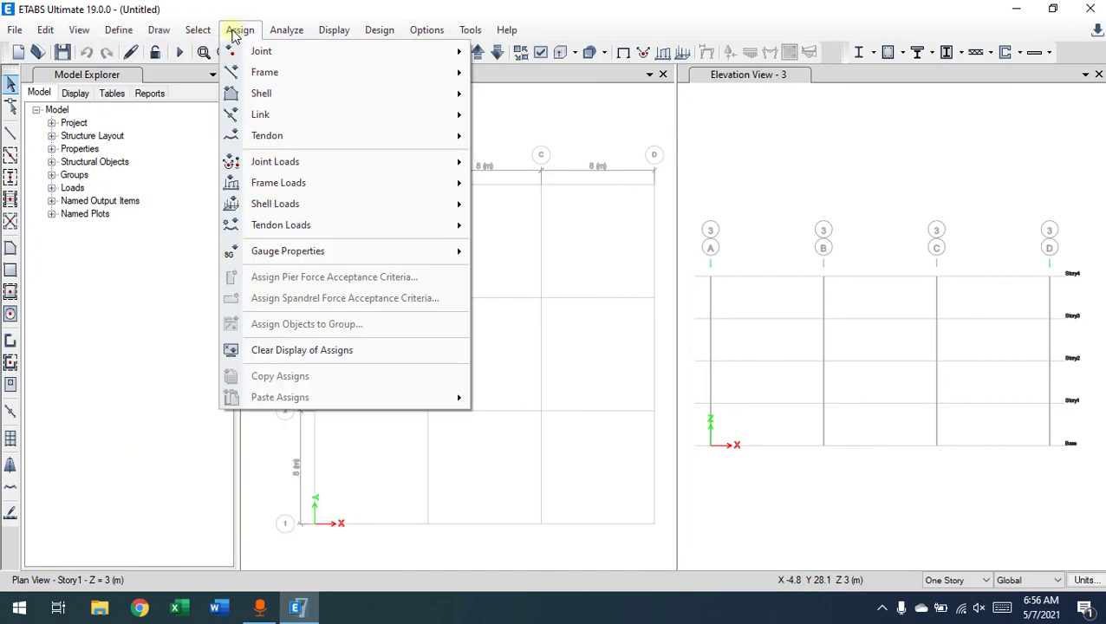
mouse_move(189, 33)
mouse_move(134, 35)
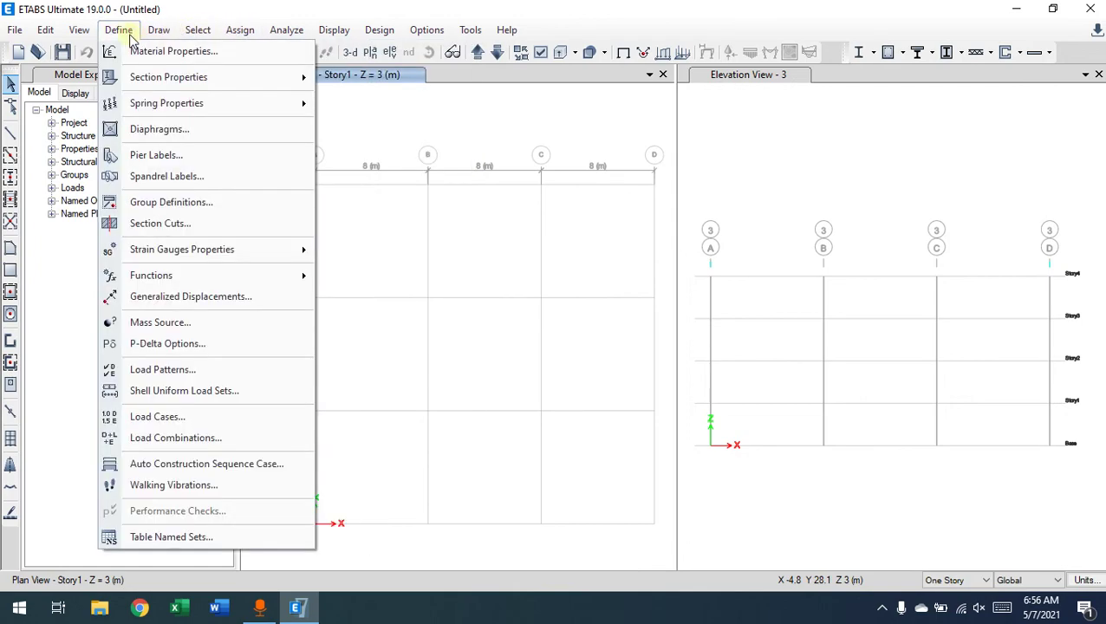
mouse_move(86, 40)
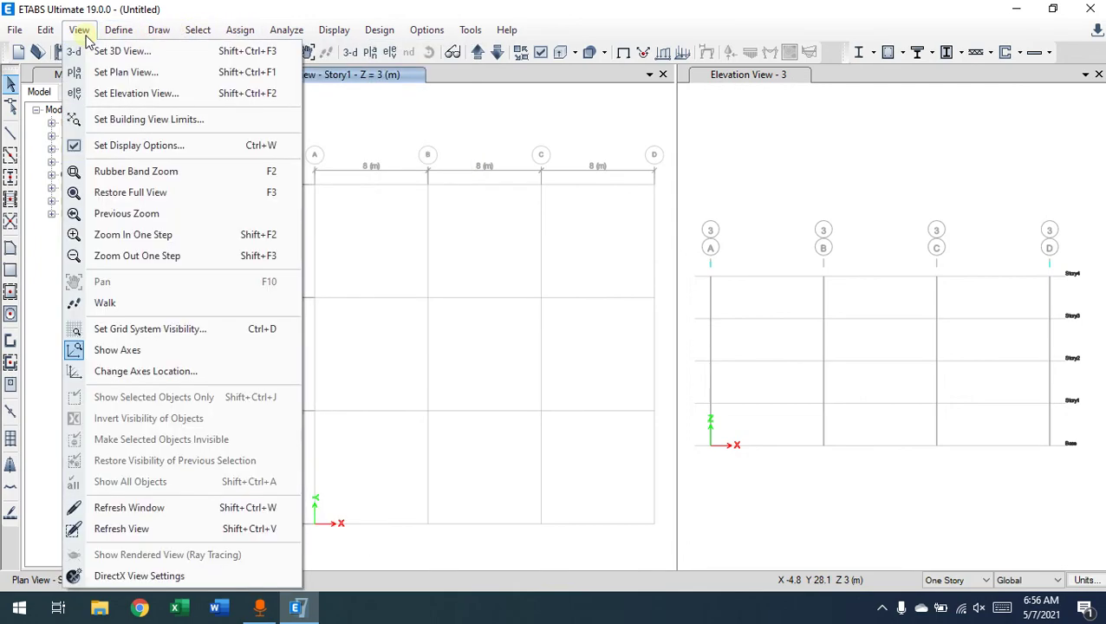
mouse_move(49, 38)
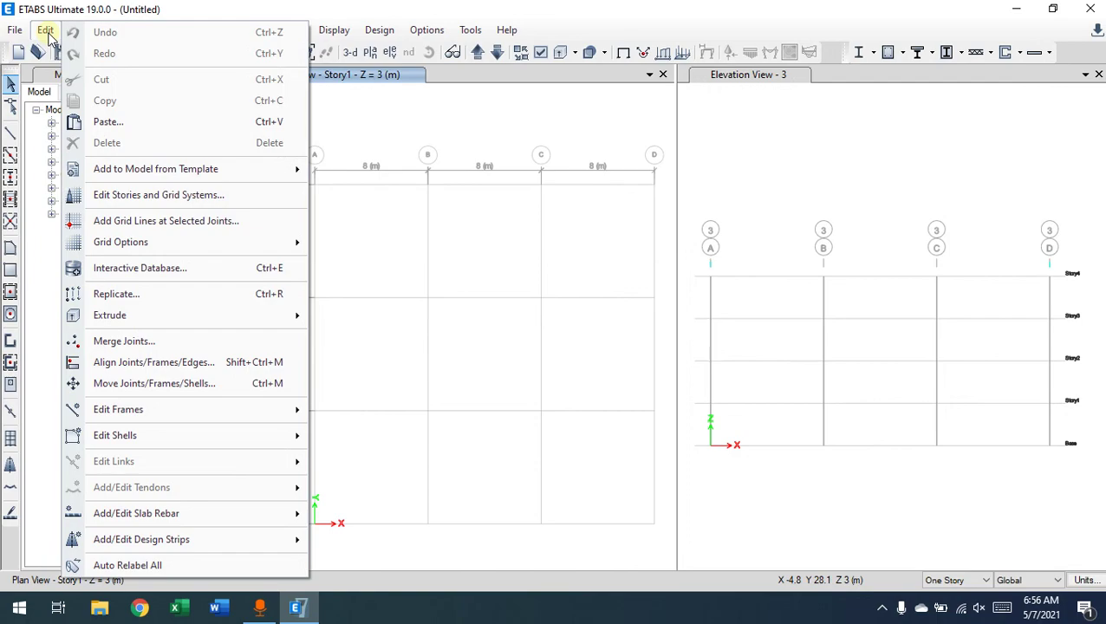
click(582, 30)
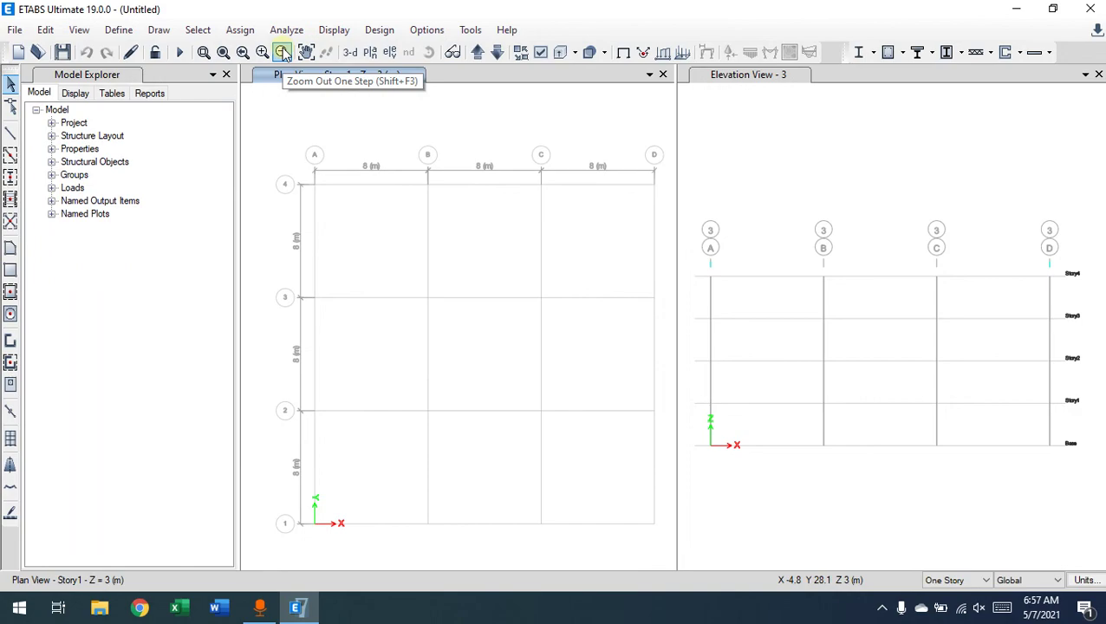
Examine the commands available for selection, analysis, results display and design, ending with the editing commands.
click(133, 32)
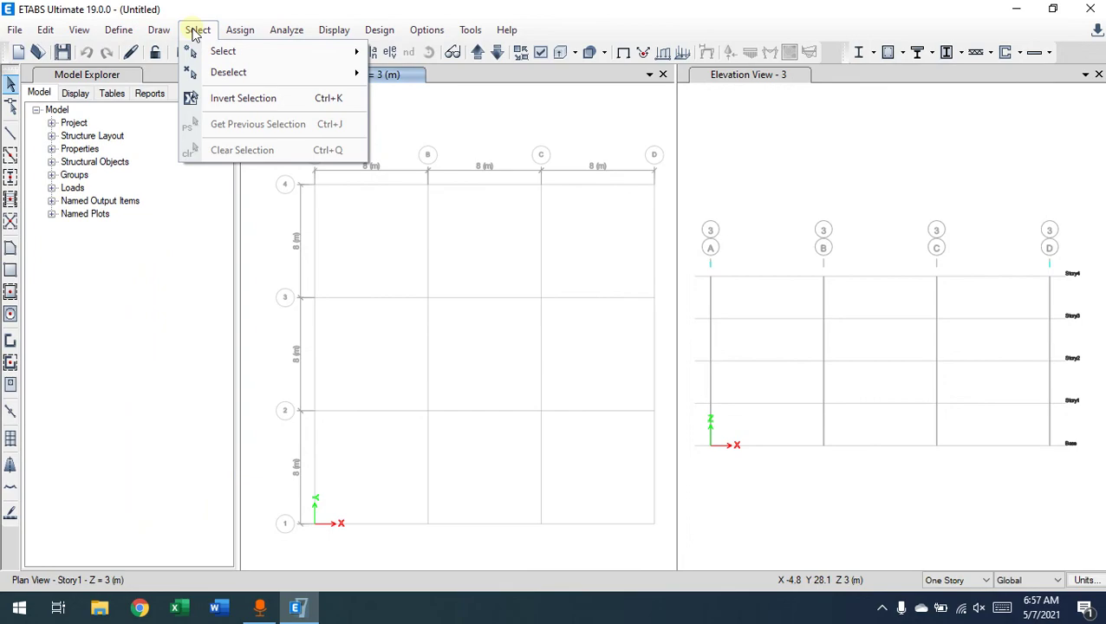
mouse_move(233, 33)
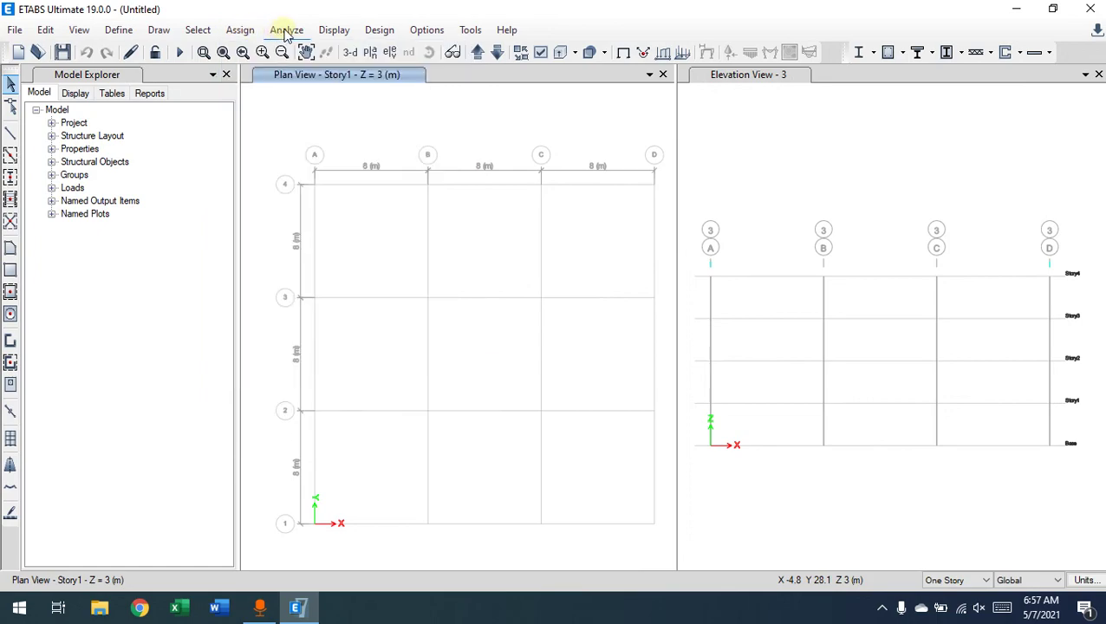
mouse_move(284, 32)
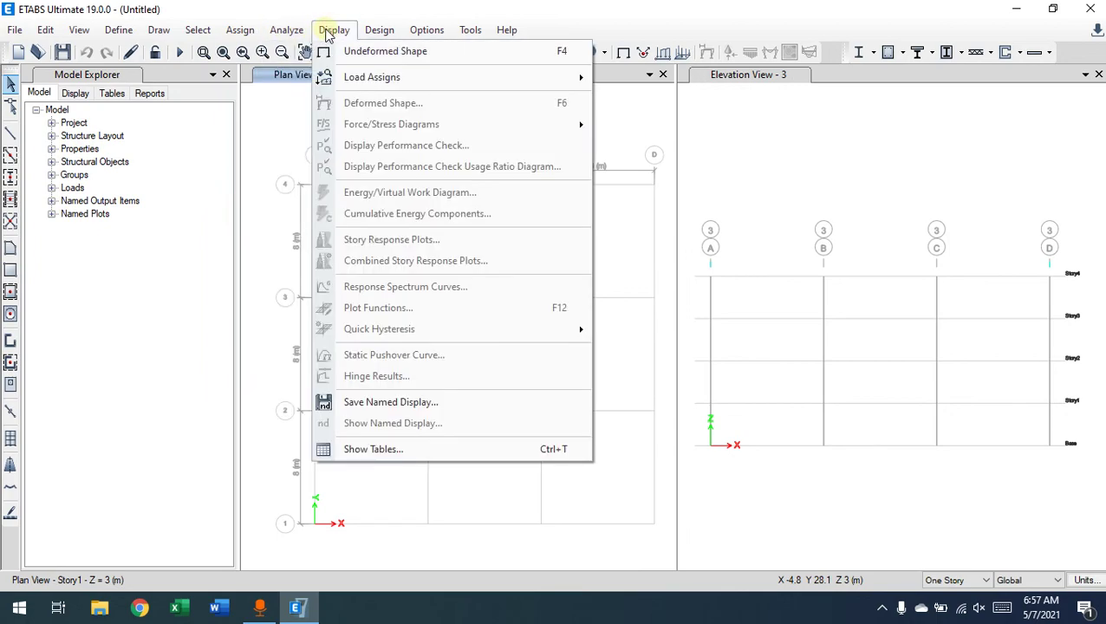
mouse_move(417, 35)
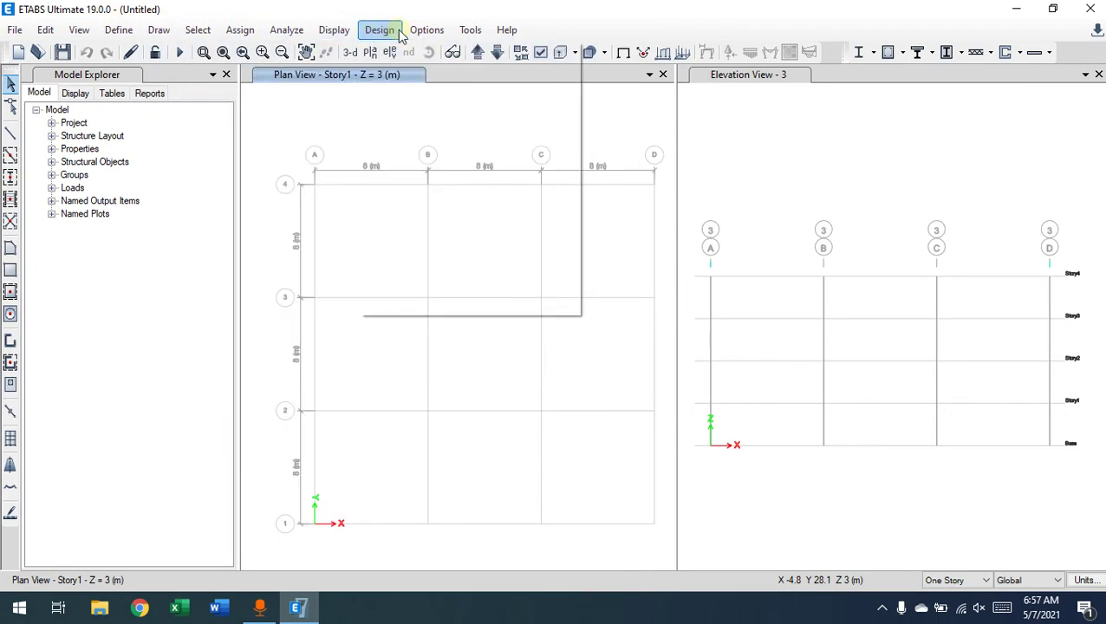
mouse_move(110, 32)
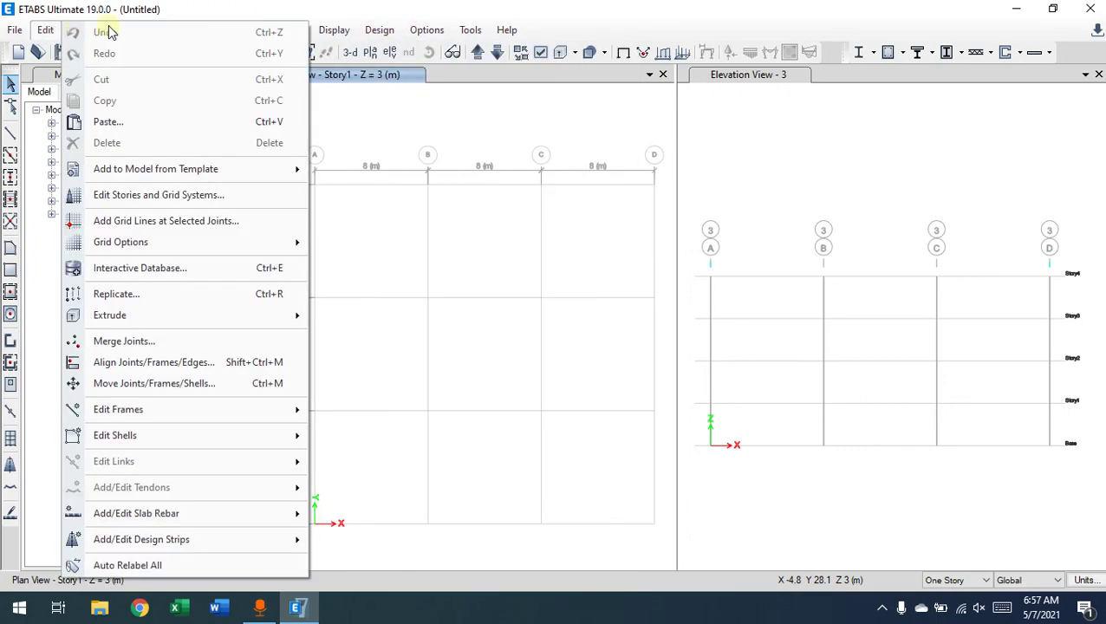
click(197, 12)
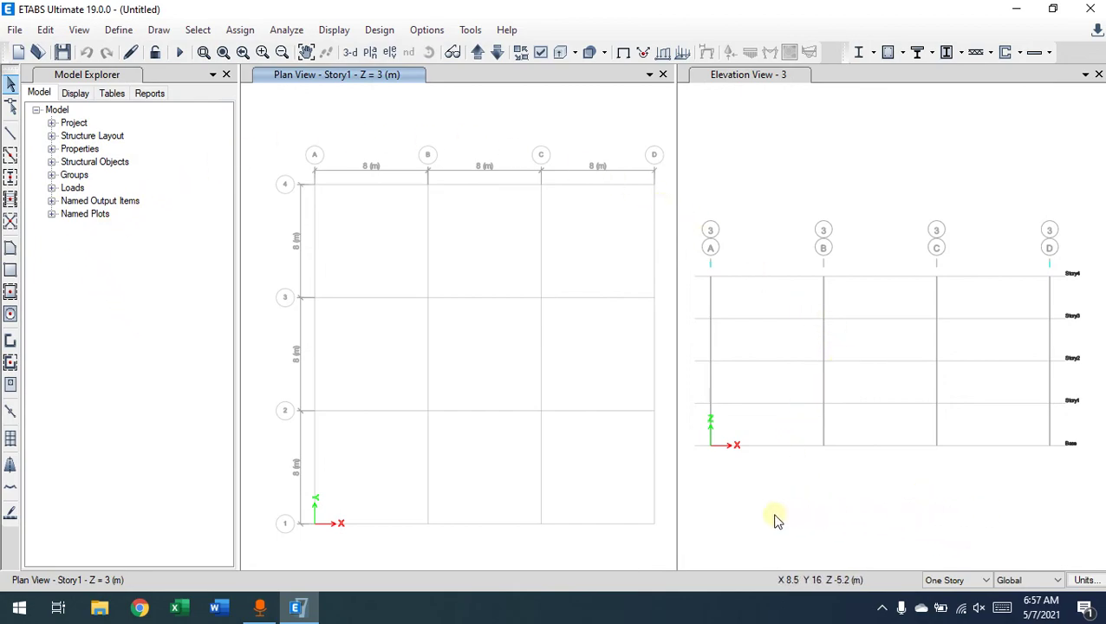
Make the elevation view the active window and check the unit system choices without changing them.
click(722, 181)
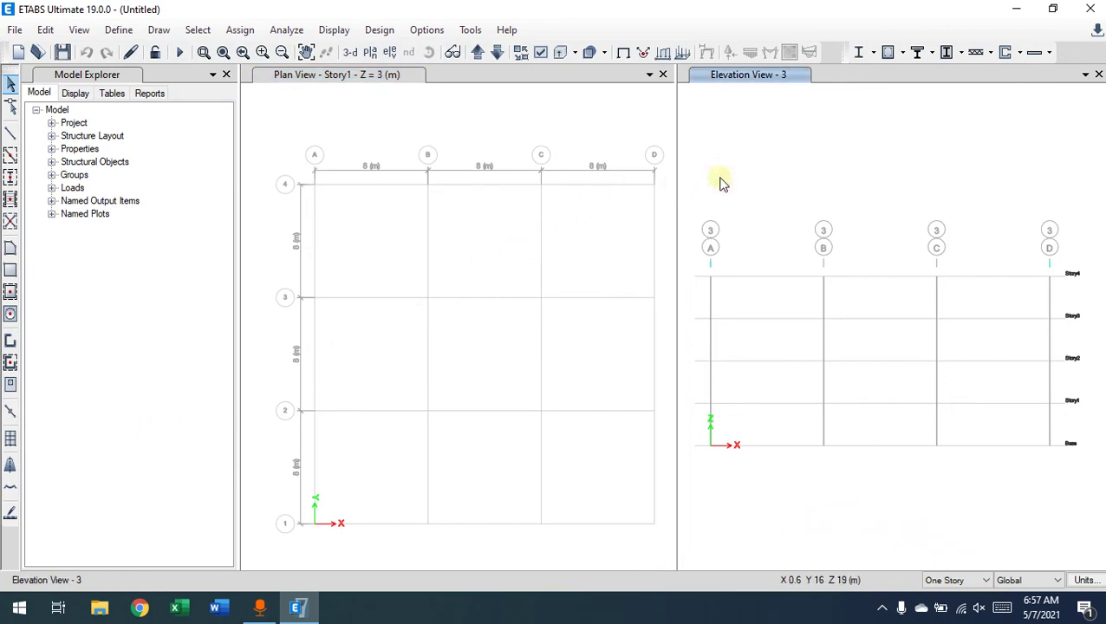
click(1088, 581)
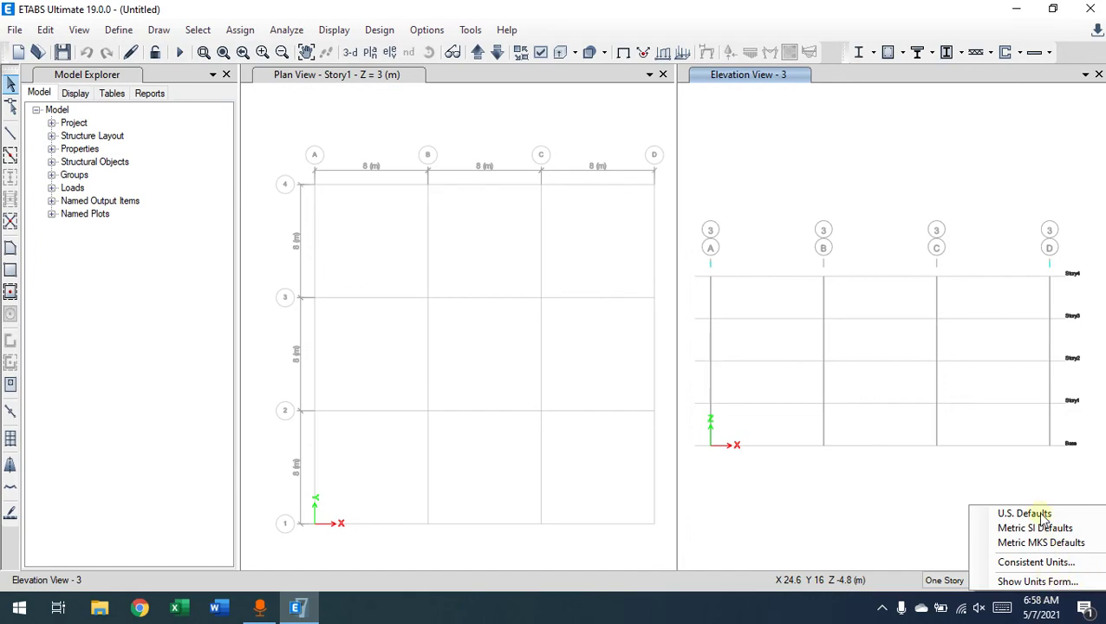
click(922, 542)
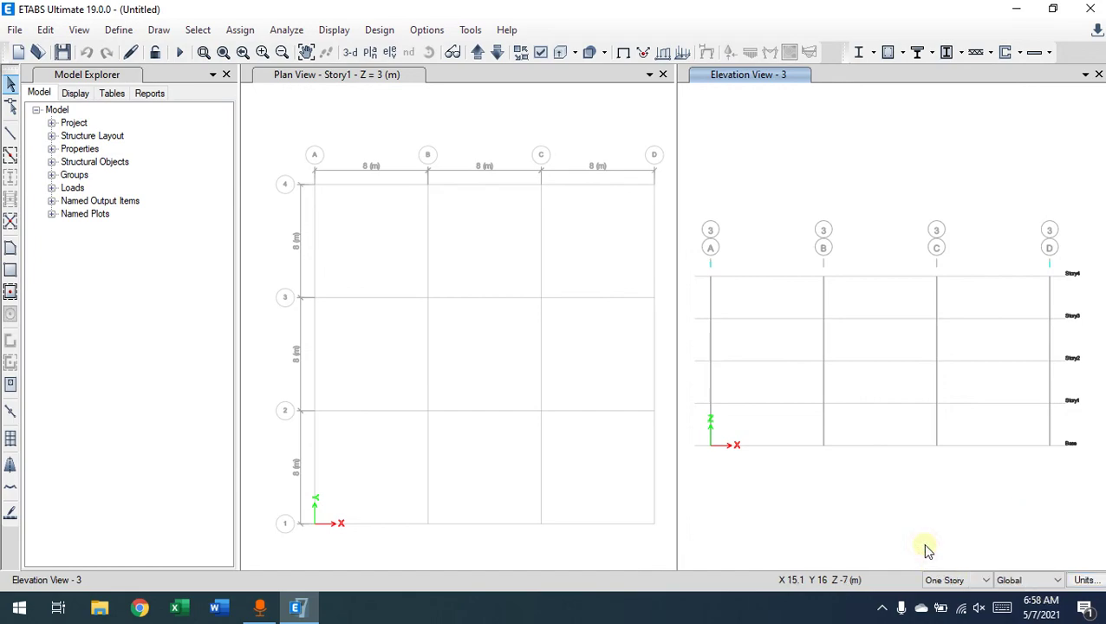